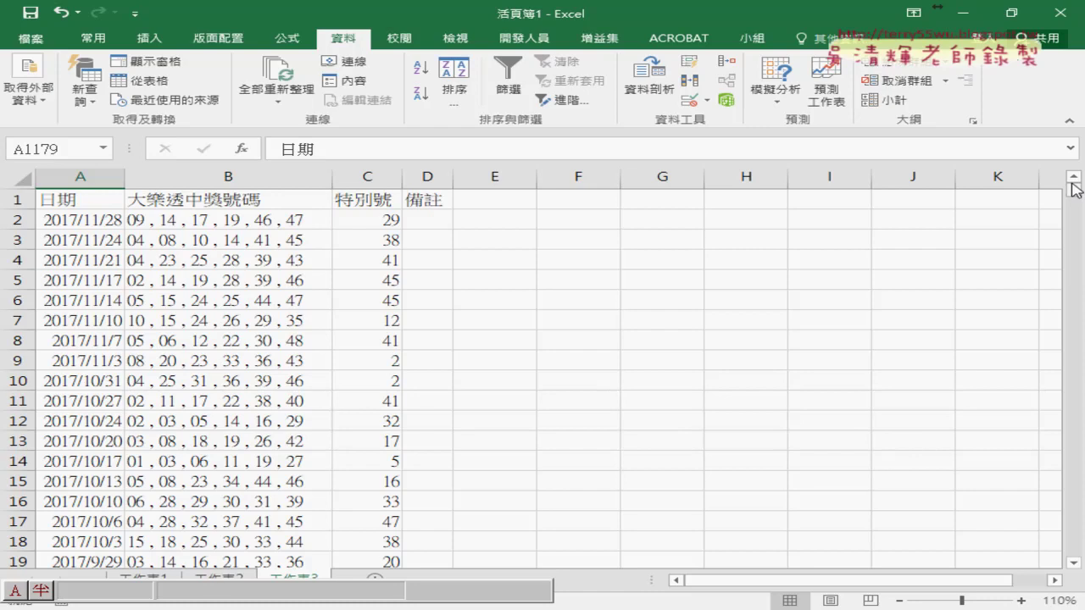
# Step: On the 資料 tab, open the 取得外部資料 (Get External Data) dropdown
pyautogui.click(29, 93)
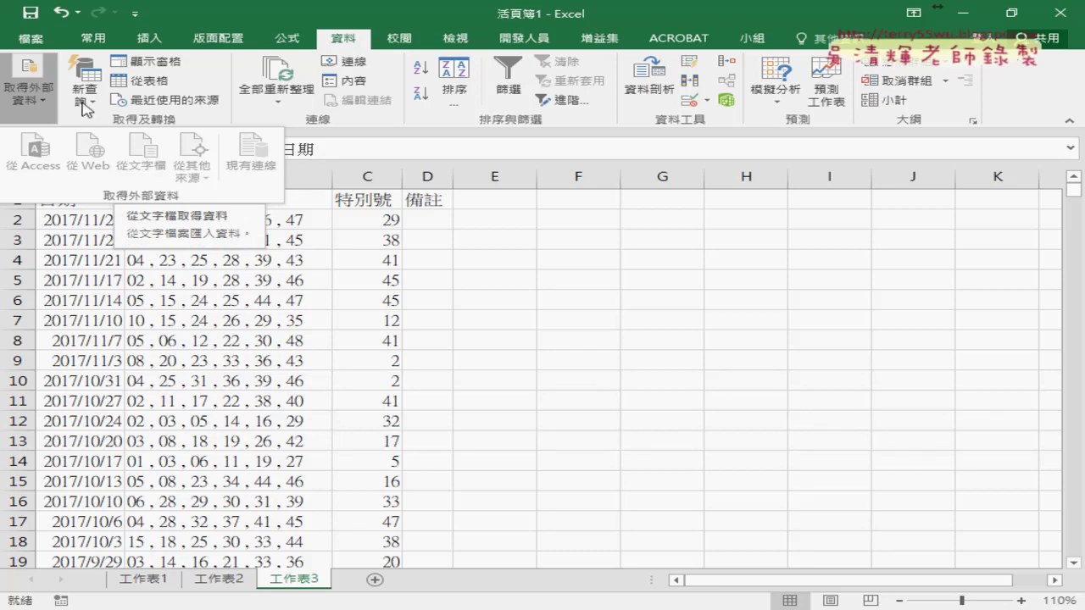
# Step: Look at the New Query sources, then close the import menus without importing anything
pyautogui.click(91, 104)
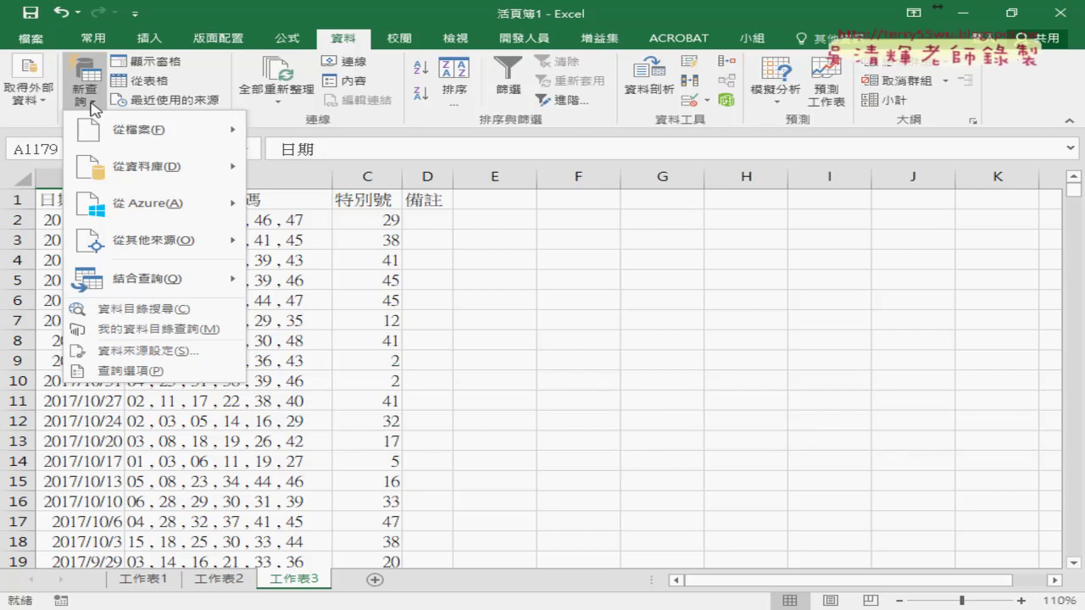
pyautogui.click(52, 100)
pyautogui.click(496, 362)
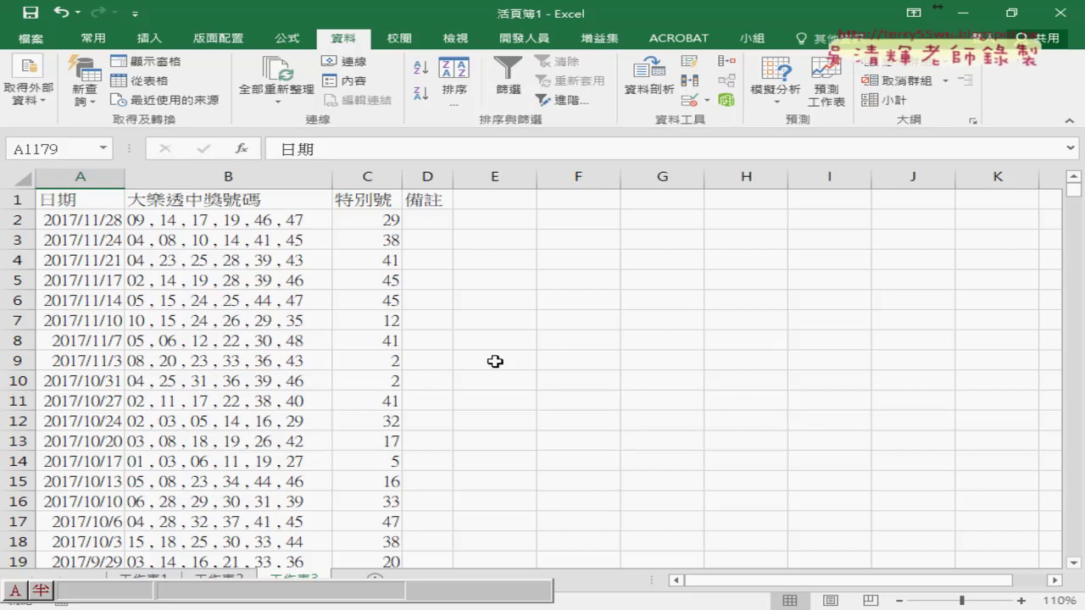
# Step: Find the repeated 日期 header at row 32 and select that whole row
pyautogui.scroll(-2, 317, 412)
pyautogui.scroll(-7, 317, 412)
pyautogui.scroll(-10, 317, 412)
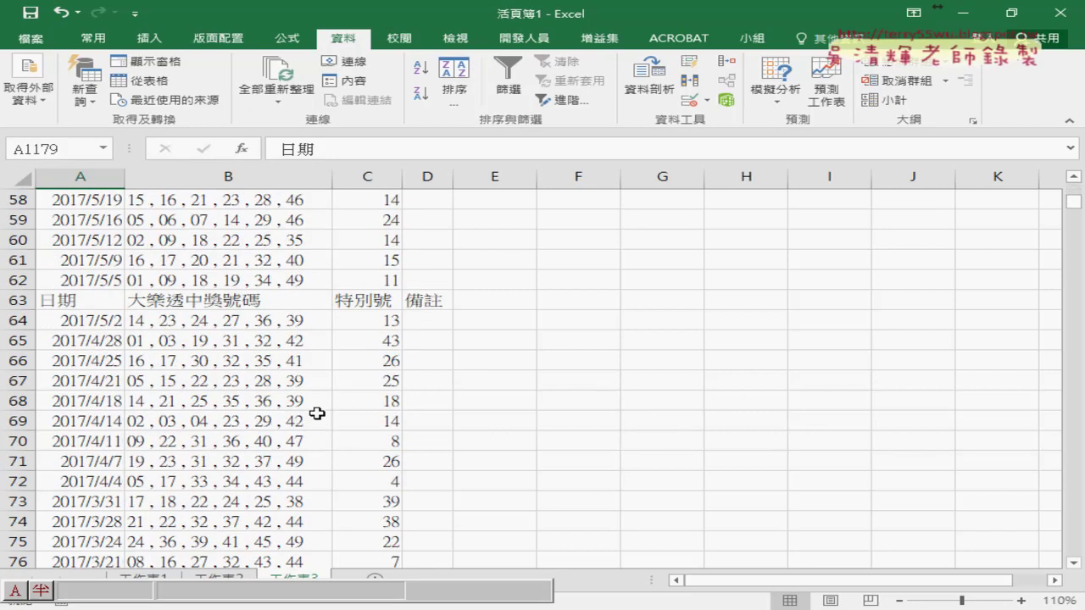
pyautogui.scroll(-7, 317, 413)
pyautogui.scroll(5, 317, 413)
pyautogui.scroll(12, 317, 413)
pyautogui.scroll(8, 317, 413)
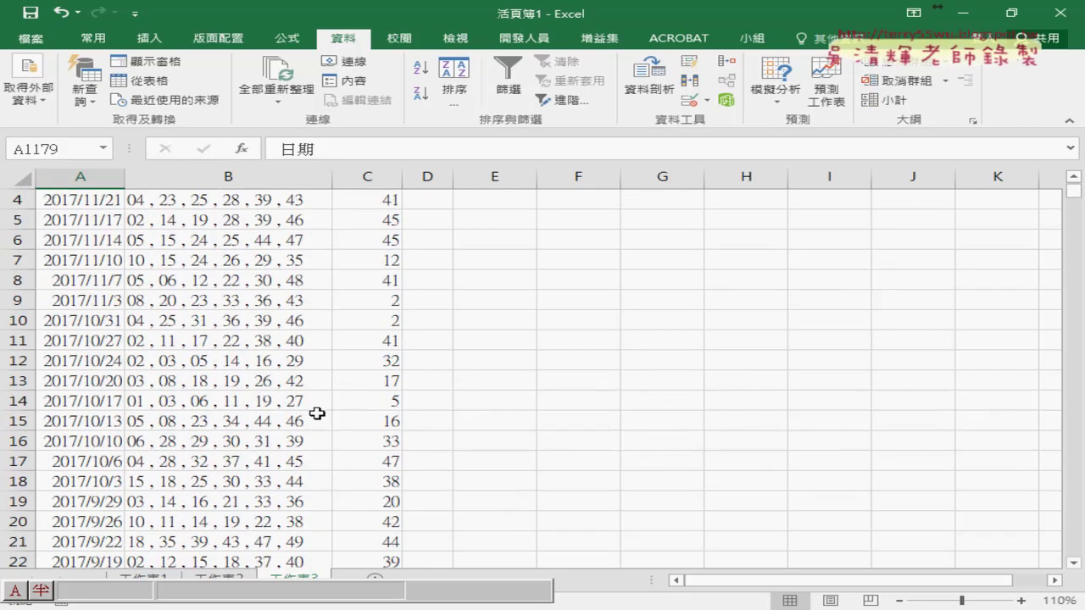
pyautogui.scroll(1, 317, 413)
pyautogui.scroll(-4, 317, 413)
pyautogui.scroll(-3, 317, 413)
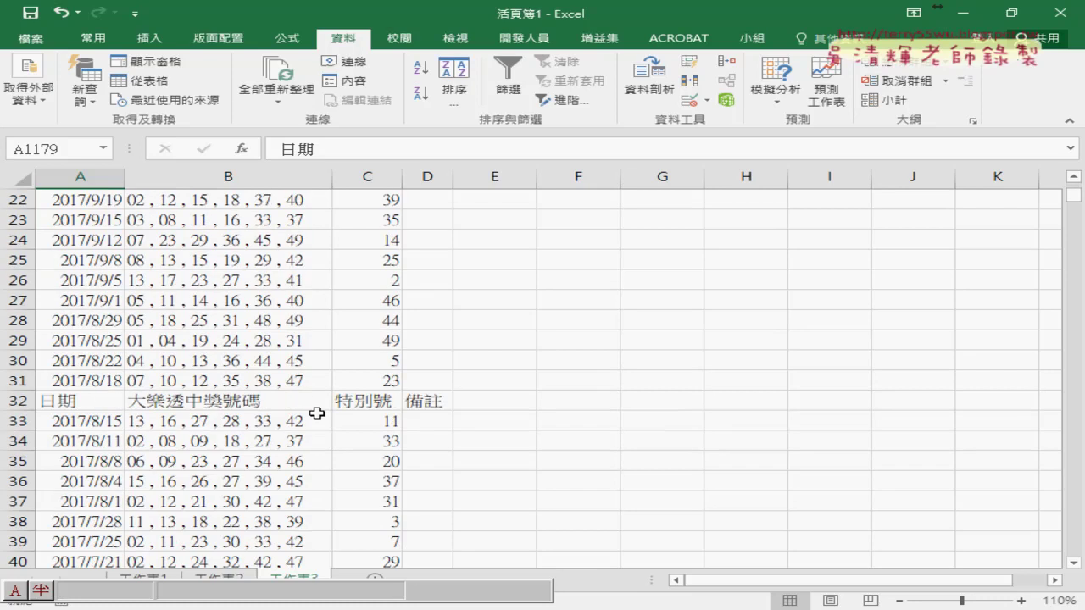
pyautogui.click(72, 403)
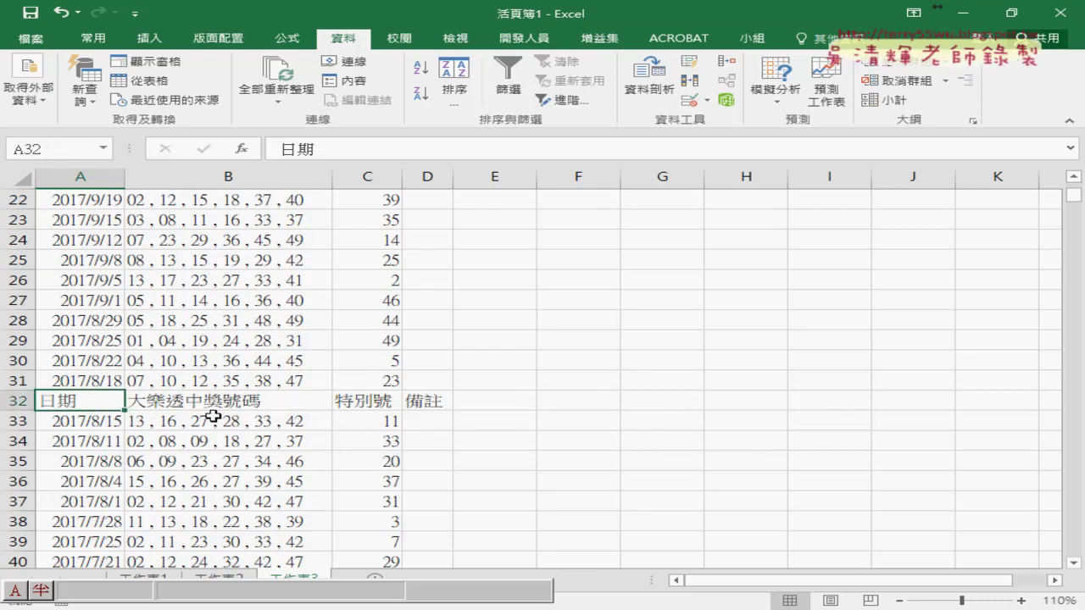
pyautogui.moveTo(112, 401); pyautogui.dragTo(415, 402)
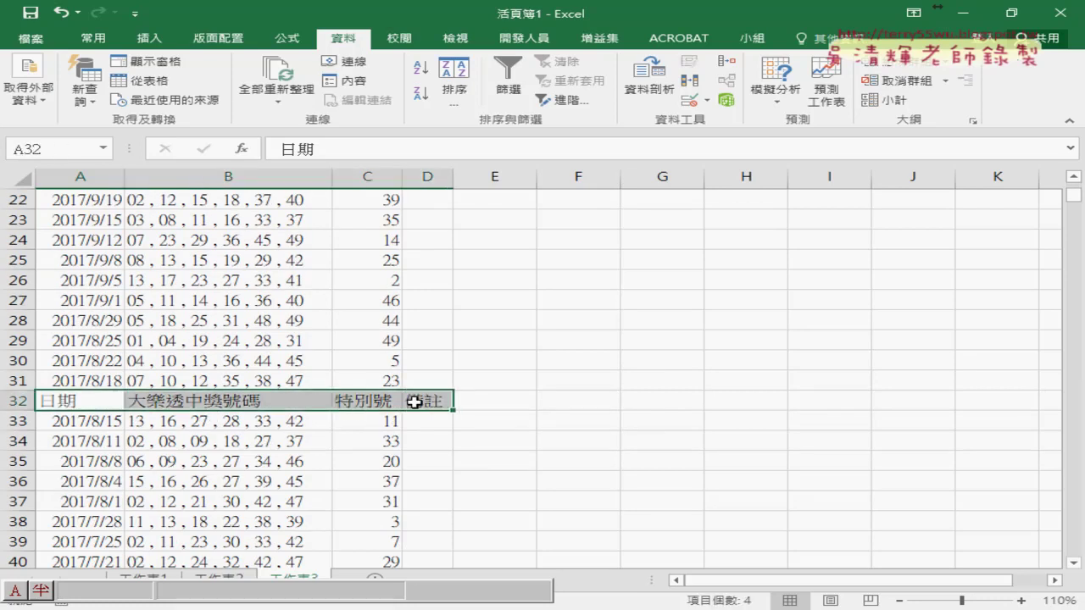
# Step: Select the repeated header row 63, then select all of column A
pyautogui.scroll(-4, 414, 403)
pyautogui.scroll(-6, 415, 404)
pyautogui.scroll(-3, 317, 405)
pyautogui.scroll(1, 317, 405)
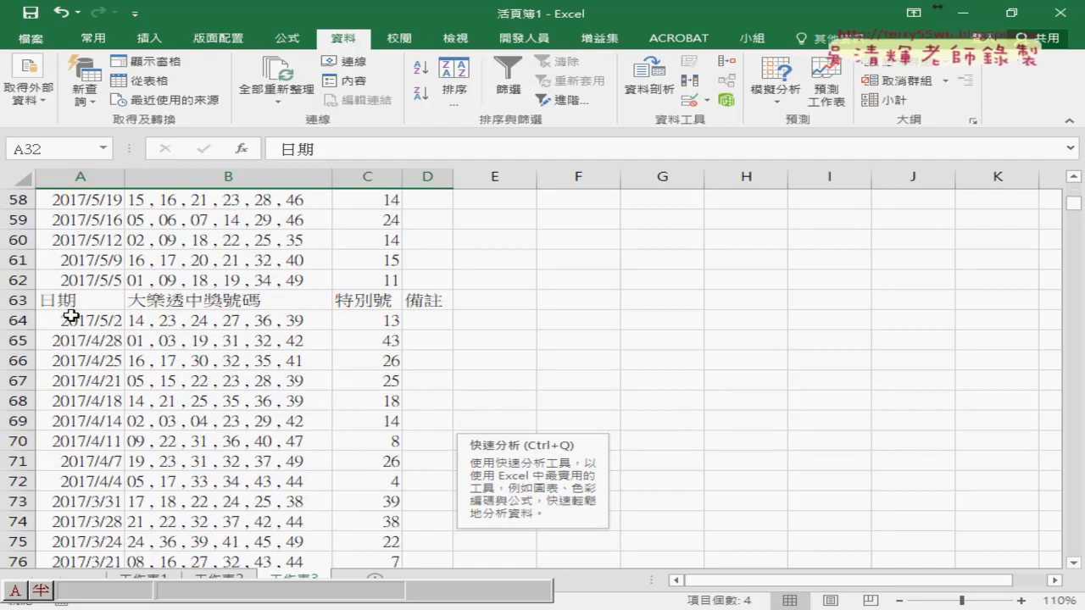
pyautogui.moveTo(71, 301); pyautogui.dragTo(455, 305)
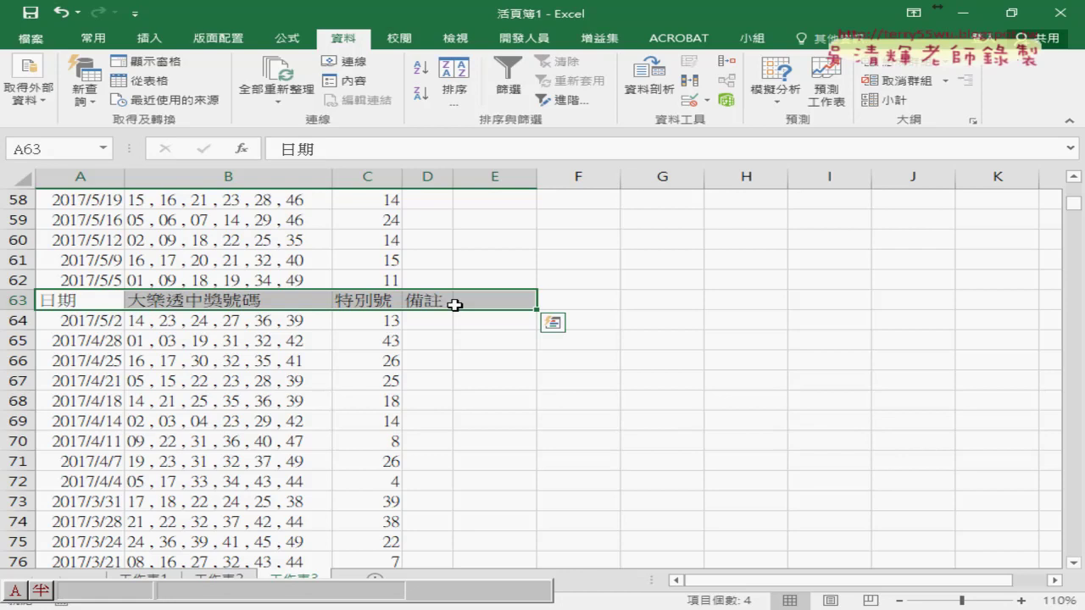
pyautogui.scroll(11, 102, 238)
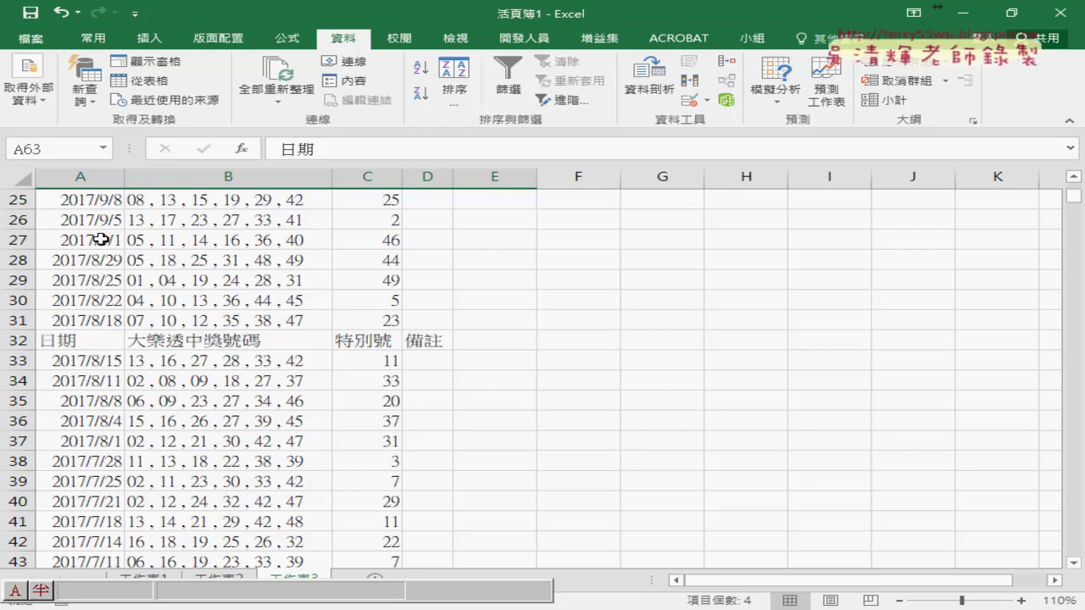
pyautogui.scroll(8, 102, 238)
pyautogui.click(86, 176)
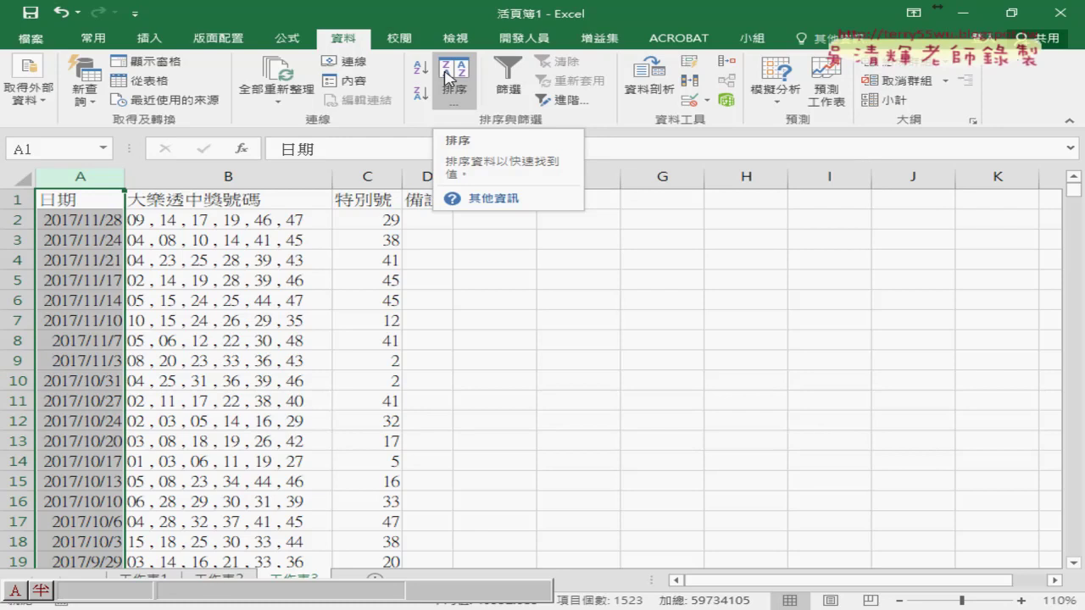
# Step: On the Home tab, select cell A1 and highlight its 日期 text as the search term
pyautogui.click(201, 420)
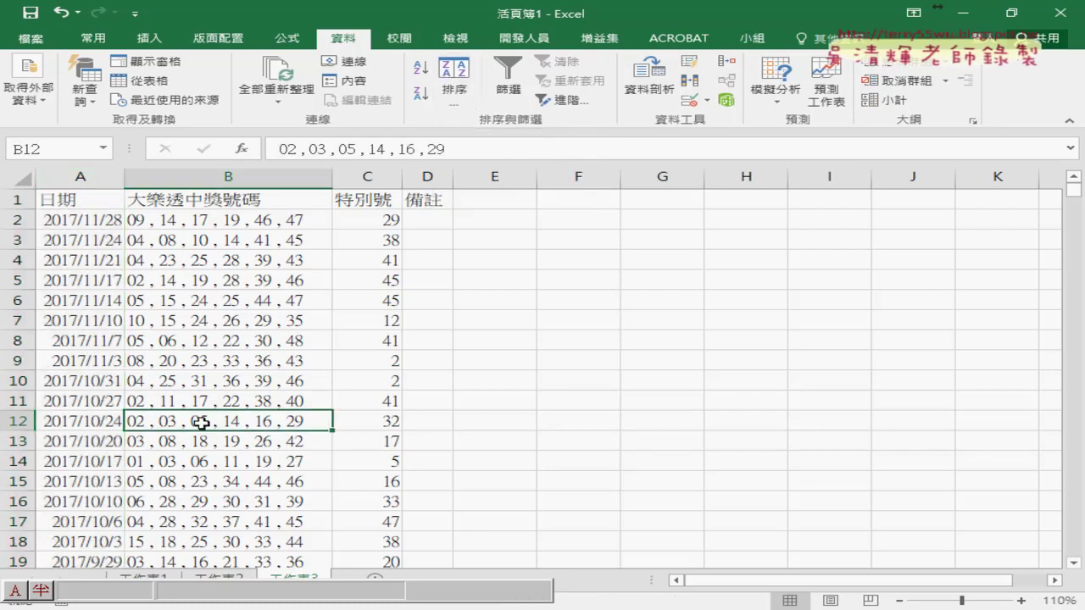
pyautogui.scroll(-3, 203, 421)
pyautogui.scroll(-2, 204, 421)
pyautogui.scroll(5, 204, 422)
pyautogui.click(93, 39)
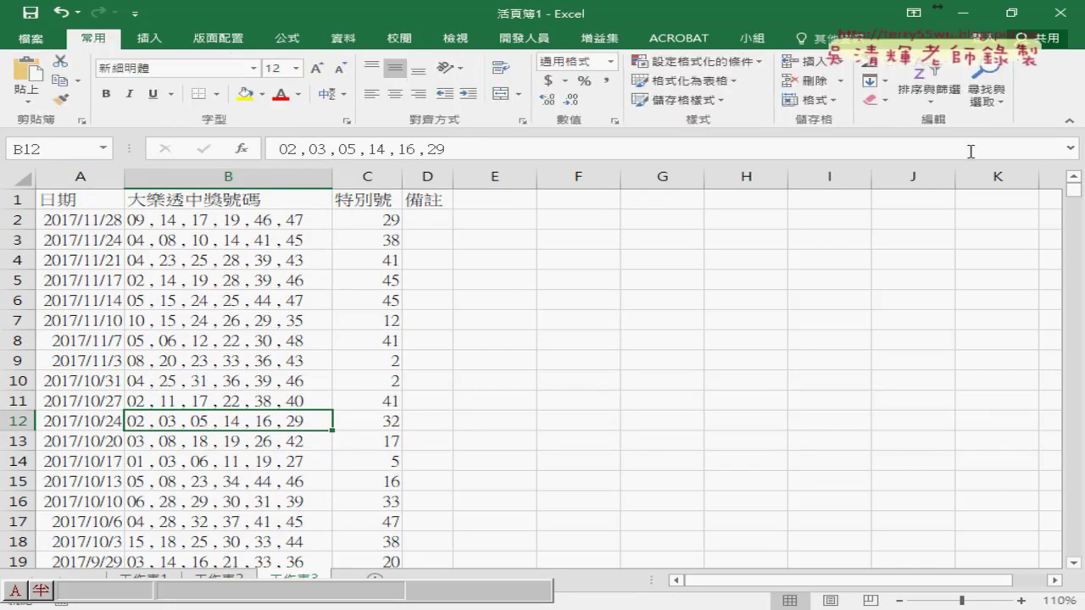
pyautogui.click(986, 95)
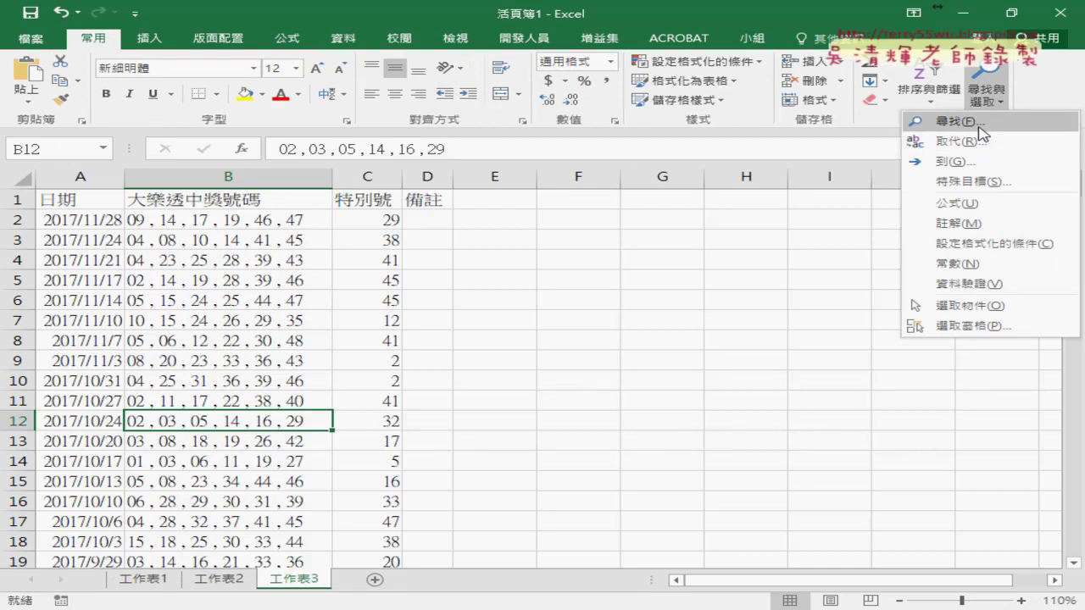
pyautogui.click(484, 380)
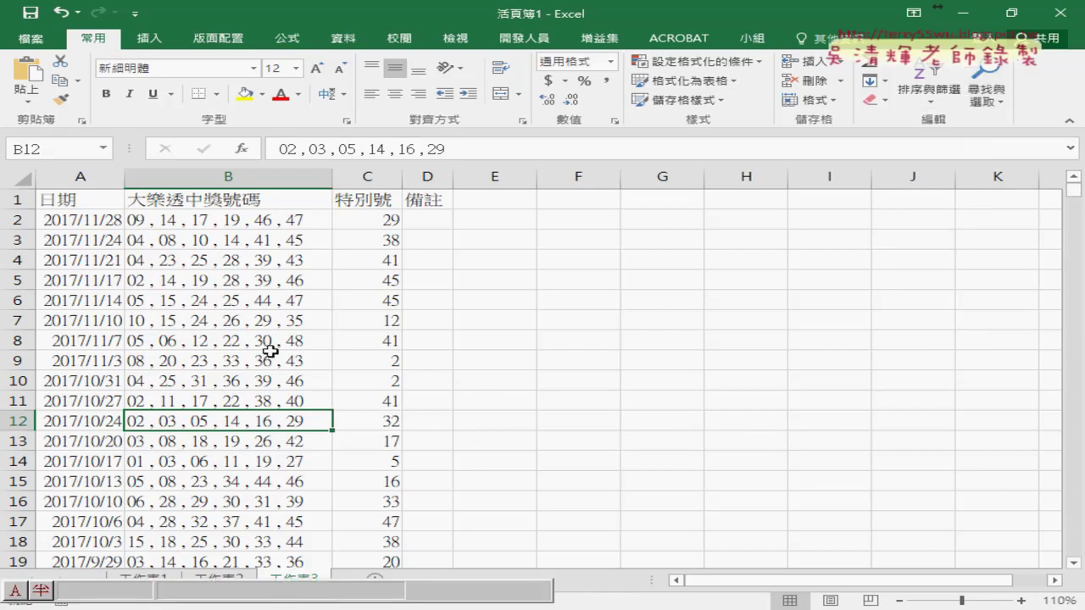
pyautogui.click(61, 201)
pyautogui.moveTo(311, 158); pyautogui.dragTo(227, 151)
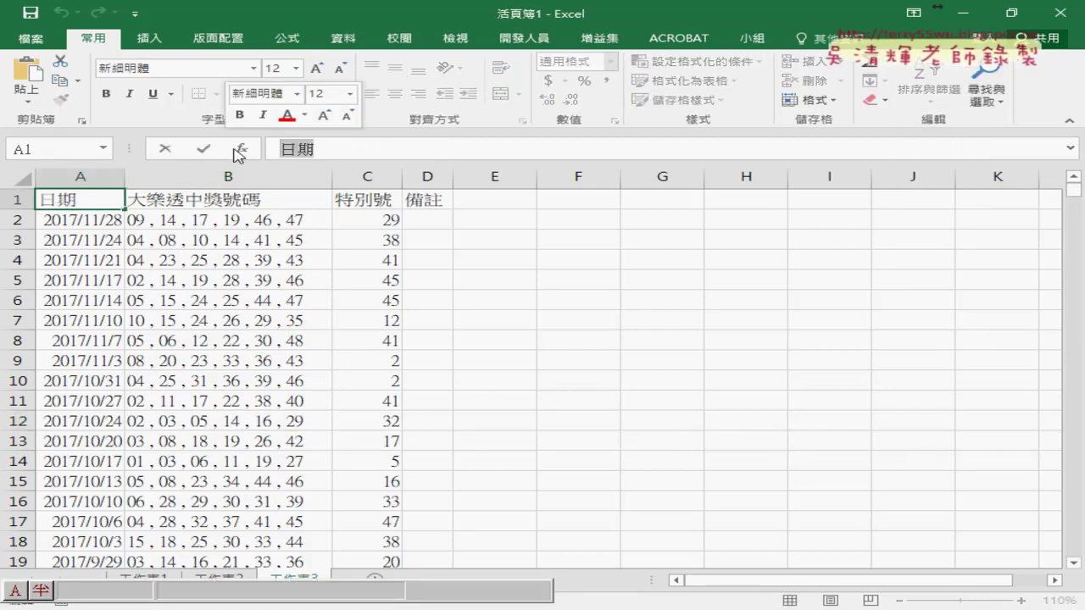
# Step: Find all 日期 cells and check the matches at A32, A63, A94, A125 and A156
pyautogui.hotkey('ctrl', 'f')
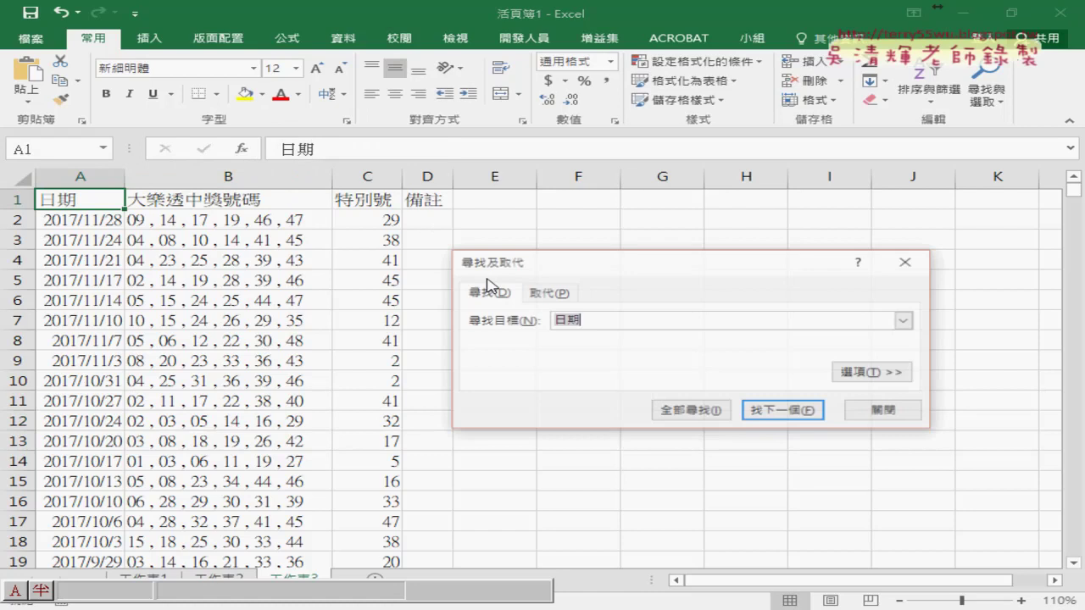
pyautogui.moveTo(608, 263); pyautogui.dragTo(402, 121)
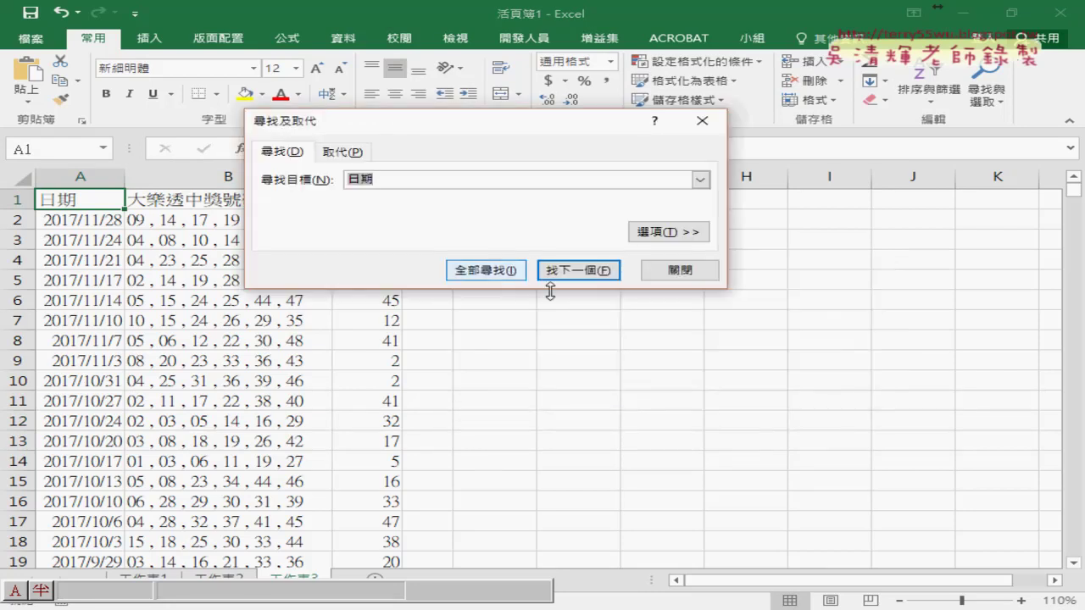
pyautogui.click(485, 271)
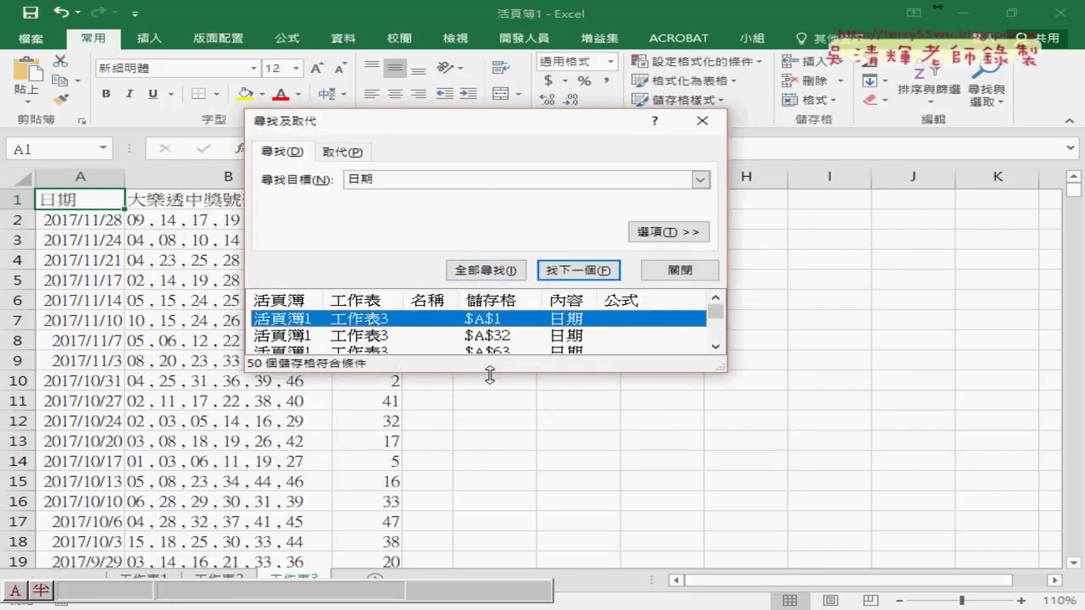
pyautogui.moveTo(497, 370); pyautogui.dragTo(497, 585)
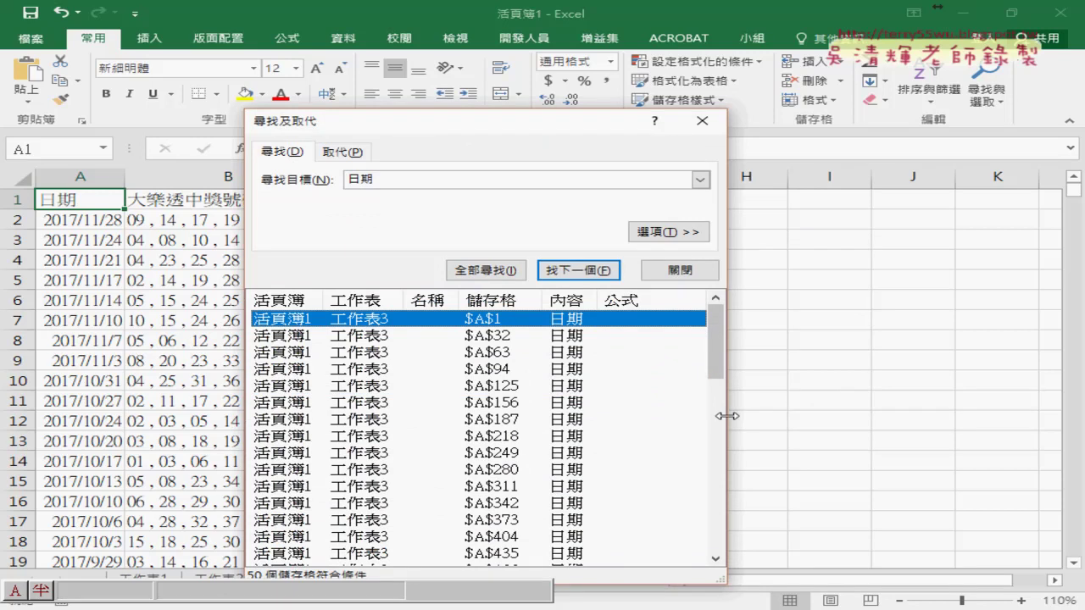
pyautogui.moveTo(727, 416); pyautogui.dragTo(903, 417)
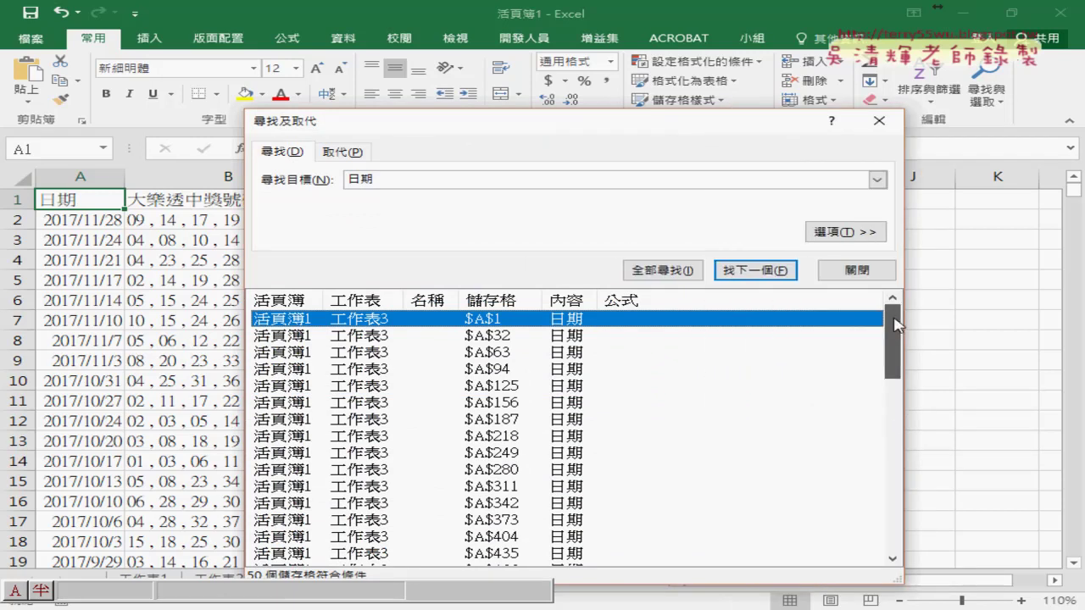
pyautogui.click(373, 336)
pyautogui.click(373, 351)
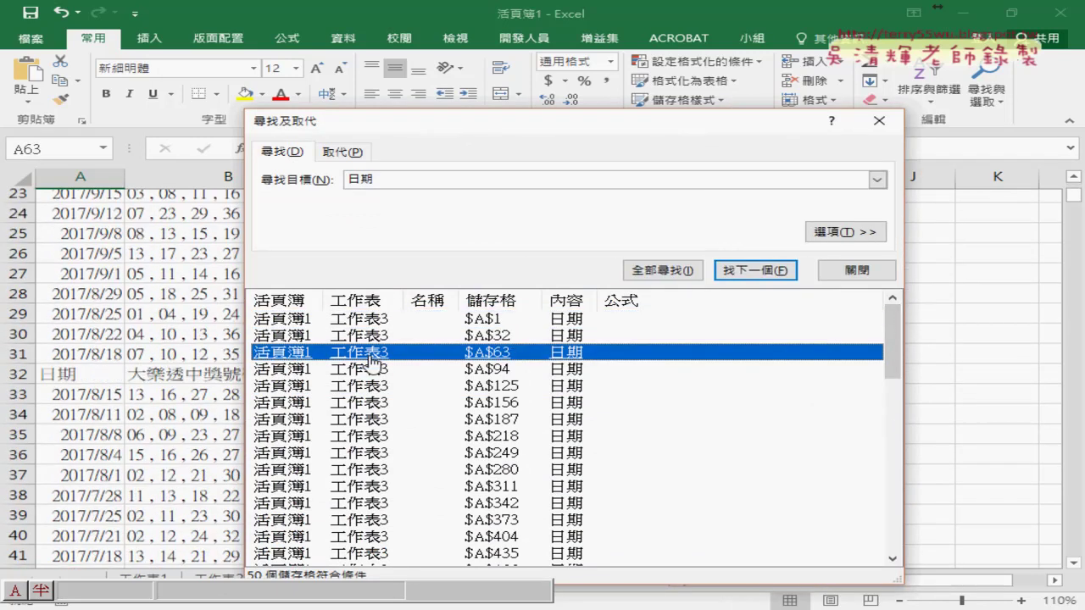
pyautogui.click(373, 368)
pyautogui.click(374, 386)
pyautogui.click(376, 403)
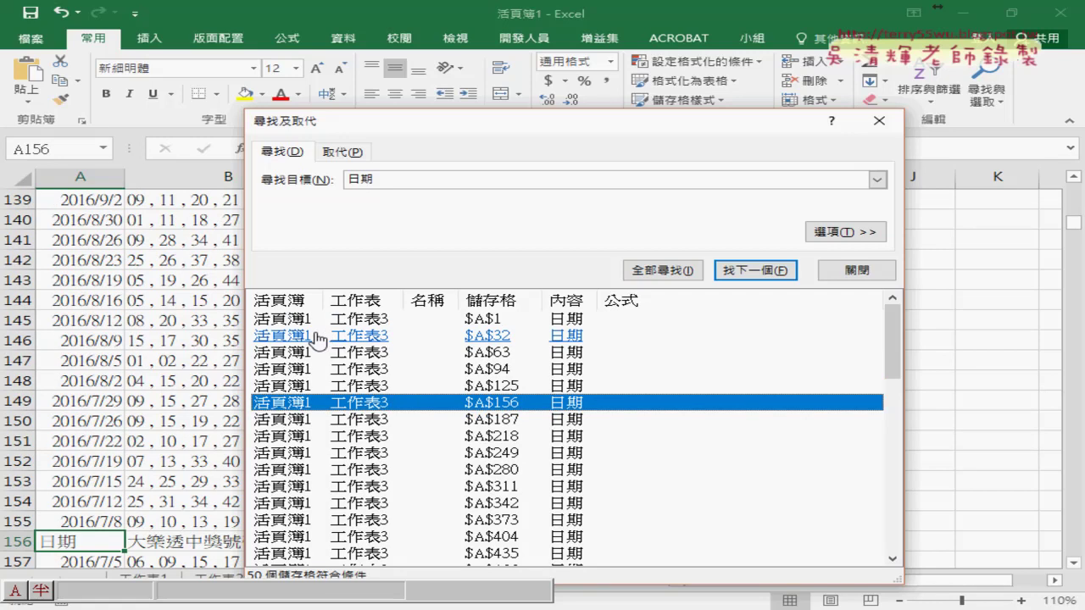
# Step: Select the 日期 matches from A32 through A1520, leaving out $A$1
pyautogui.hotkey('ctrl', 'a')
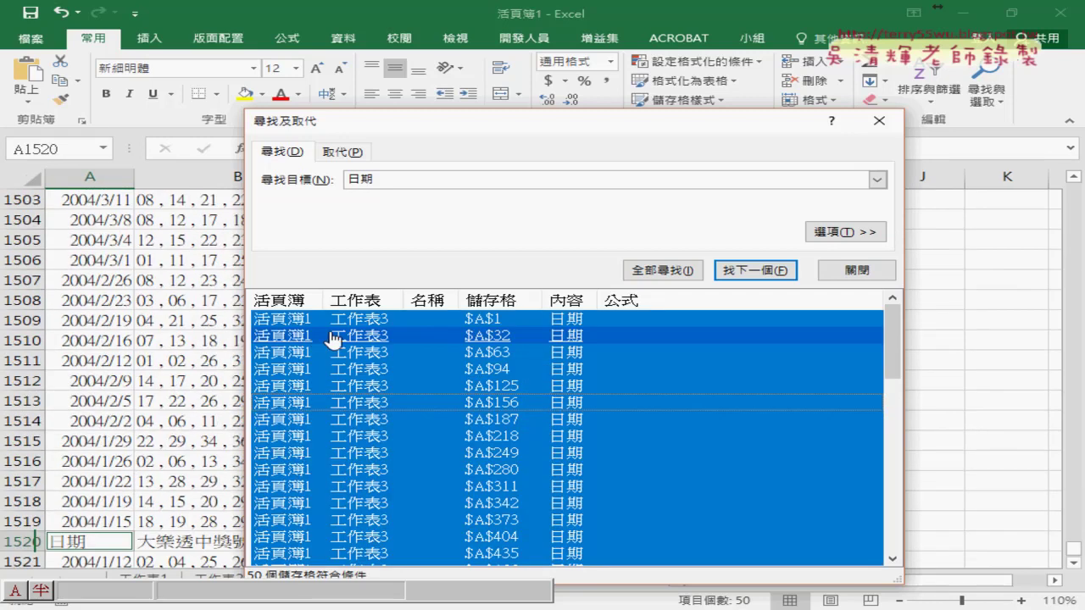
pyautogui.click(394, 339)
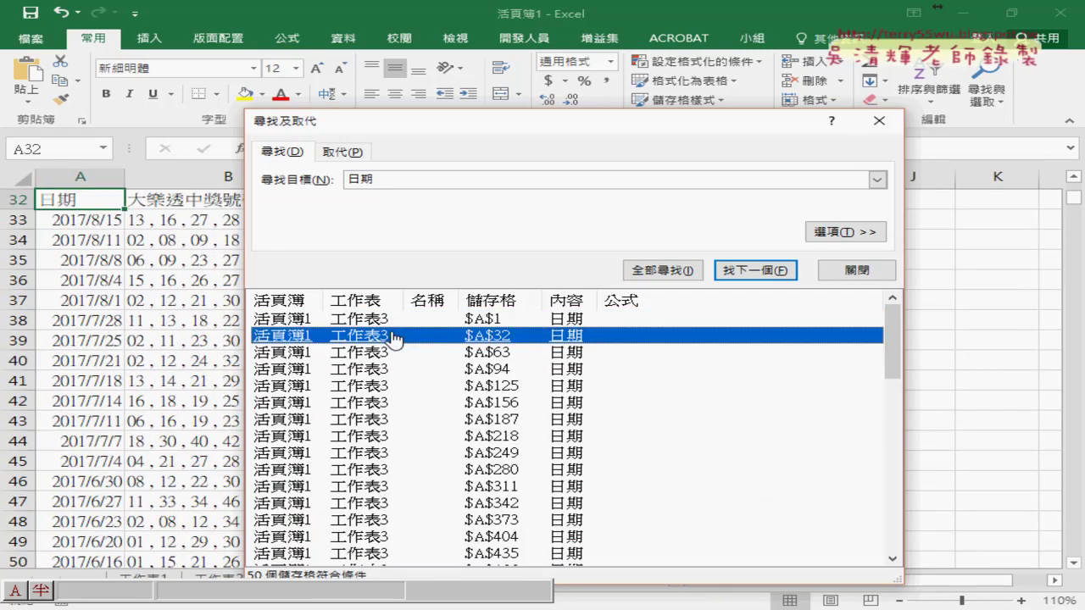
pyautogui.click(360, 319)
pyautogui.click(360, 336)
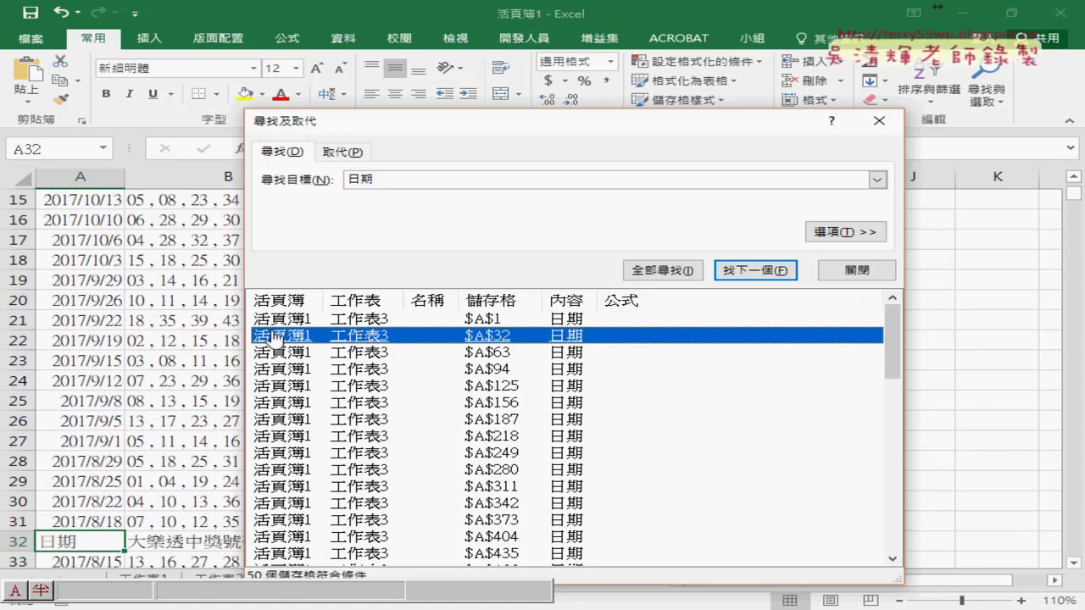
pyautogui.scroll(-2, 399, 352)
pyautogui.scroll(2, 405, 377)
pyautogui.click(390, 338)
pyautogui.moveTo(892, 339); pyautogui.dragTo(892, 551)
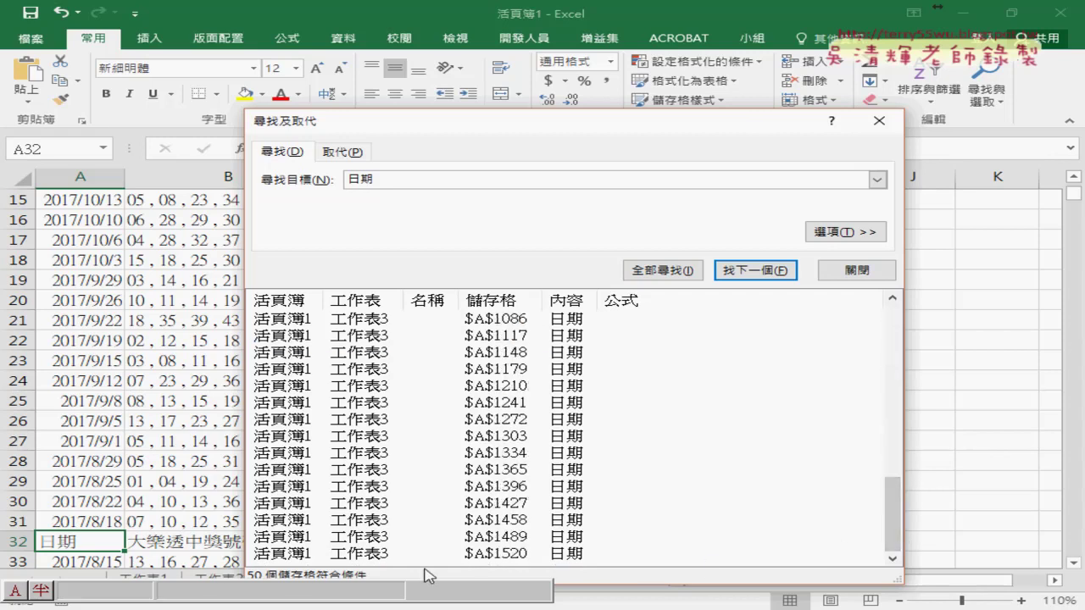
pyautogui.keyDown('shift'); pyautogui.click(356, 552); pyautogui.keyUp('shift')
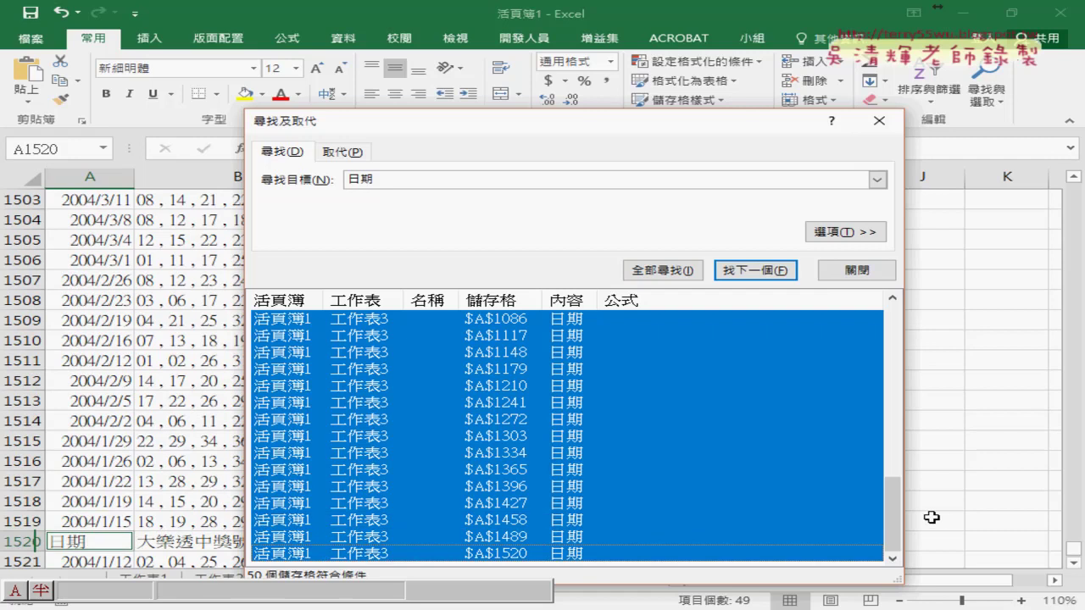
pyautogui.moveTo(894, 519); pyautogui.dragTo(894, 356)
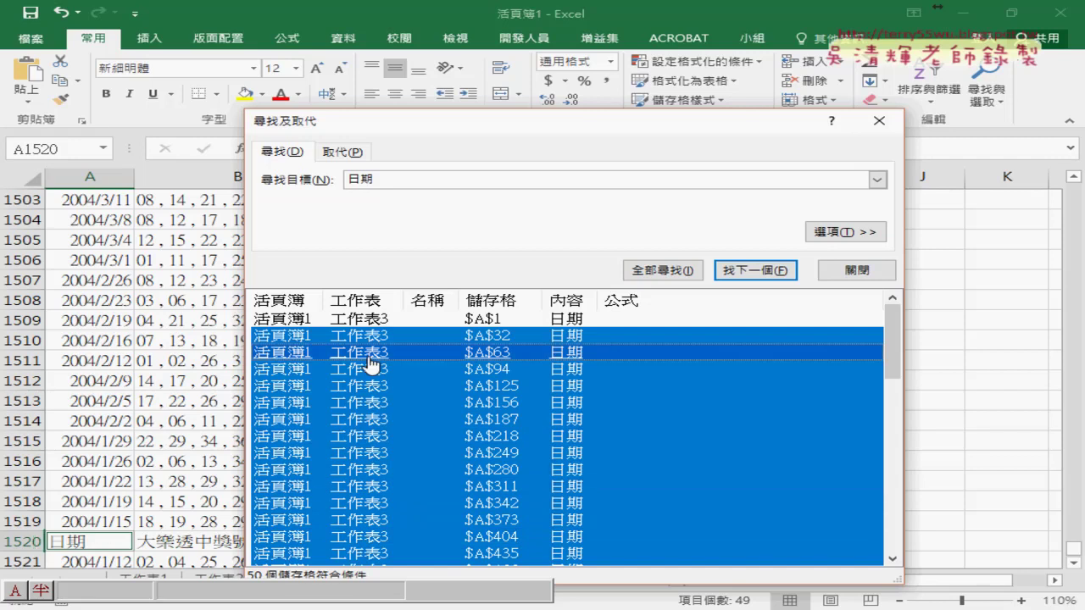
pyautogui.rightClick(156, 547)
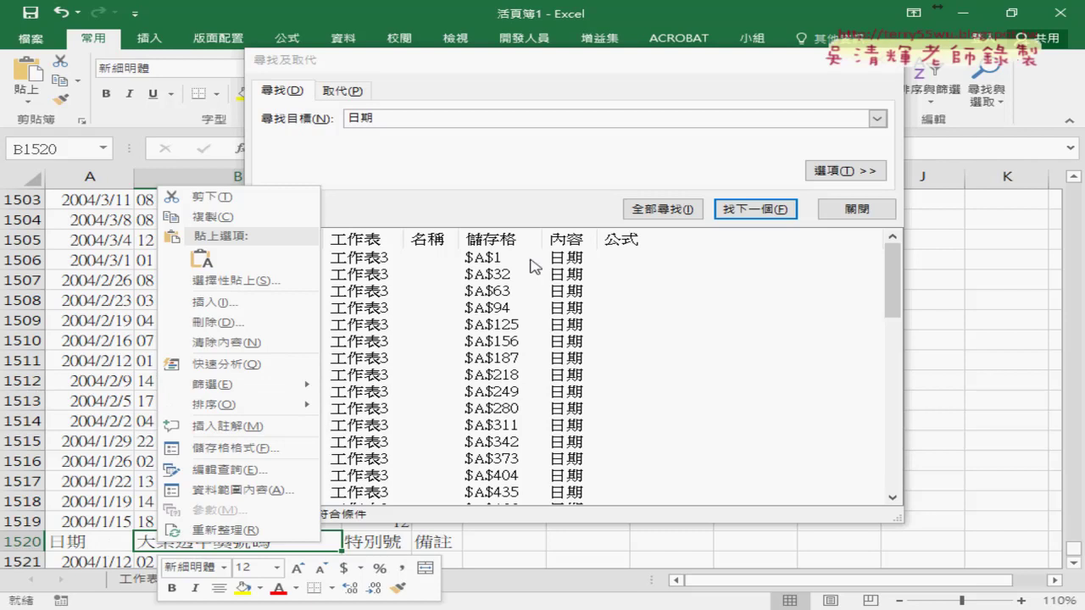
pyautogui.click(574, 80)
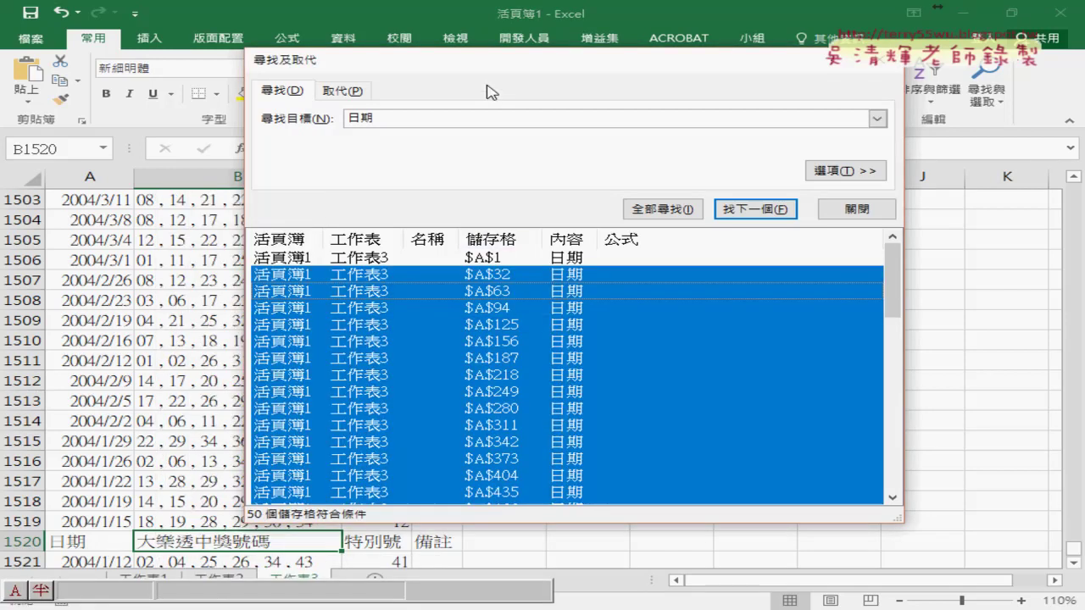
pyautogui.moveTo(406, 78)
pyautogui.mouseDown()
pyautogui.moveTo(311, 76)
pyautogui.moveTo(343, 76)
pyautogui.mouseUp()
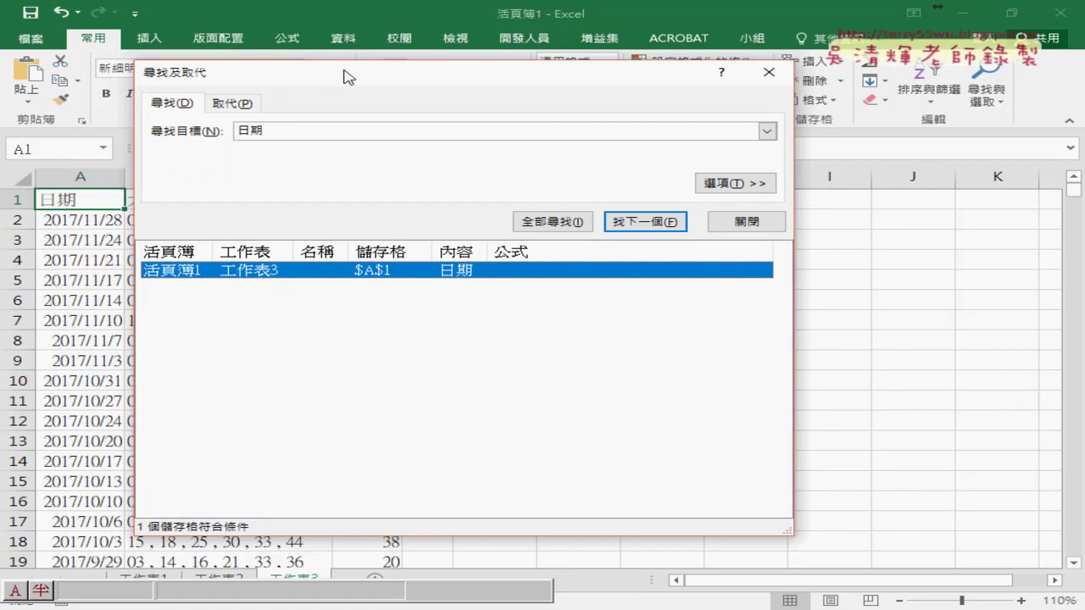
# Step: Inspect cells A11 and A32, return to the top, and close Find and Replace
pyautogui.click(73, 401)
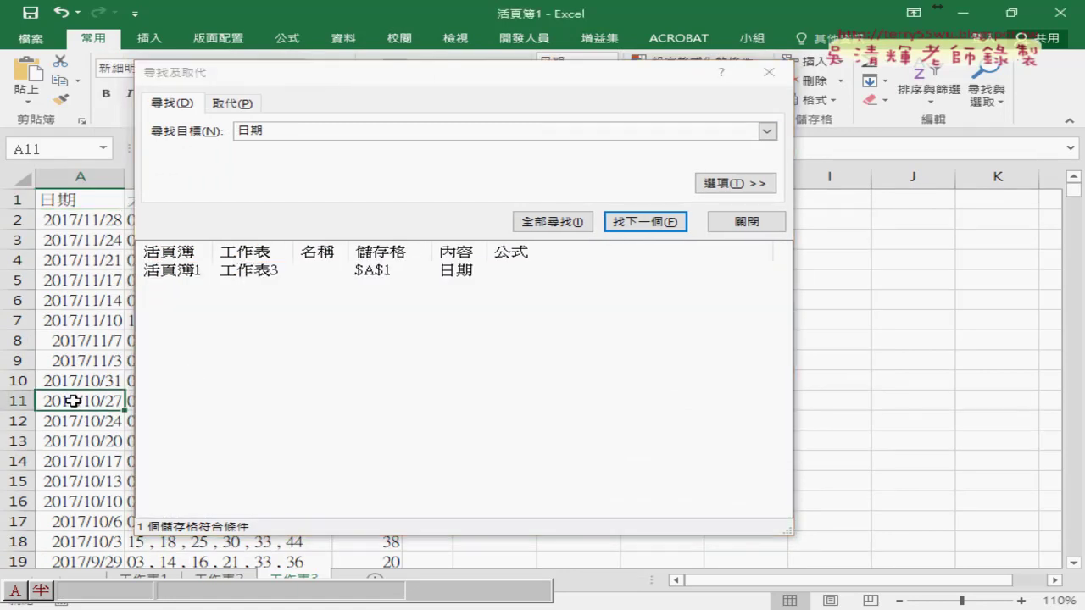
pyautogui.scroll(-4, 73, 401)
pyautogui.scroll(-6, 73, 390)
pyautogui.scroll(2, 73, 386)
pyautogui.click(78, 346)
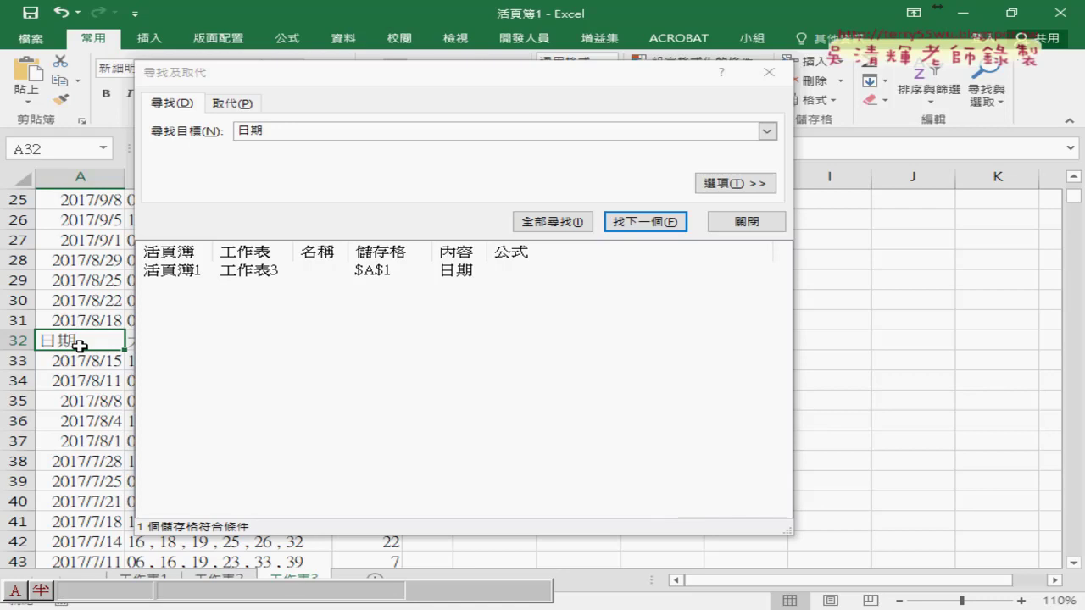
pyautogui.press('Return')
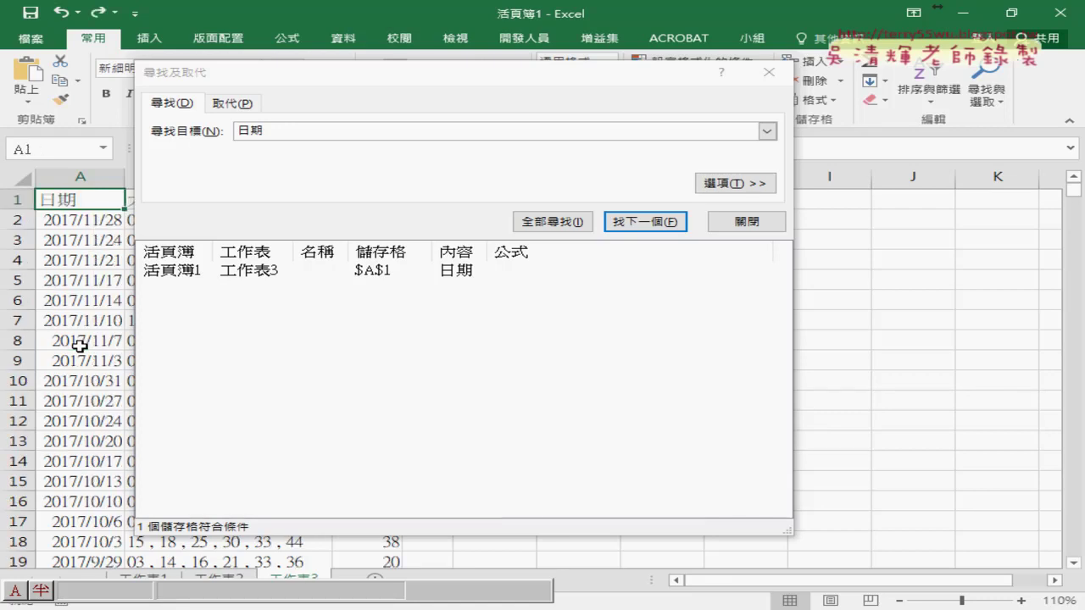
pyautogui.click(879, 388)
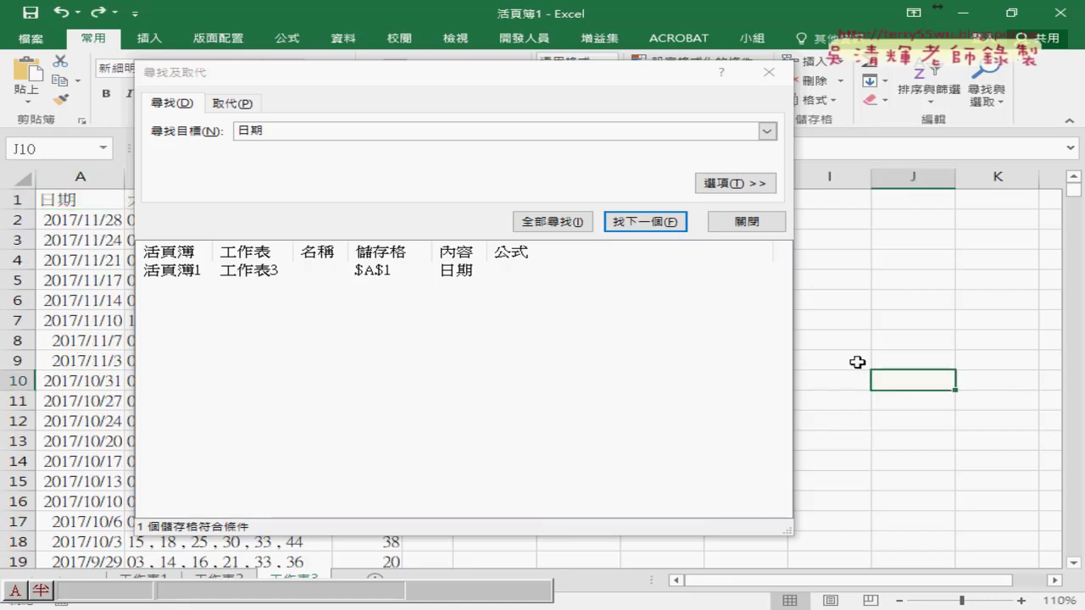
pyautogui.click(751, 222)
pyautogui.click(334, 364)
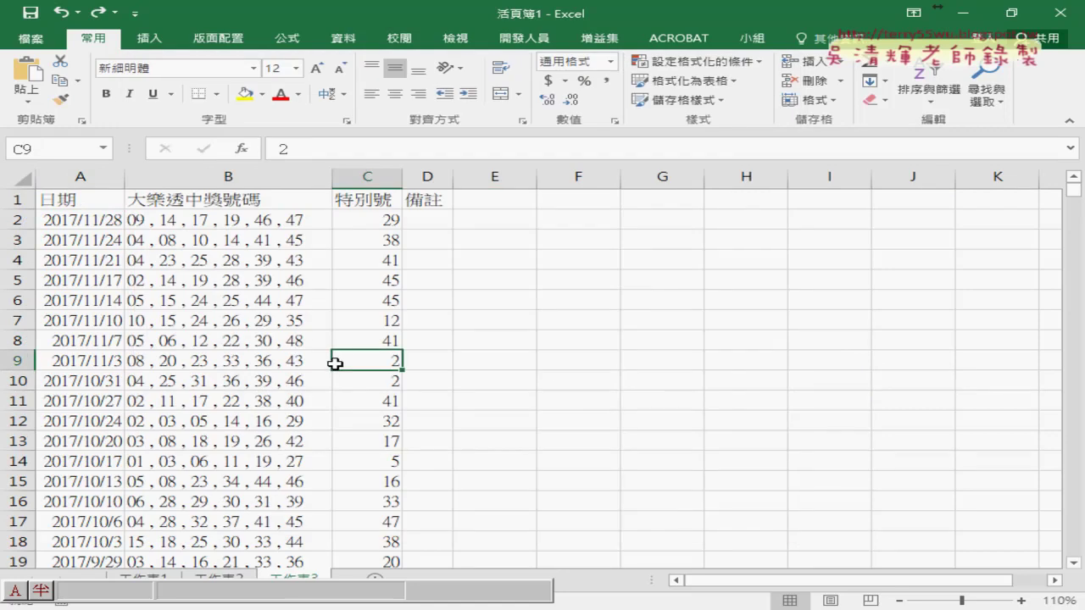
# Step: Search for 日期 and select the repeated header matches from A32 to A1520
pyautogui.click(986, 94)
pyautogui.click(987, 128)
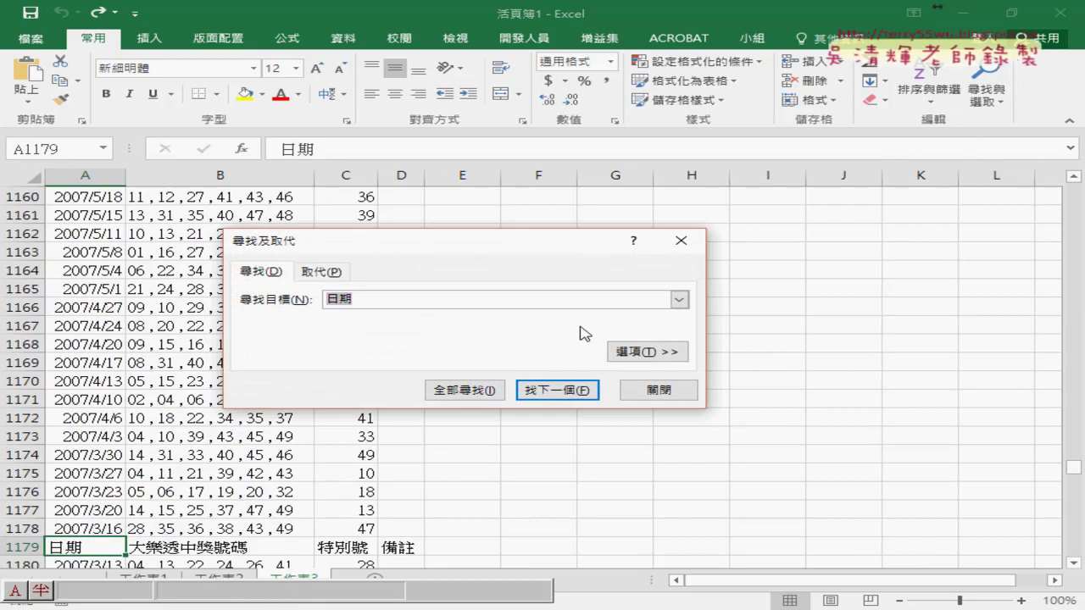
pyautogui.click(472, 391)
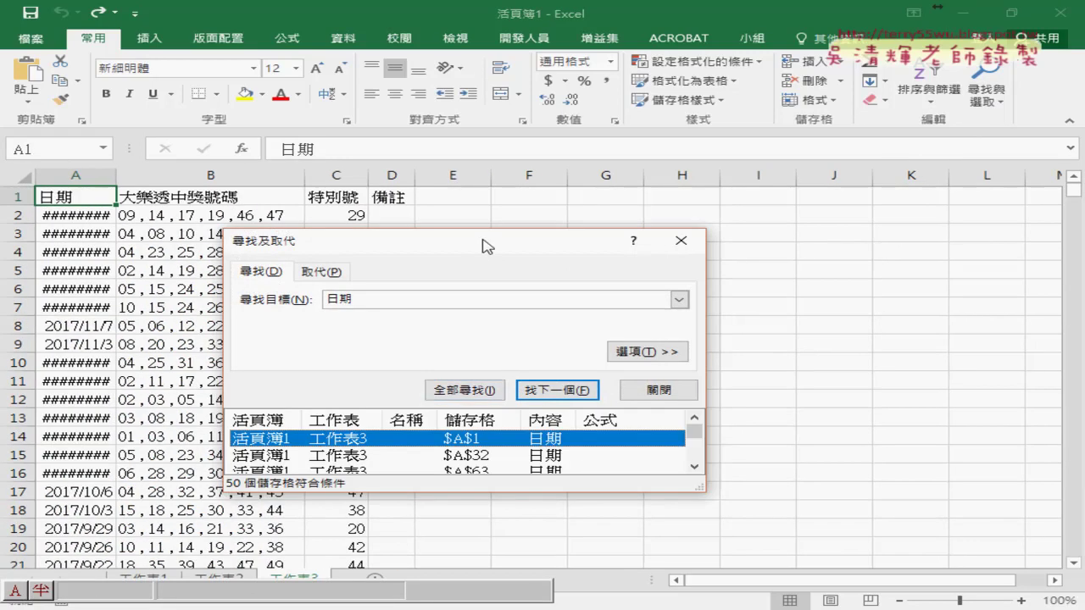
pyautogui.moveTo(485, 229); pyautogui.dragTo(485, 47)
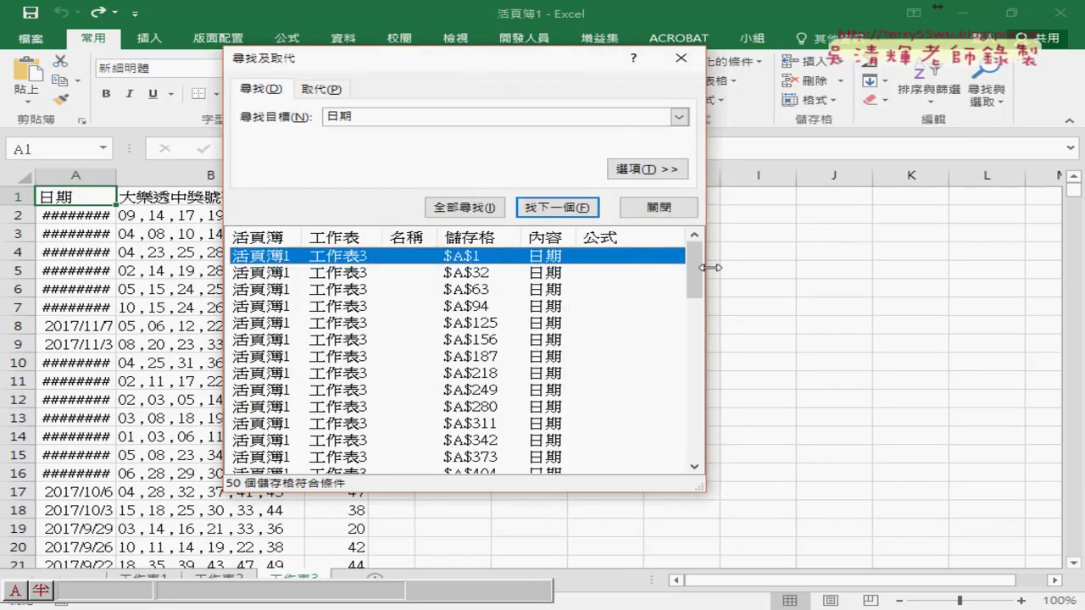
pyautogui.click(684, 272)
pyautogui.moveTo(694, 271); pyautogui.dragTo(700, 432)
pyautogui.keyDown('shift'); pyautogui.click(376, 456); pyautogui.keyUp('shift')
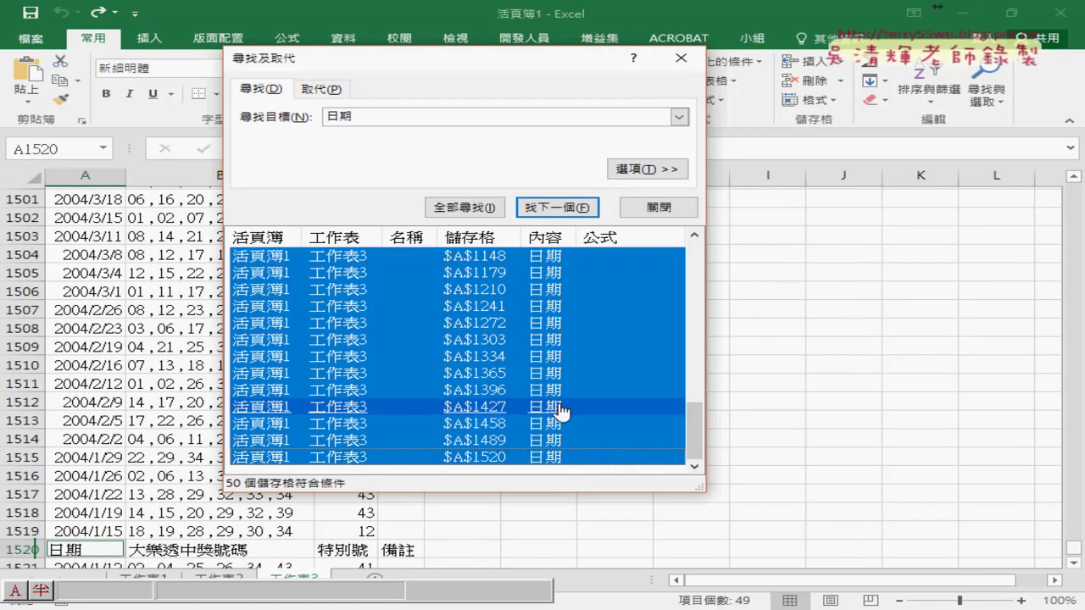
pyautogui.moveTo(382, 58); pyautogui.dragTo(307, 135)
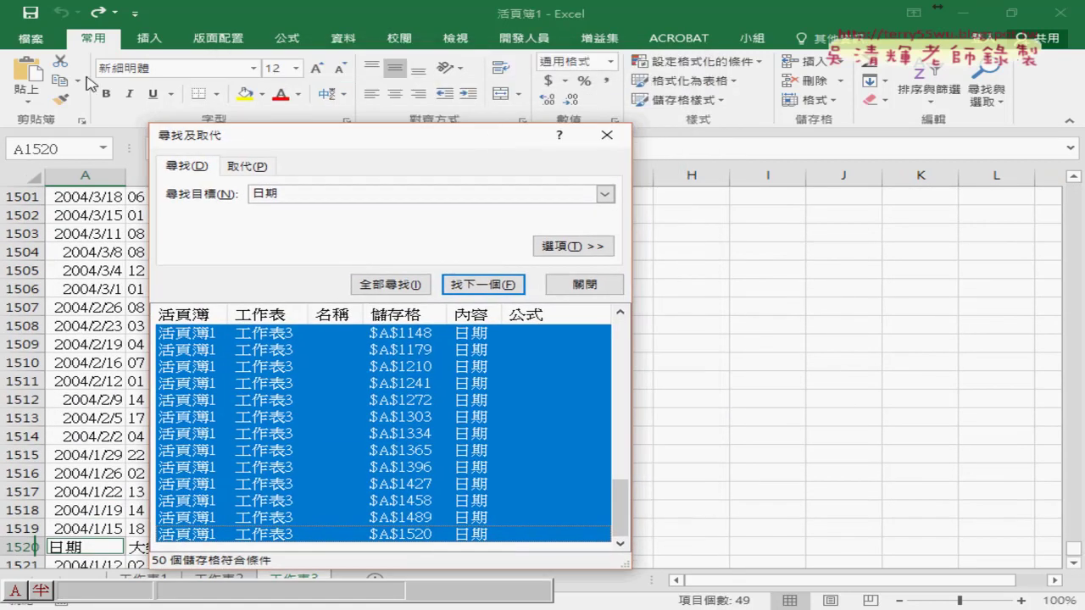
# Step: Select all matches and delete their entire sheet rows with Delete Sheet Rows
pyautogui.click(842, 83)
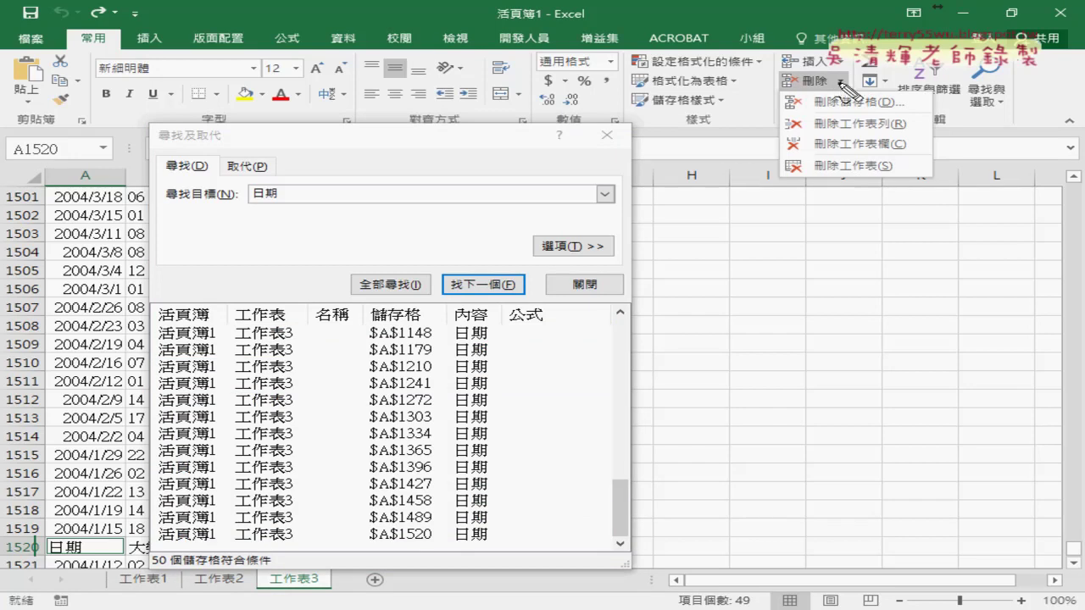
pyautogui.moveTo(773, 108)
pyautogui.mouseDown()
pyautogui.moveTo(776, 133)
pyautogui.moveTo(905, 108)
pyautogui.moveTo(922, 150)
pyautogui.moveTo(776, 133)
pyautogui.mouseUp()
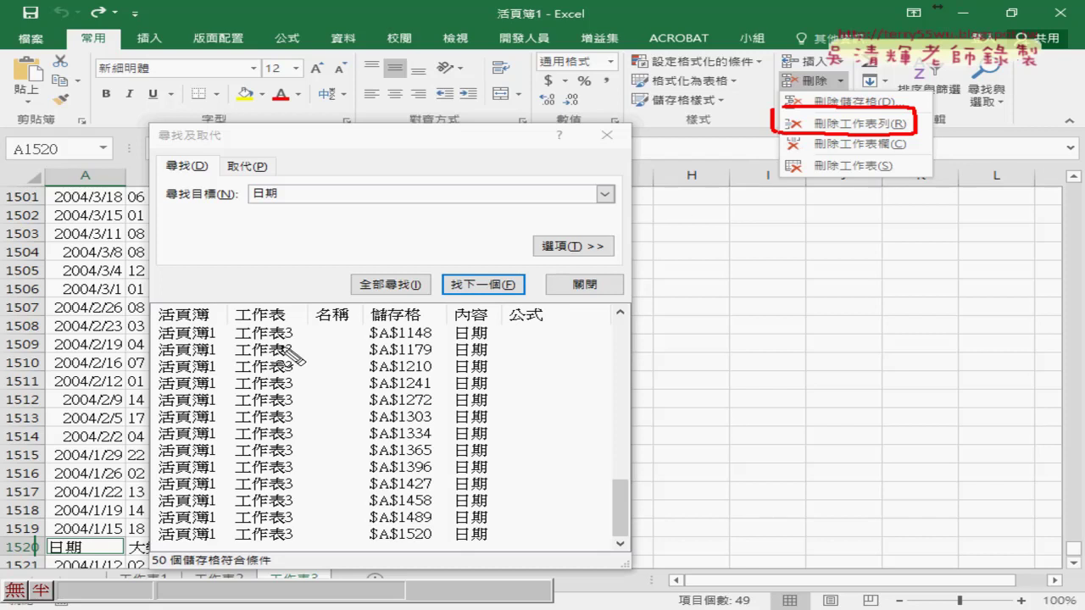
pyautogui.moveTo(497, 399)
pyautogui.mouseDown()
pyautogui.moveTo(774, 134)
pyautogui.moveTo(760, 136)
pyautogui.moveTo(777, 146)
pyautogui.mouseUp()
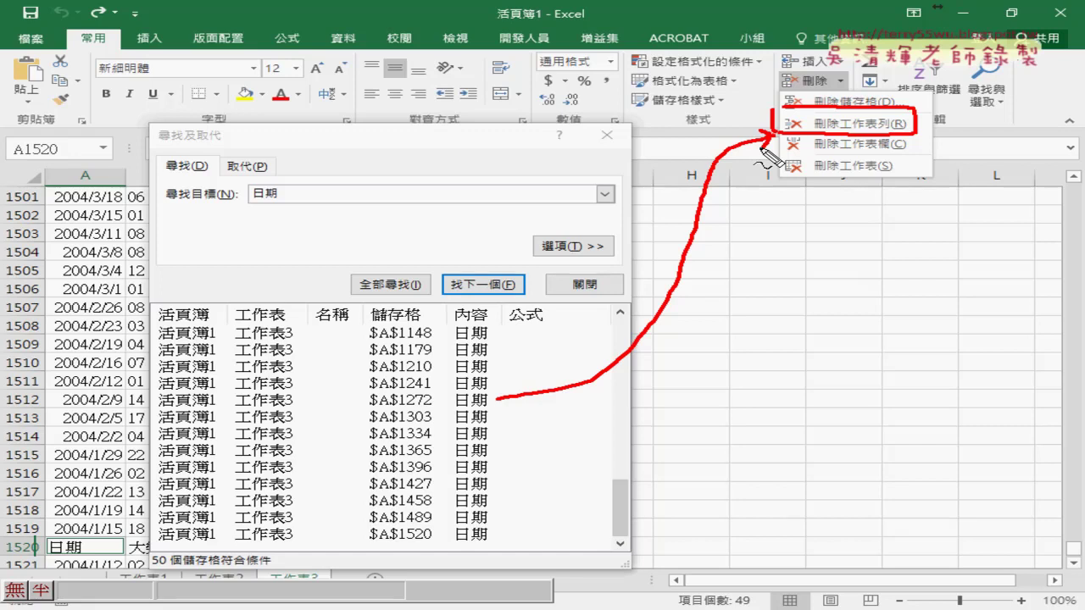
pyautogui.press('Escape')
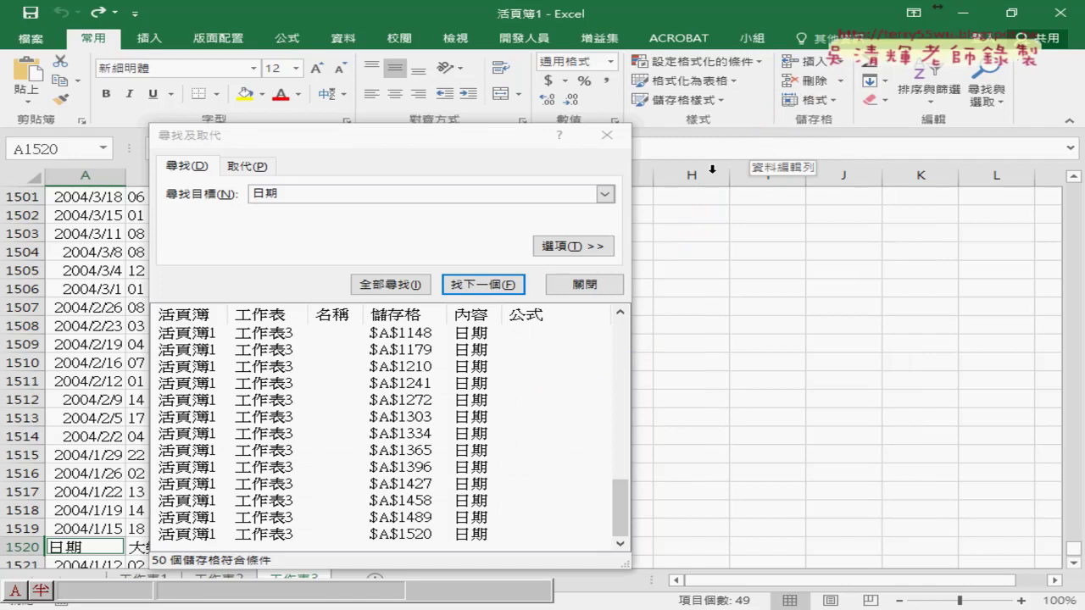
pyautogui.hotkey('ctrl', 'a')
pyautogui.moveTo(623, 504); pyautogui.dragTo(621, 345)
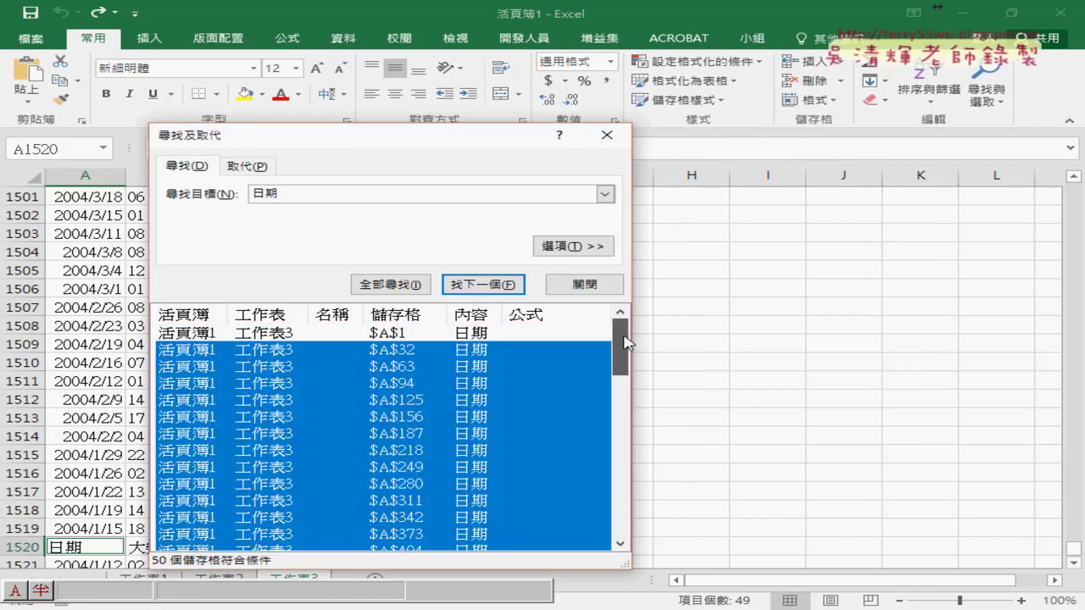
pyautogui.click(842, 85)
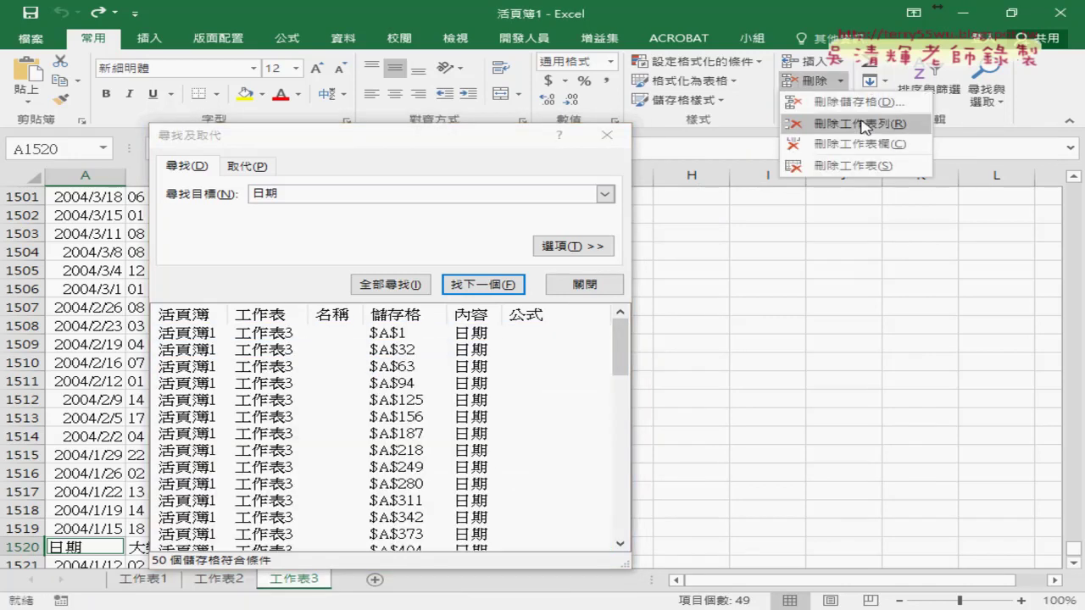
pyautogui.click(867, 127)
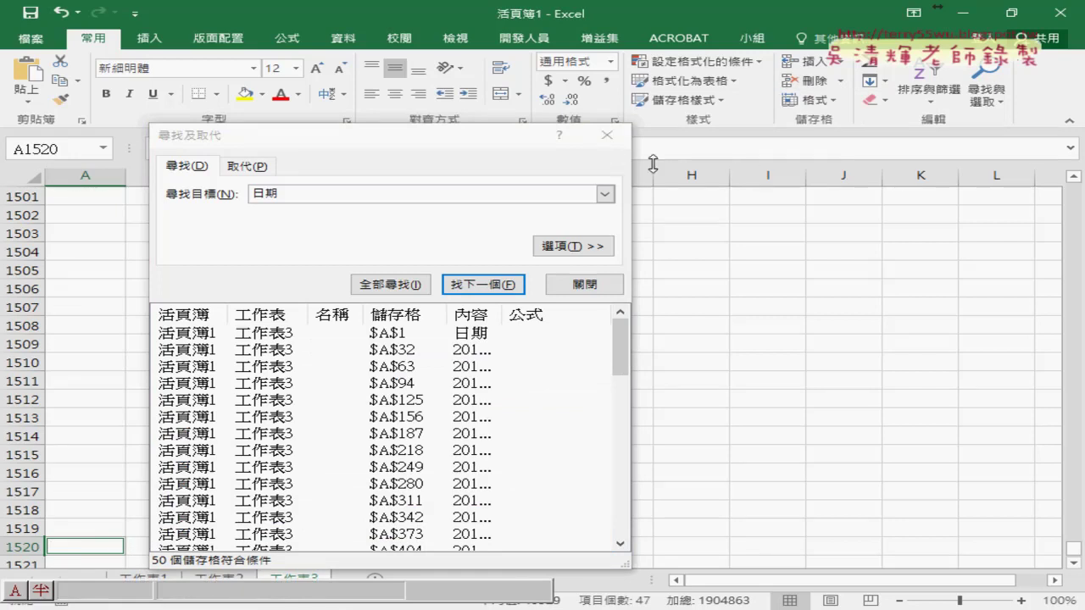
# Step: Close the Find dialog, review the sheet, and undo the row deletion with Ctrl+Z
pyautogui.click(607, 134)
pyautogui.scroll(3, 293, 356)
pyautogui.scroll(7, 293, 358)
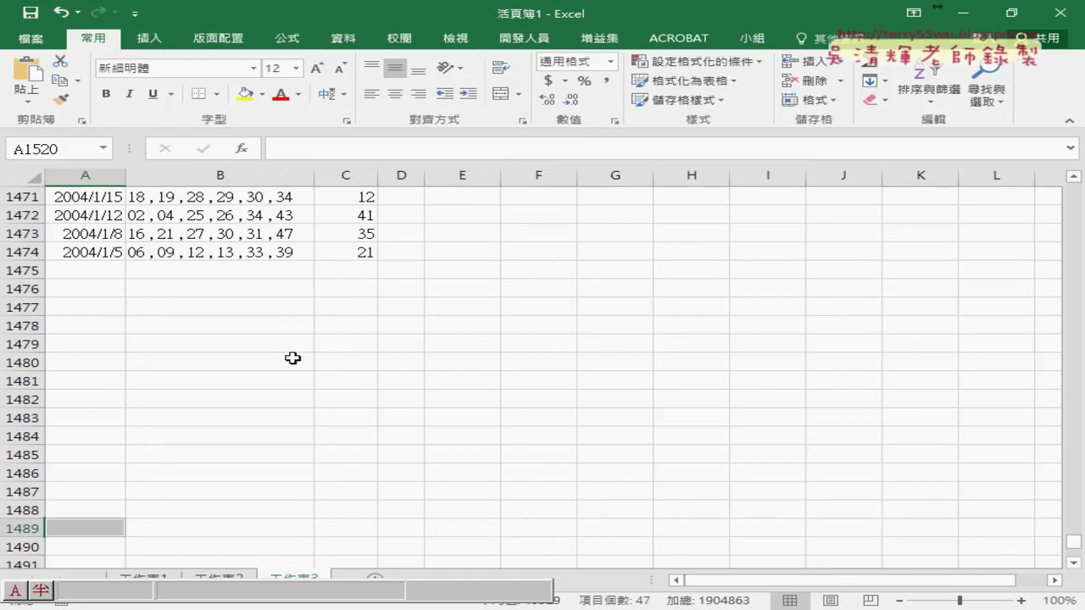
pyautogui.scroll(4, 293, 358)
pyautogui.scroll(9, 292, 358)
pyautogui.scroll(7, 293, 359)
pyautogui.scroll(9, 293, 358)
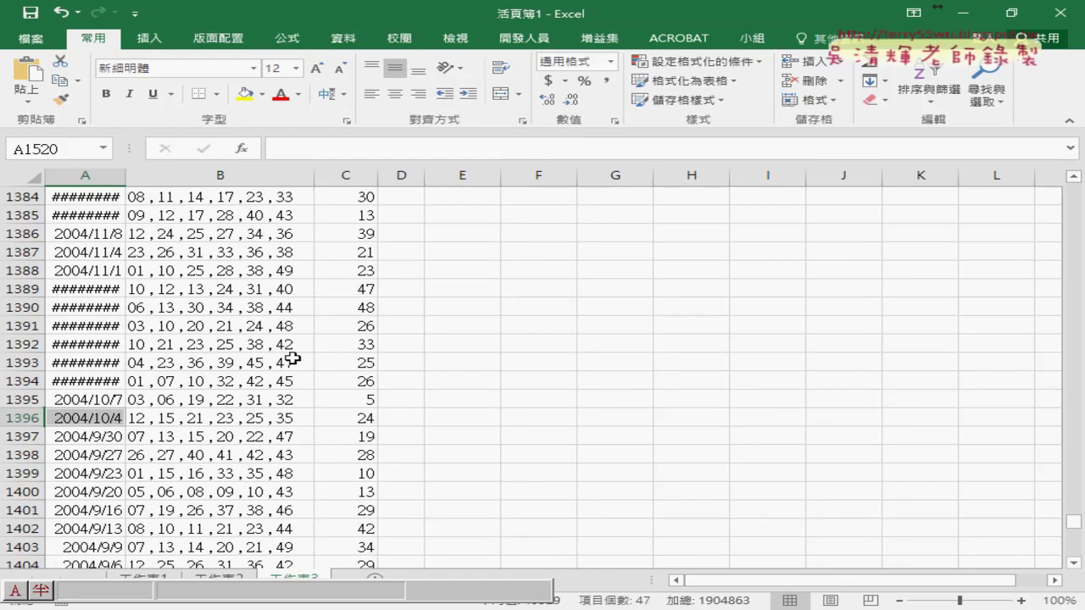
pyautogui.scroll(7, 293, 359)
pyautogui.scroll(10, 292, 358)
pyautogui.scroll(10, 293, 359)
pyautogui.scroll(10, 293, 359)
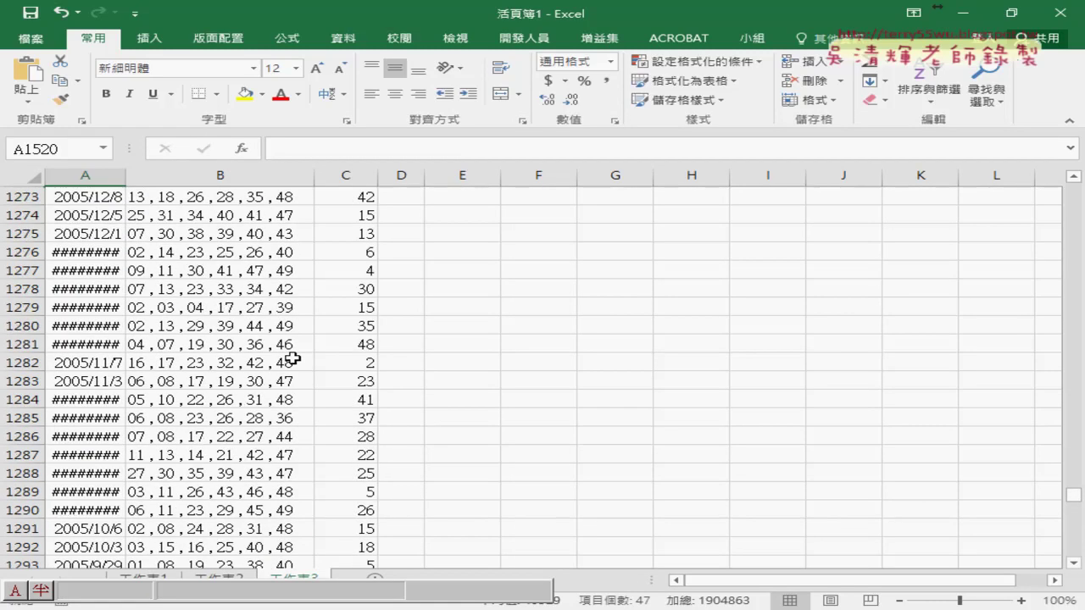
pyautogui.scroll(9, 292, 359)
pyautogui.scroll(4, 359, 358)
pyautogui.moveTo(1074, 493); pyautogui.dragTo(1074, 183)
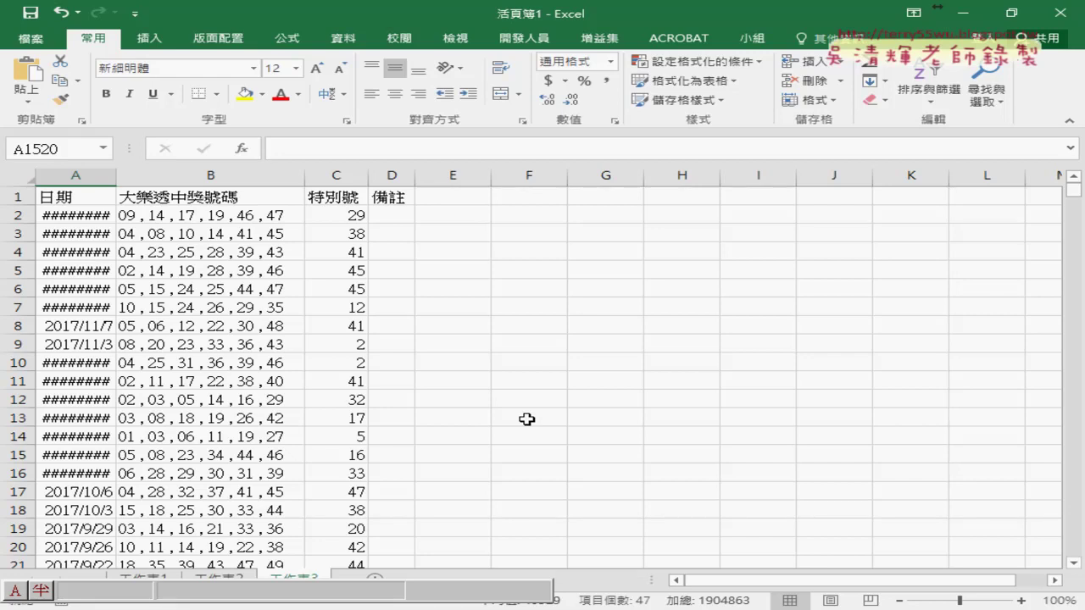
pyautogui.hotkey('ctrl', 'z')
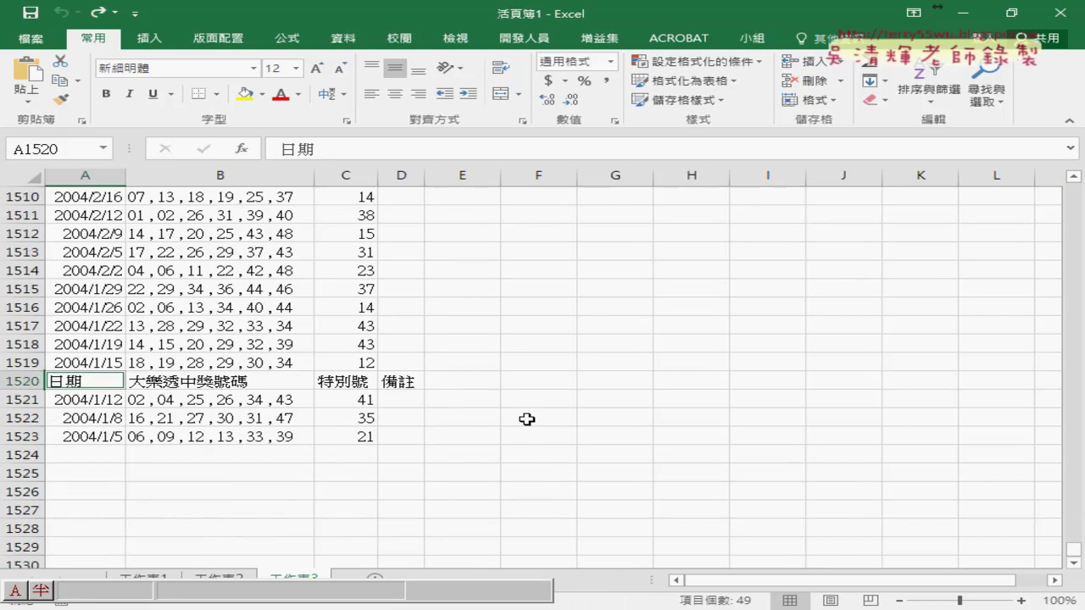
pyautogui.click(532, 412)
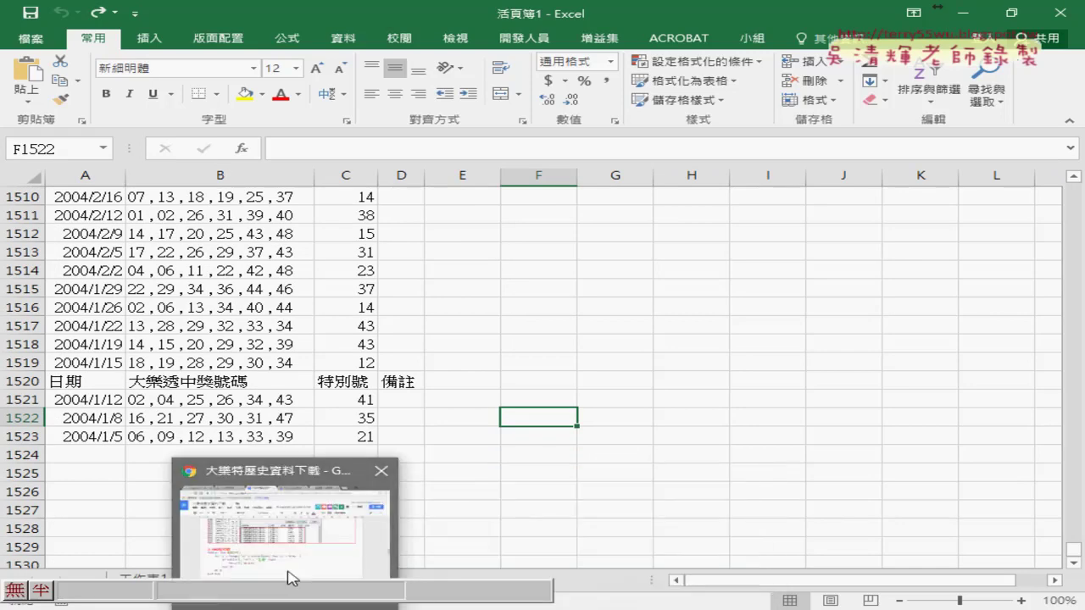
# Step: Select the 刪除列 code block in the notes, then move to the end of Module1
pyautogui.click(287, 575)
pyautogui.moveTo(210, 459); pyautogui.dragTo(94, 354)
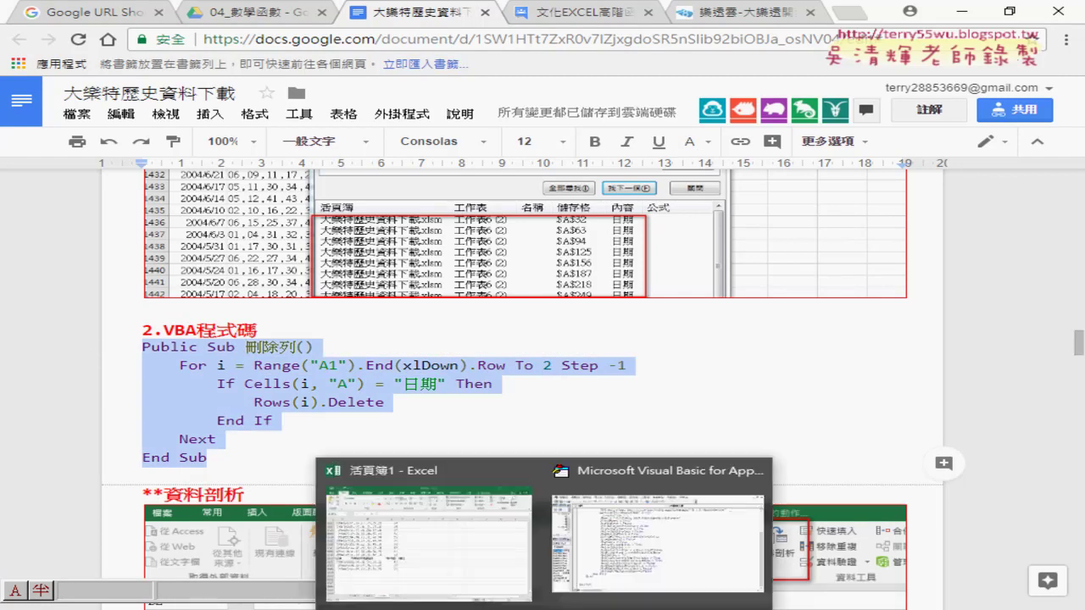
pyautogui.click(616, 564)
pyautogui.click(538, 455)
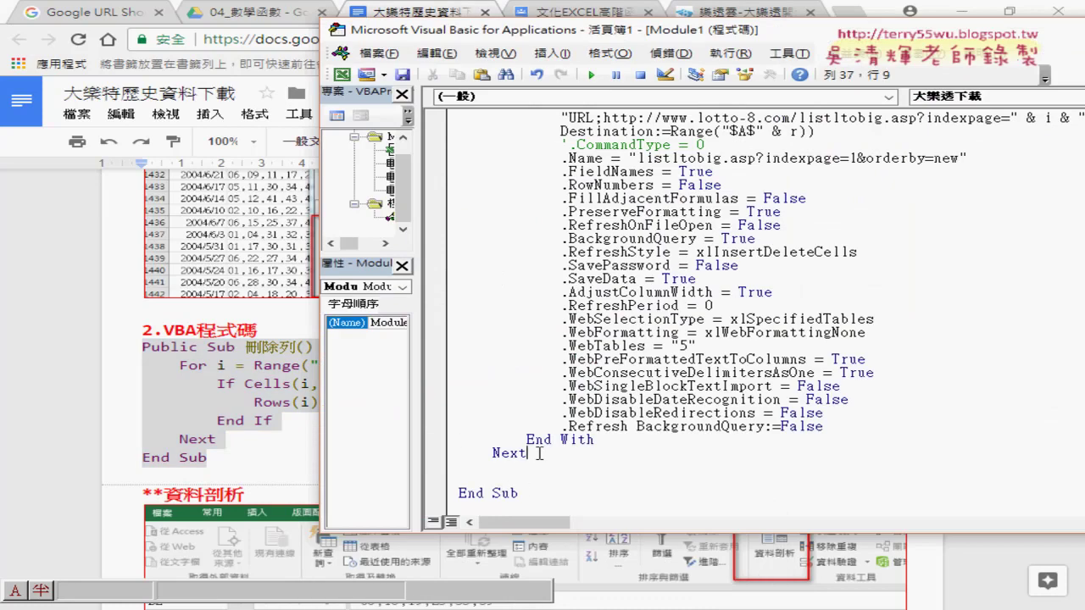
pyautogui.scroll(1, 538, 455)
pyautogui.press('Down')
pyautogui.press('Down')
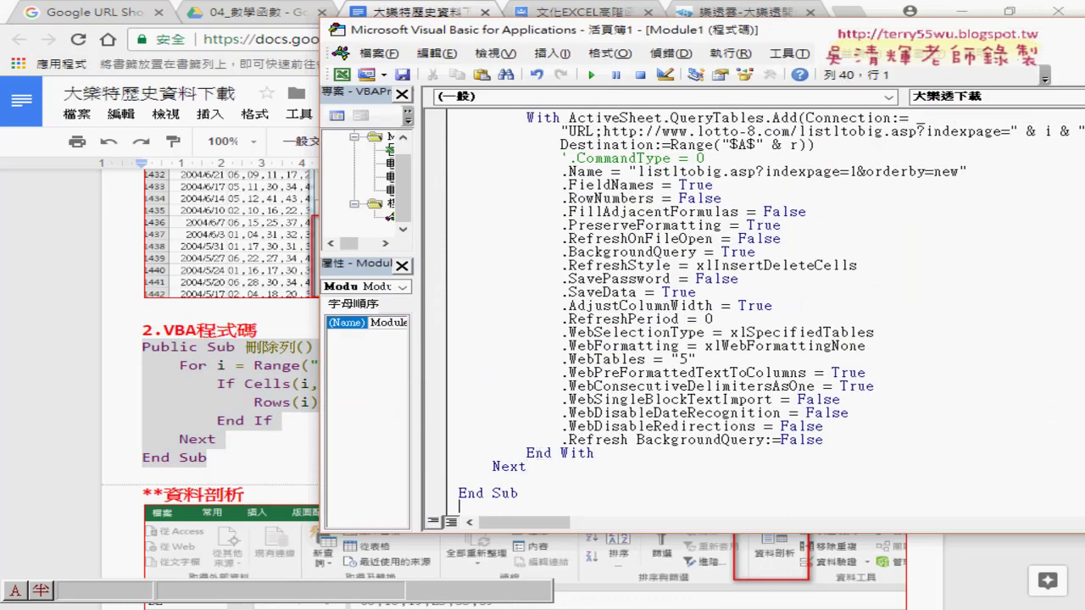
# Step: Paste the 刪除列 macro on new lines below the download macro's End Sub
pyautogui.press('Return')
pyautogui.press('Return')
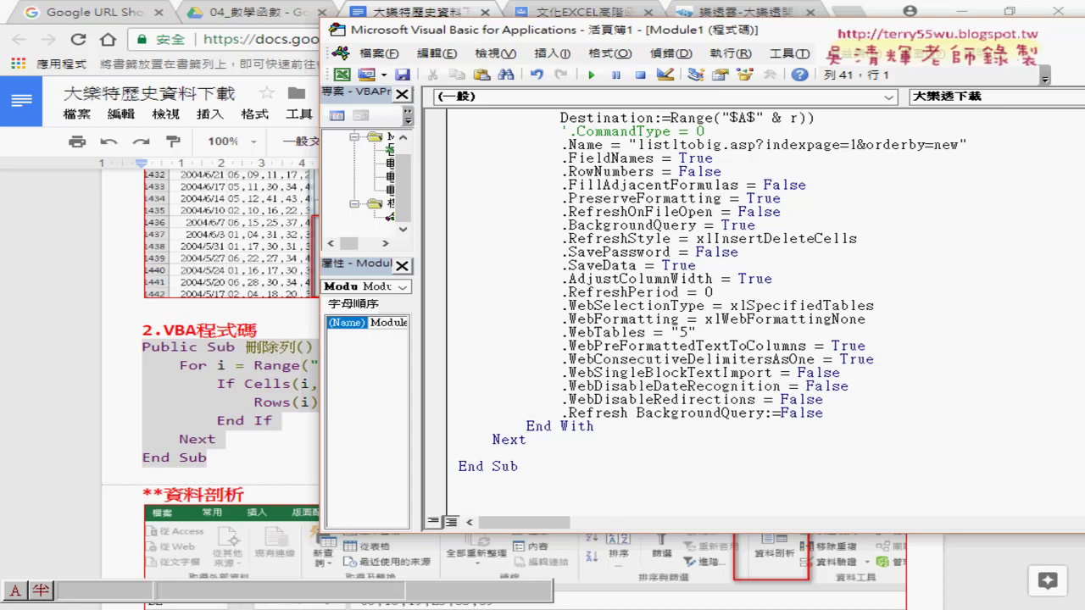
pyautogui.write('Public Sub 刪除列()     For i = Range("A1").End(xlDown).Row To 2 Step -1         If Cells(i, "A") = "日期" Then             Rows(i).Delete         End If     Next End Sub')
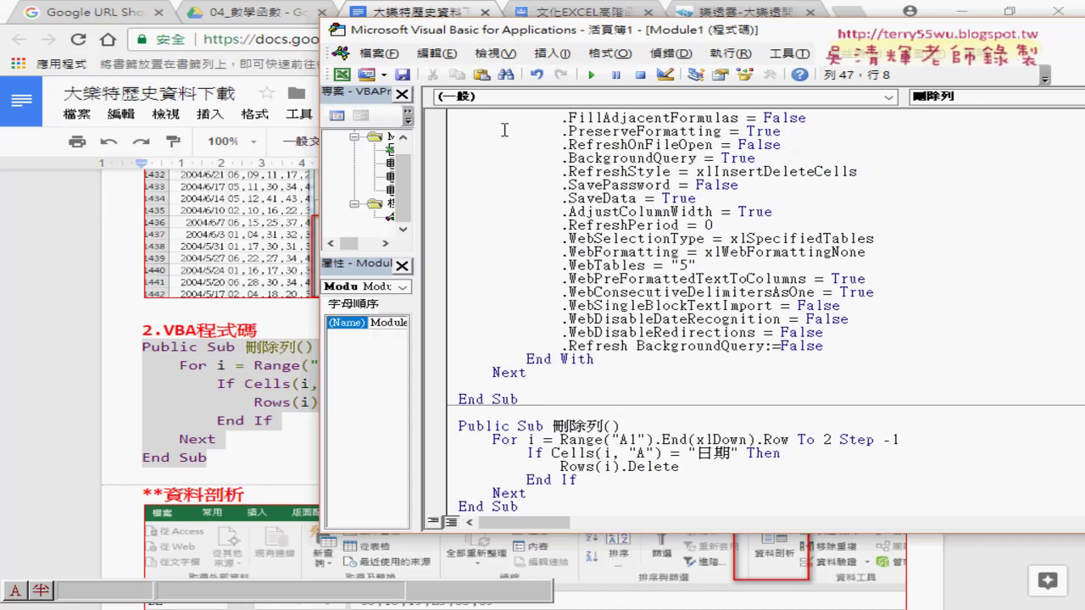
pyautogui.moveTo(553, 426); pyautogui.dragTo(603, 426)
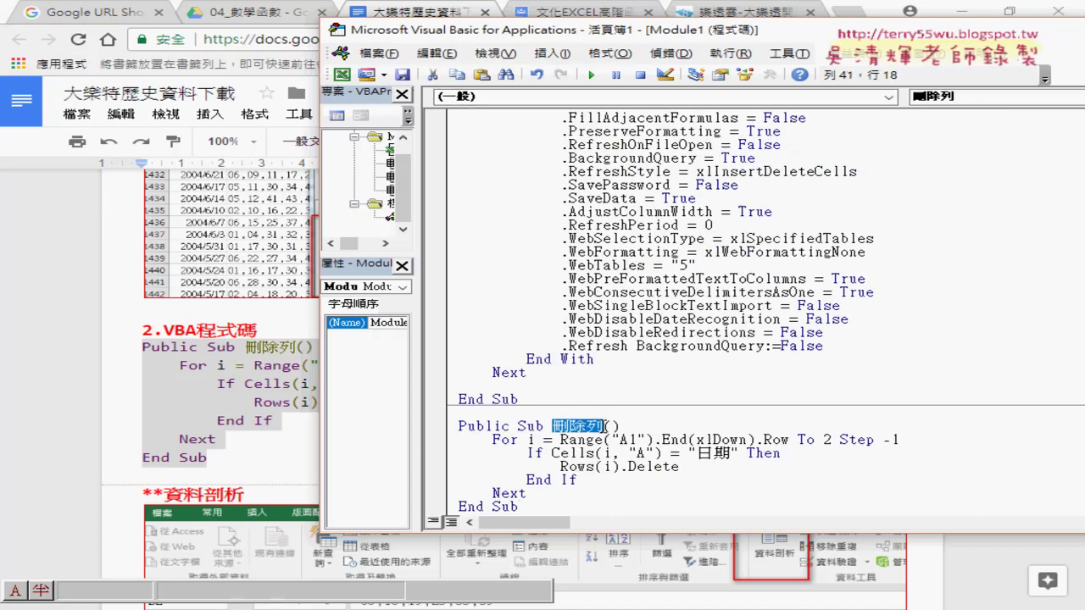
# Step: Place and resize the code window over the worksheet, checking the loop's end value 2
pyautogui.click(959, 12)
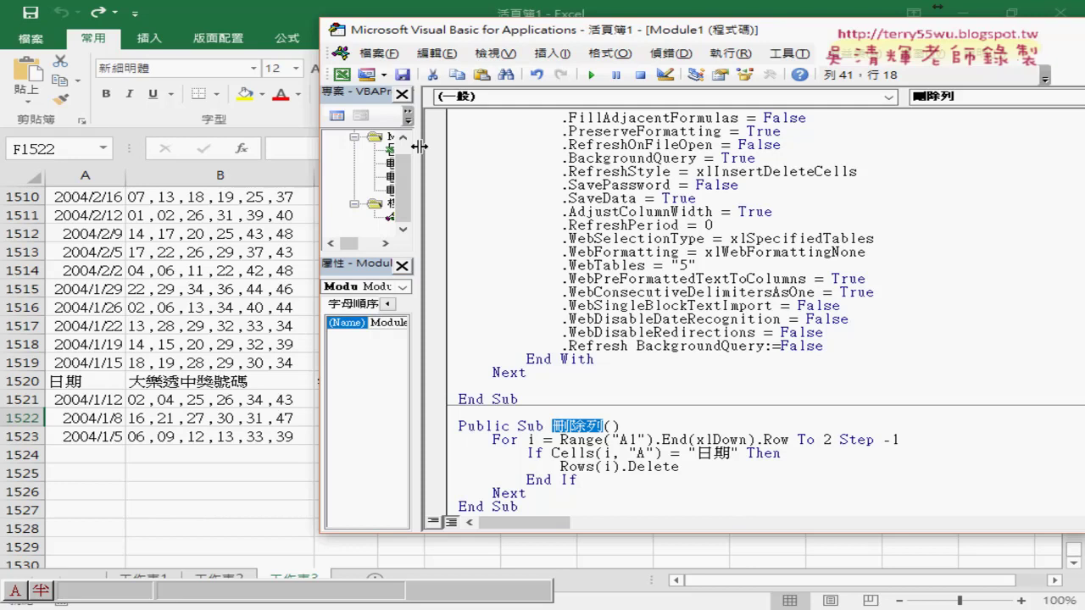
pyautogui.moveTo(416, 150); pyautogui.dragTo(397, 150)
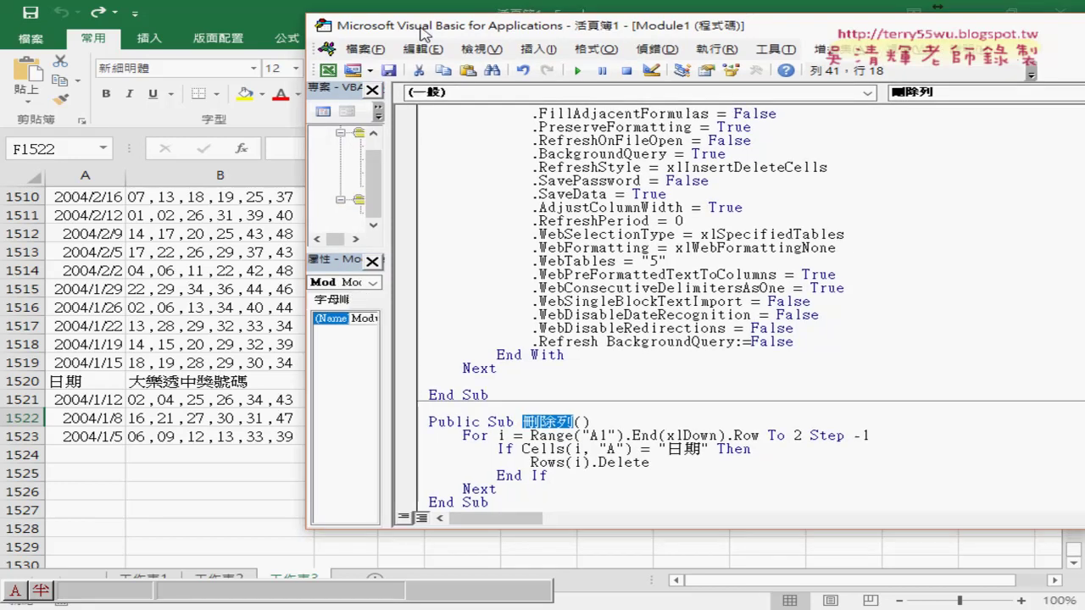
pyautogui.moveTo(443, 37); pyautogui.dragTo(267, 30)
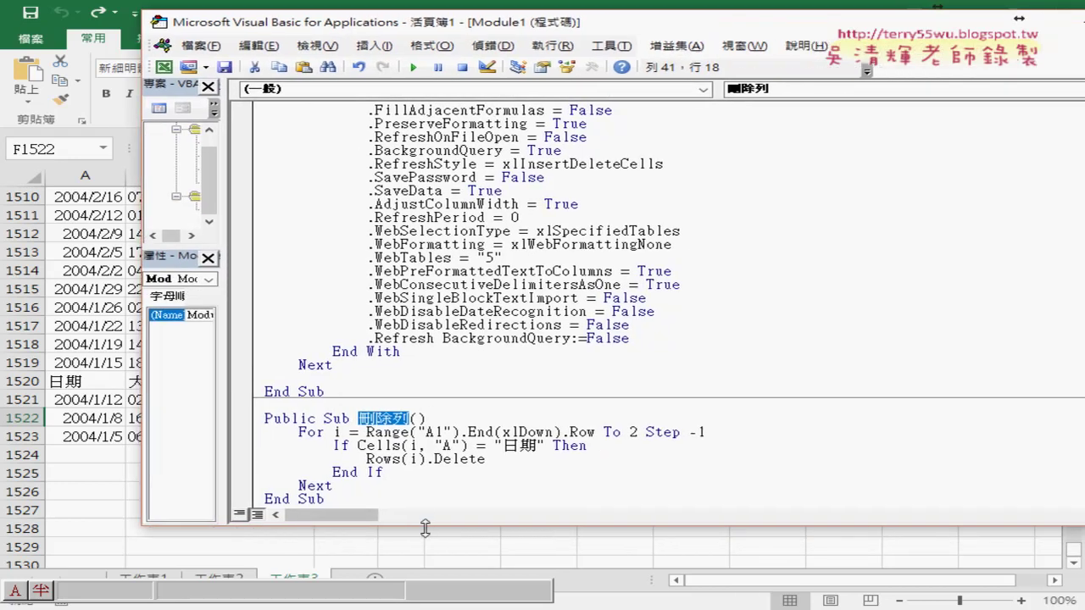
pyautogui.moveTo(425, 527); pyautogui.dragTo(425, 557)
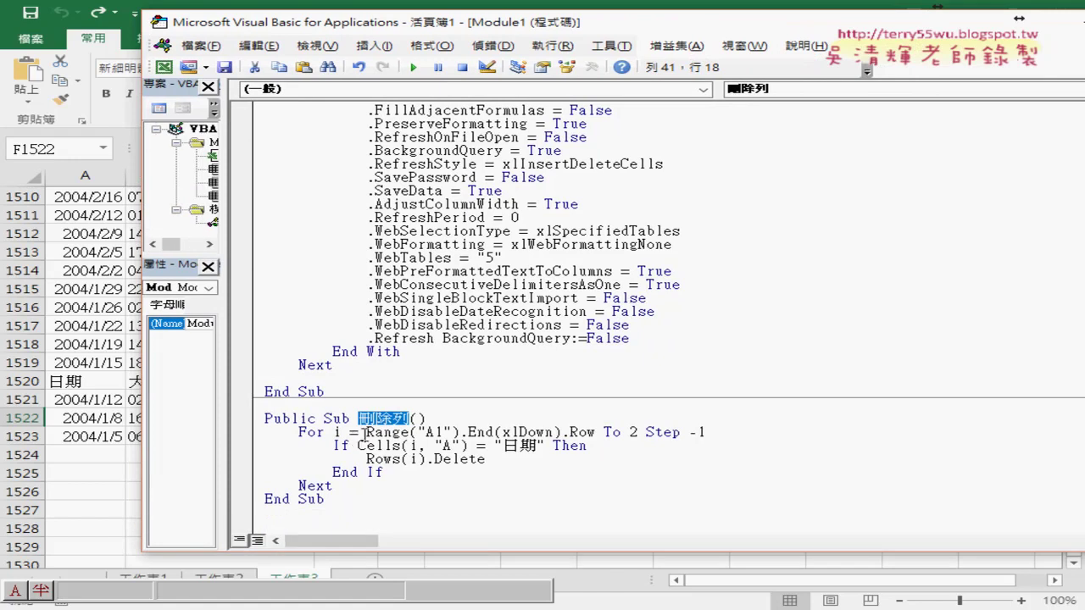
pyautogui.moveTo(364, 432); pyautogui.dragTo(596, 434)
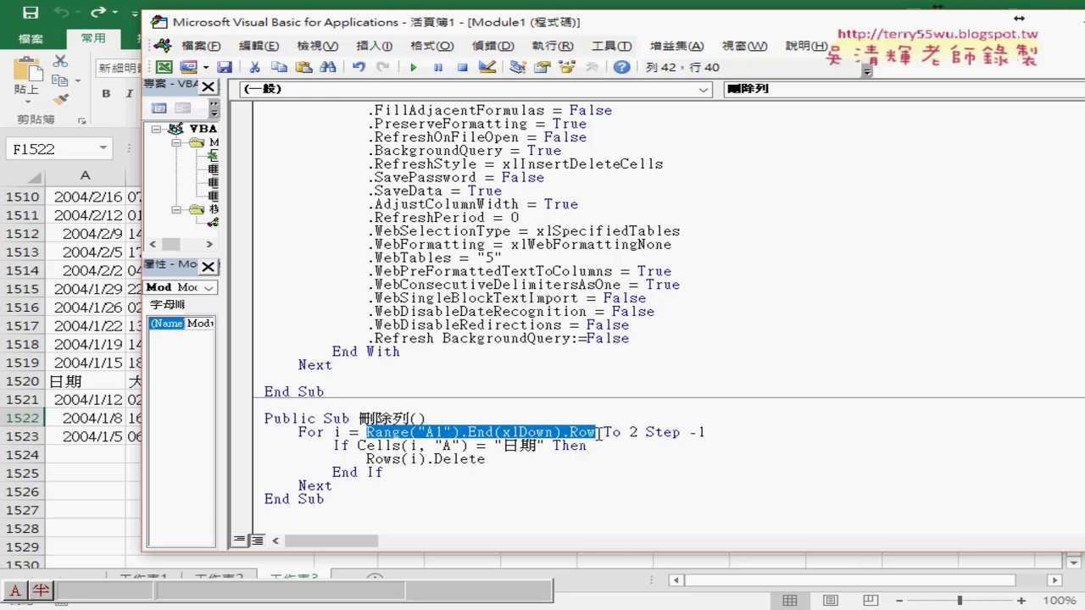
pyautogui.doubleClick(632, 432)
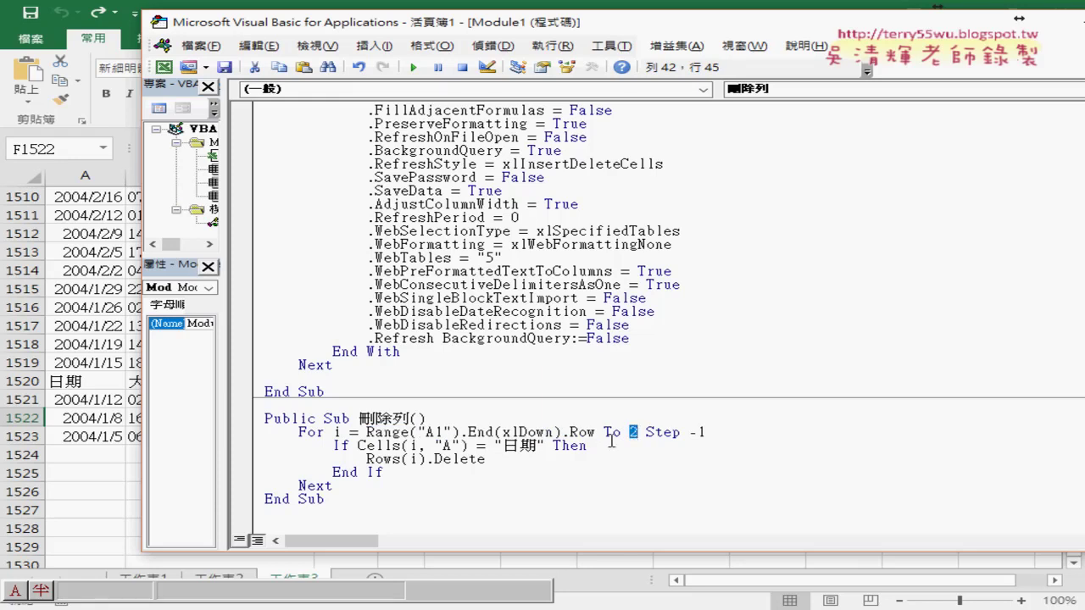
pyautogui.click(109, 433)
# Step: Return to A1, select header row 1, then bring the 刪除列 code back
pyautogui.hotkey('ctrl', 'Home')
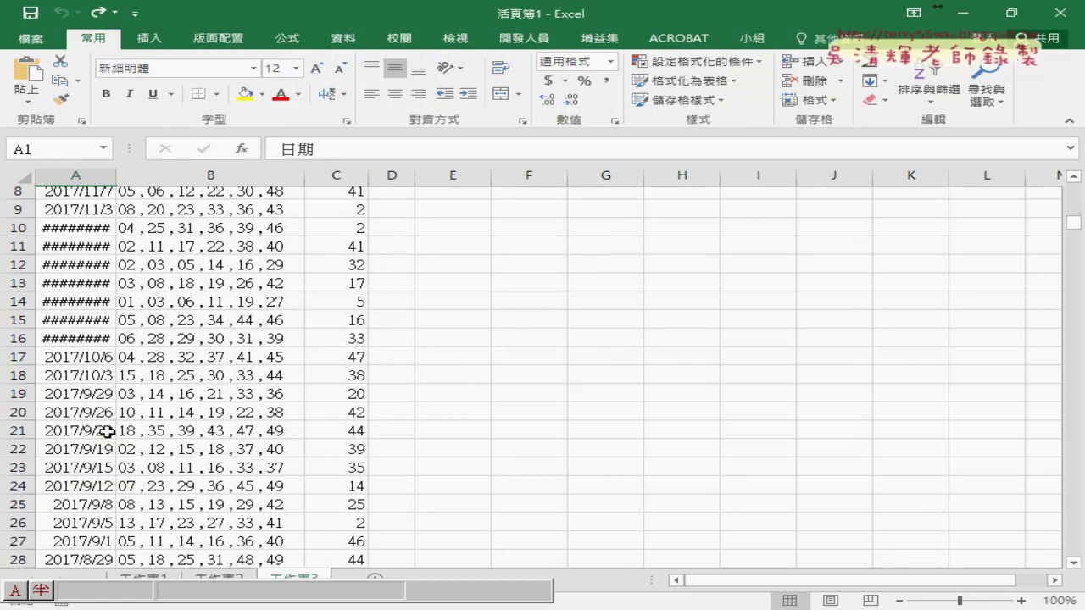
pyautogui.click(26, 197)
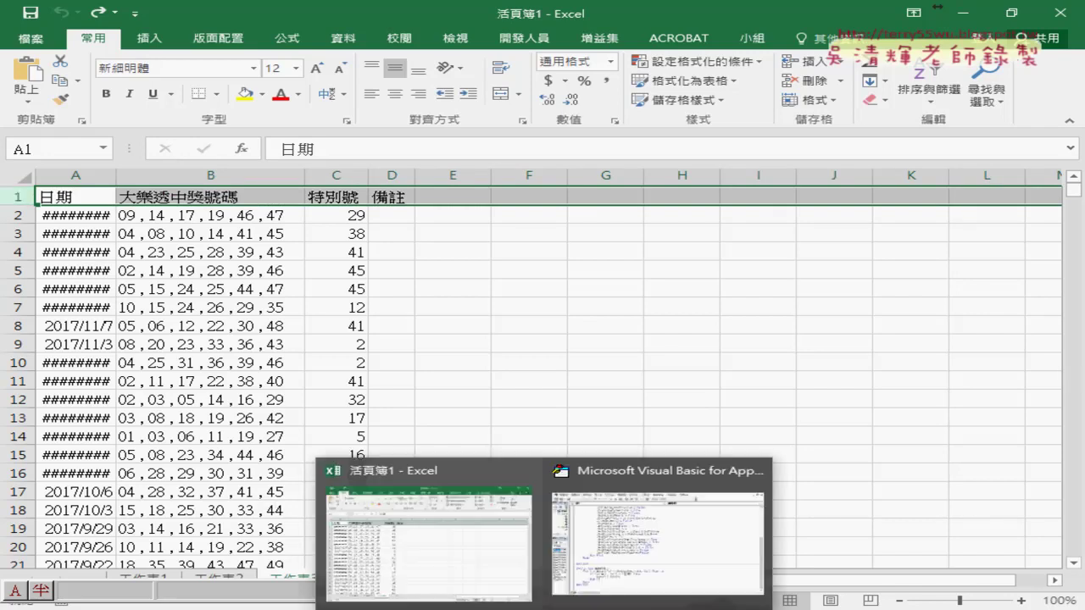
pyautogui.click(643, 555)
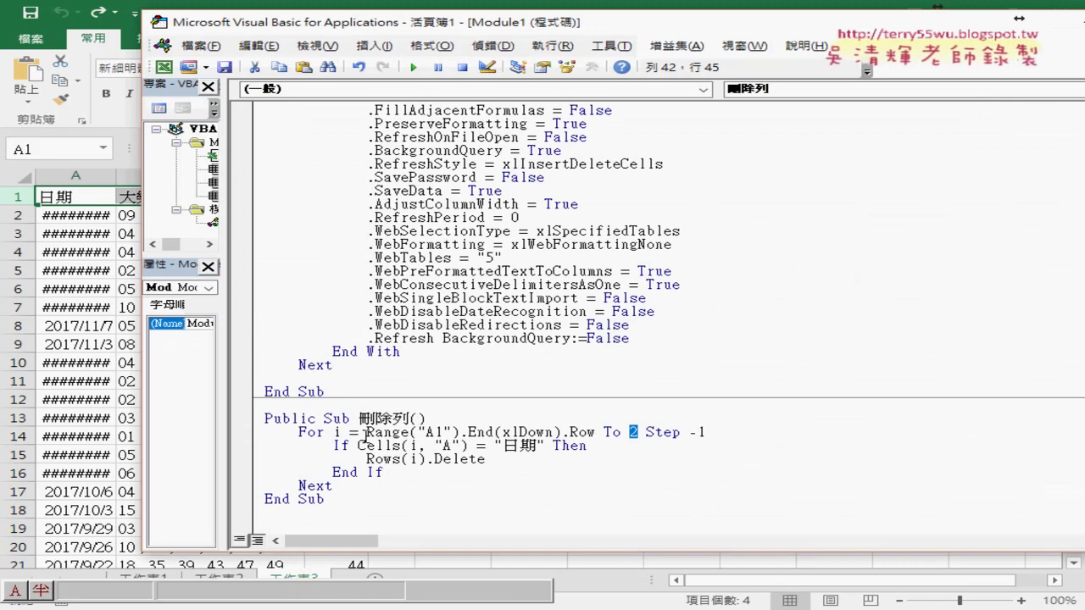
pyautogui.moveTo(368, 434); pyautogui.dragTo(708, 433)
pyautogui.click(636, 434)
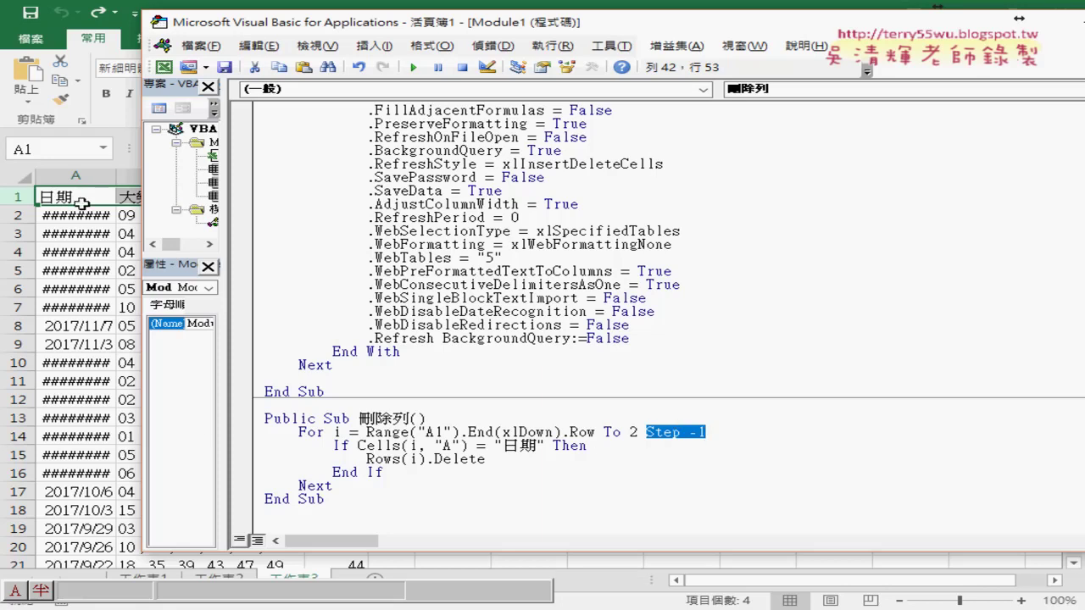
pyautogui.click(85, 485)
pyautogui.scroll(-6, 85, 474)
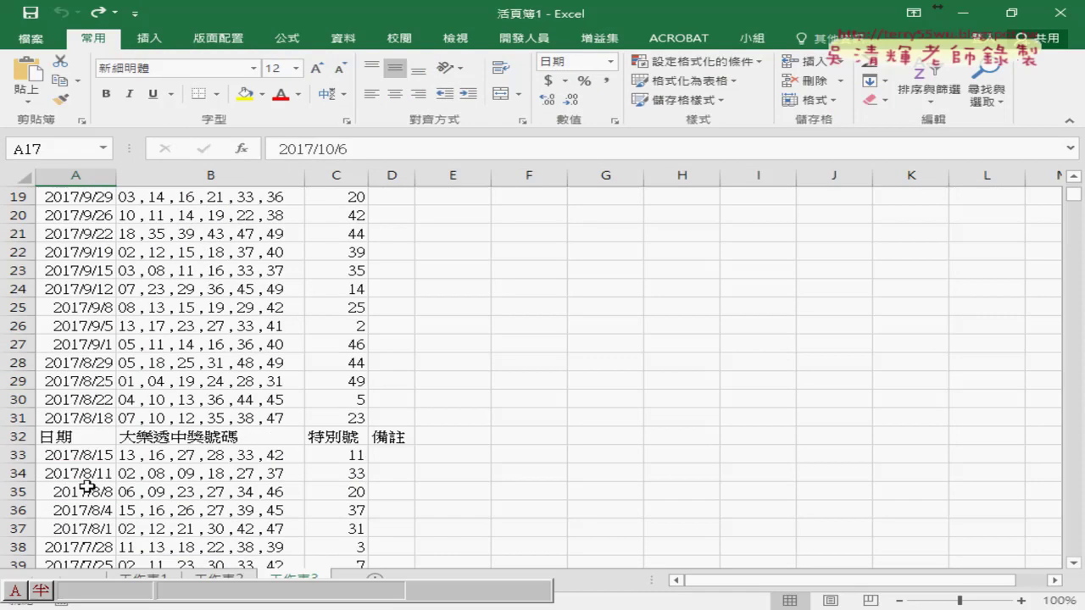
pyautogui.click(87, 436)
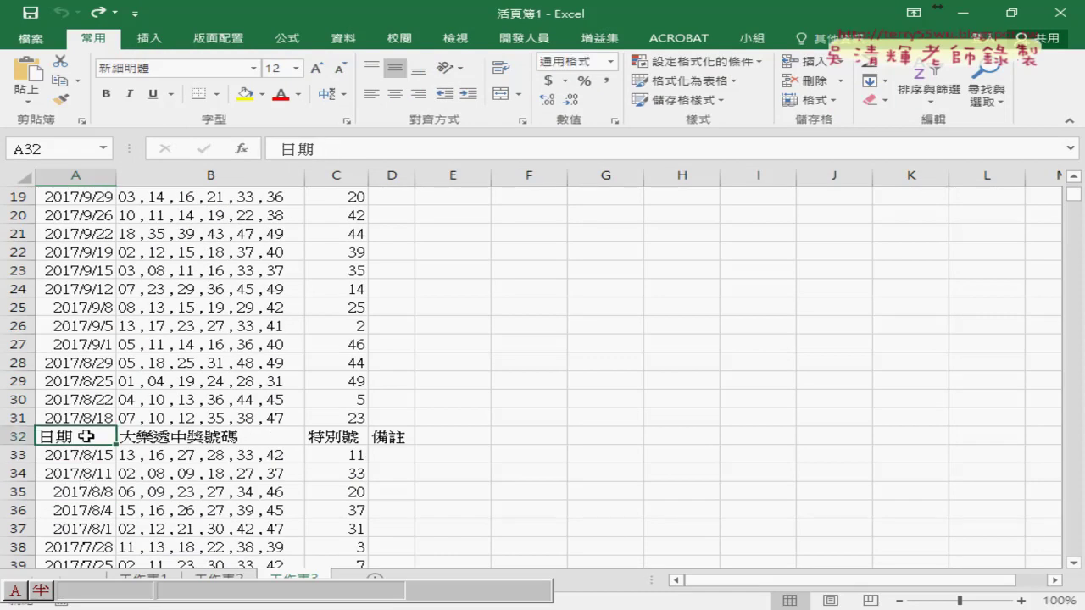
pyautogui.scroll(-7, 86, 436)
pyautogui.scroll(-4, 86, 436)
pyautogui.click(78, 401)
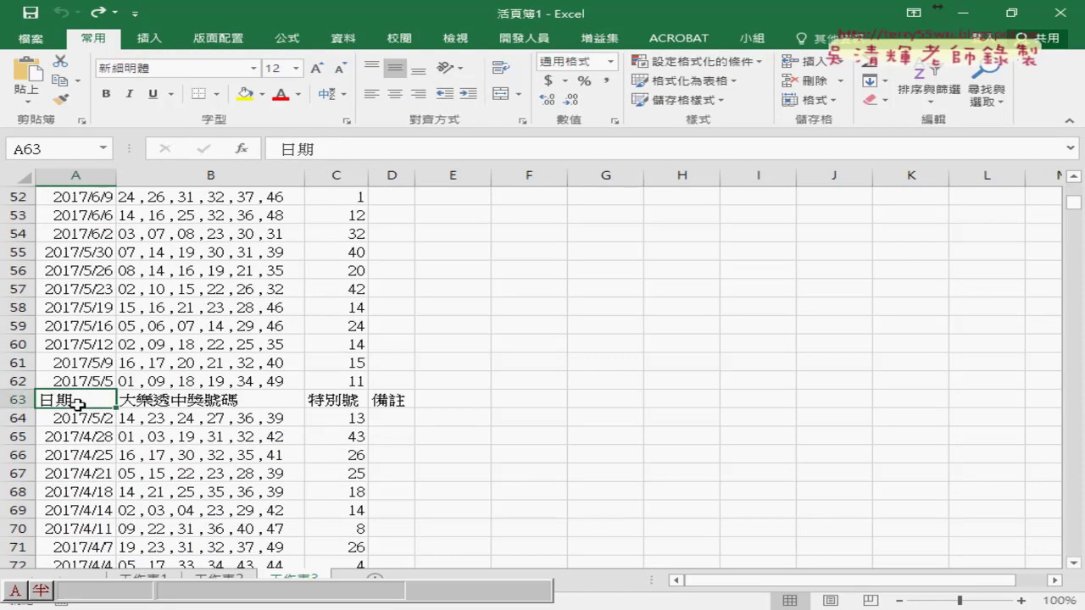
pyautogui.click(281, 150)
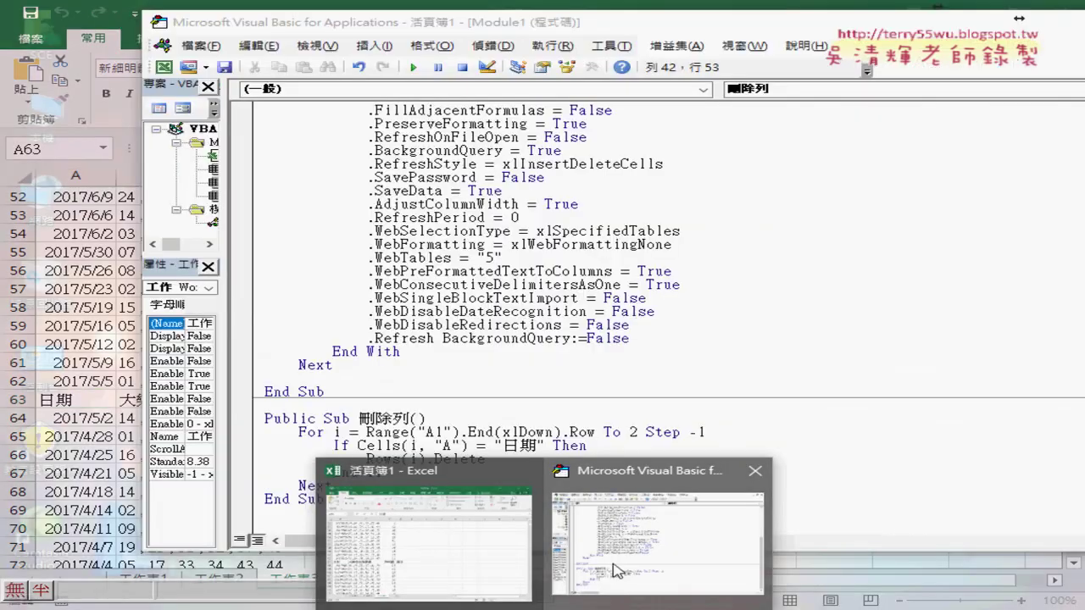
pyautogui.click(612, 563)
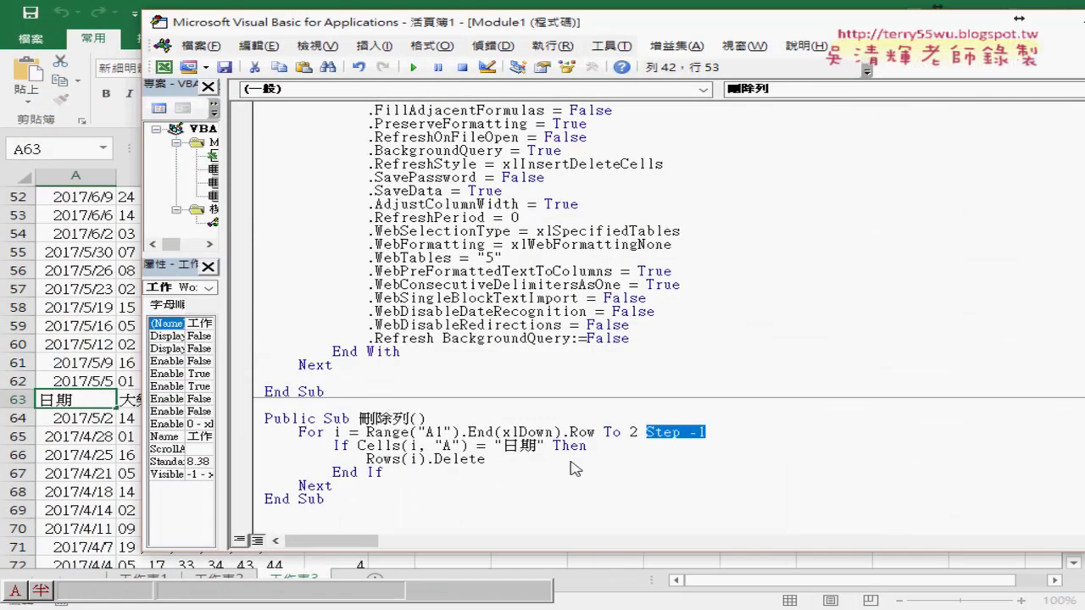
pyautogui.click(79, 323)
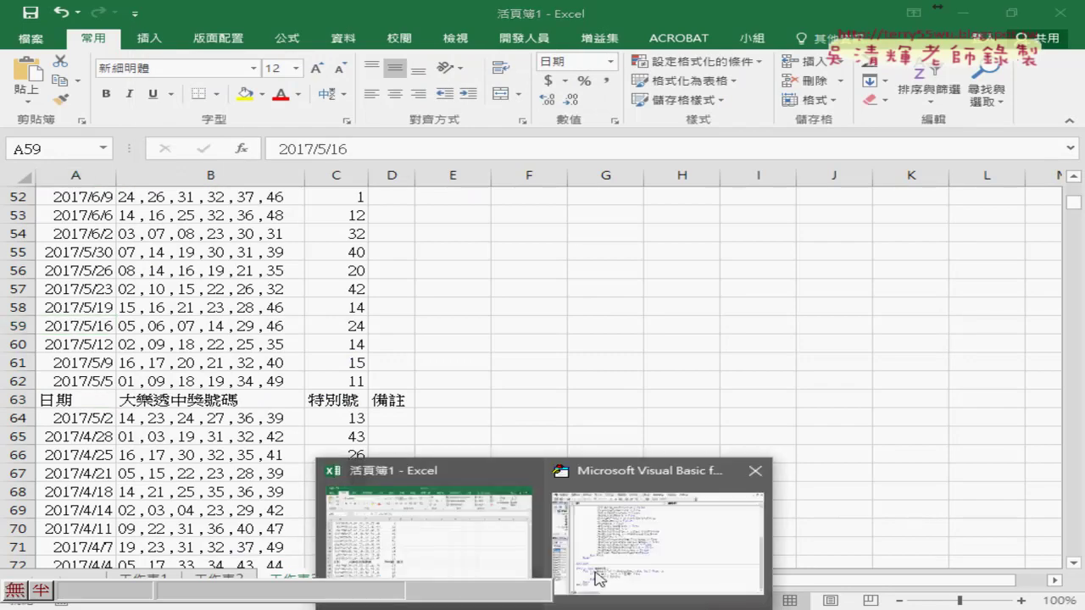
pyautogui.click(599, 560)
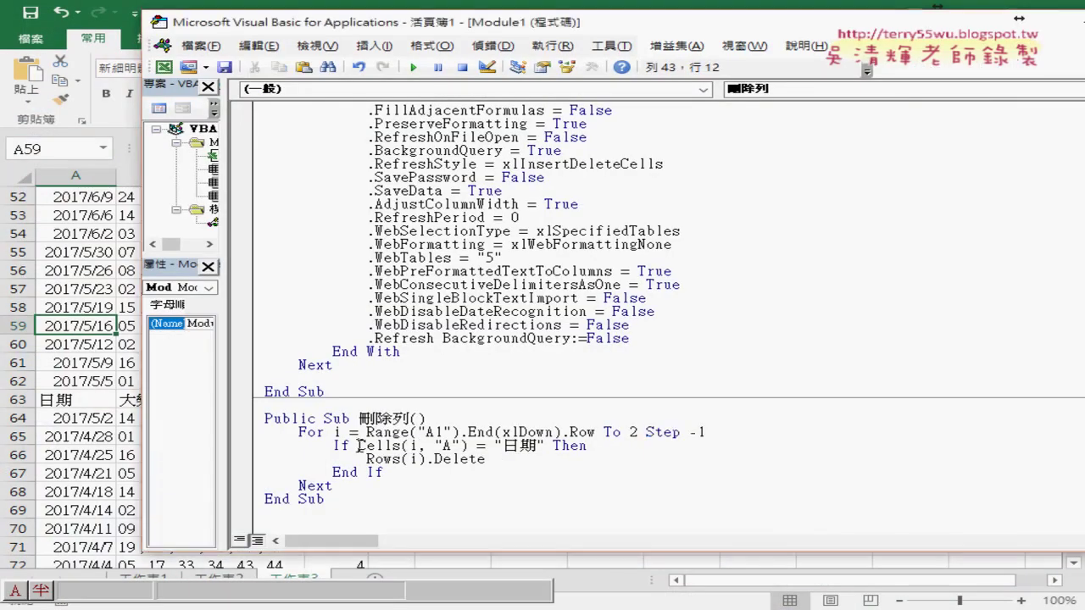
pyautogui.moveTo(358, 446); pyautogui.dragTo(471, 446)
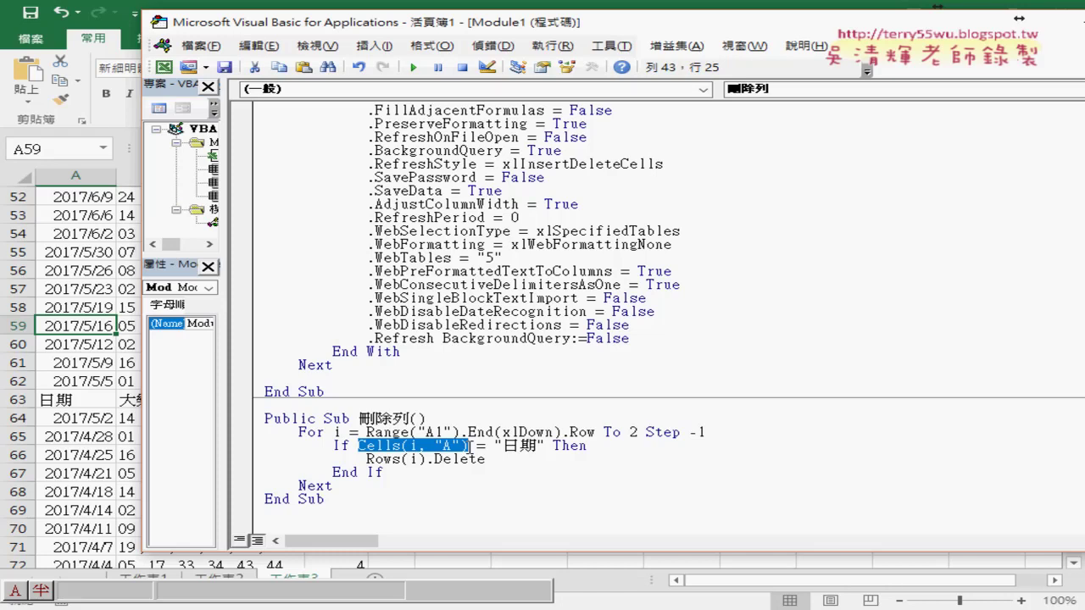
pyautogui.moveTo(494, 446); pyautogui.dragTo(545, 446)
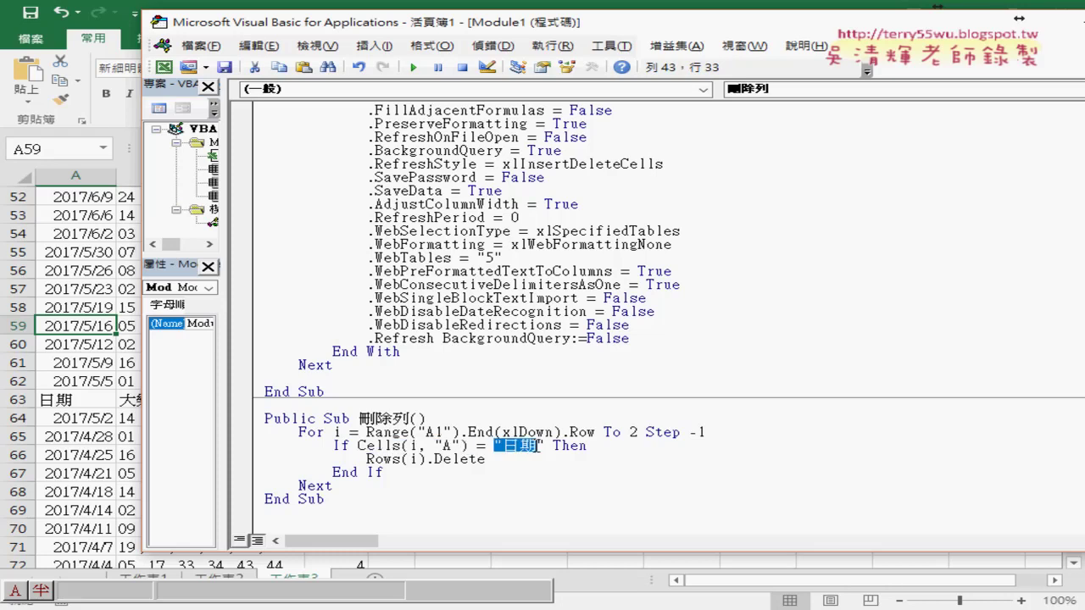
pyautogui.click(570, 447)
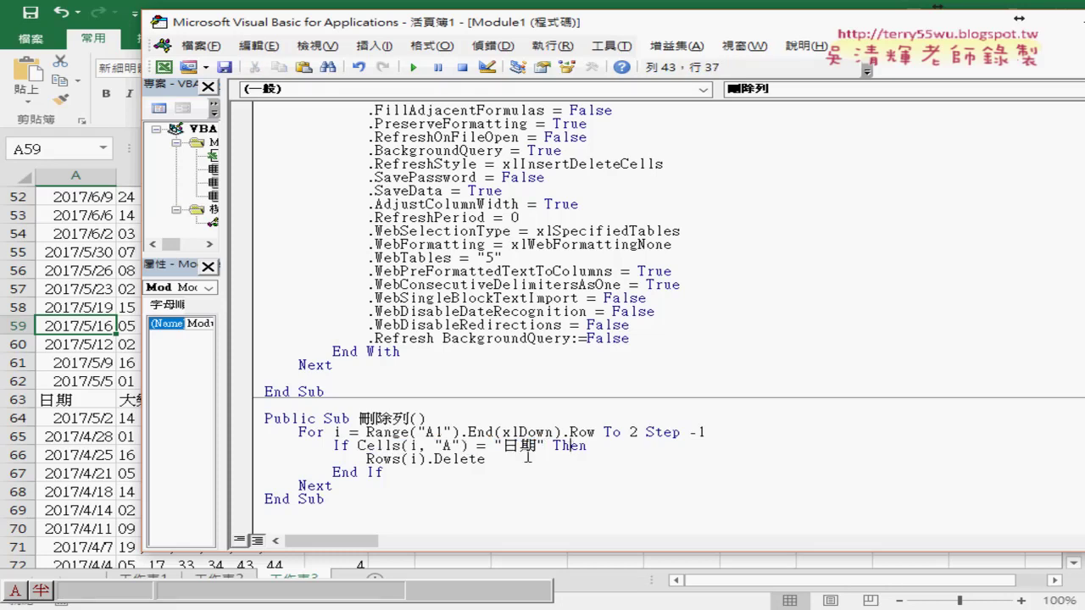
pyautogui.moveTo(485, 459); pyautogui.dragTo(254, 452)
pyautogui.click(367, 458)
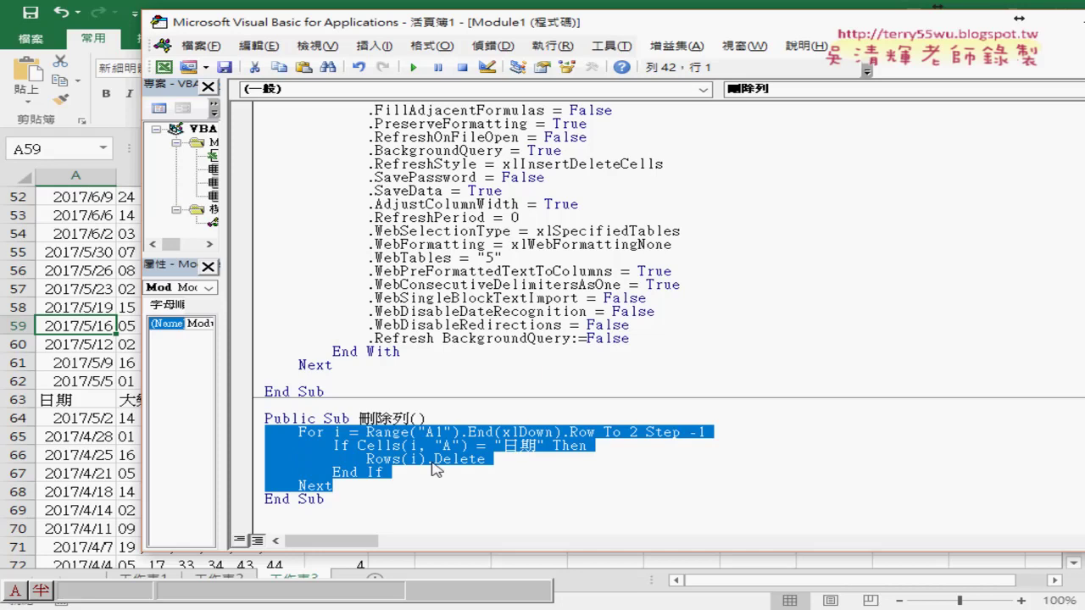
# Step: Set a breakpoint on Rows(i).Delete and run 刪除列 until it pauses at i = 1520
pyautogui.click(503, 460)
pyautogui.moveTo(366, 459); pyautogui.dragTo(493, 462)
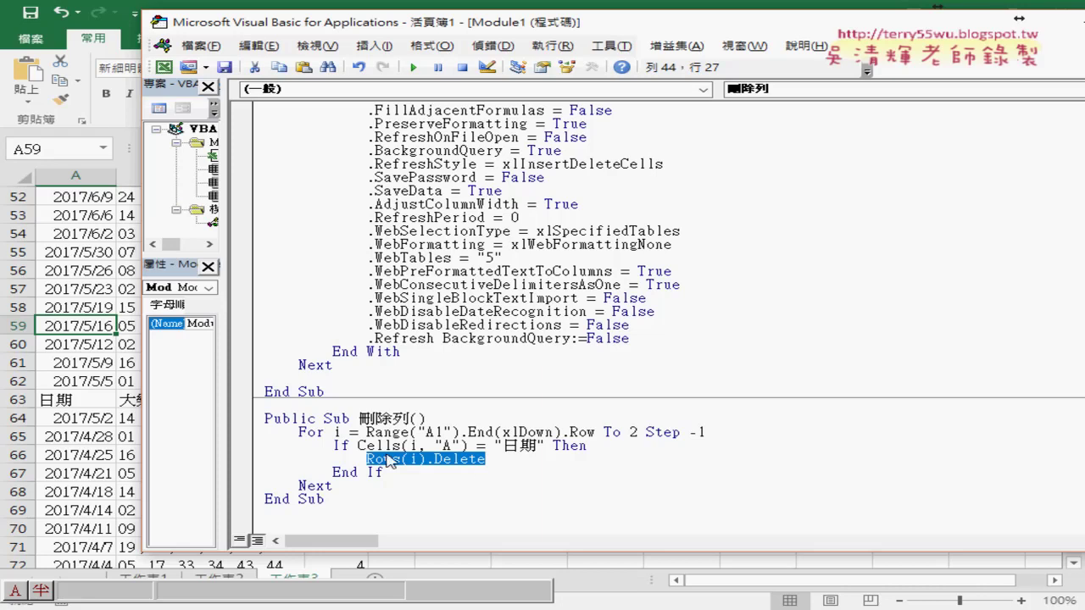
pyautogui.click(245, 460)
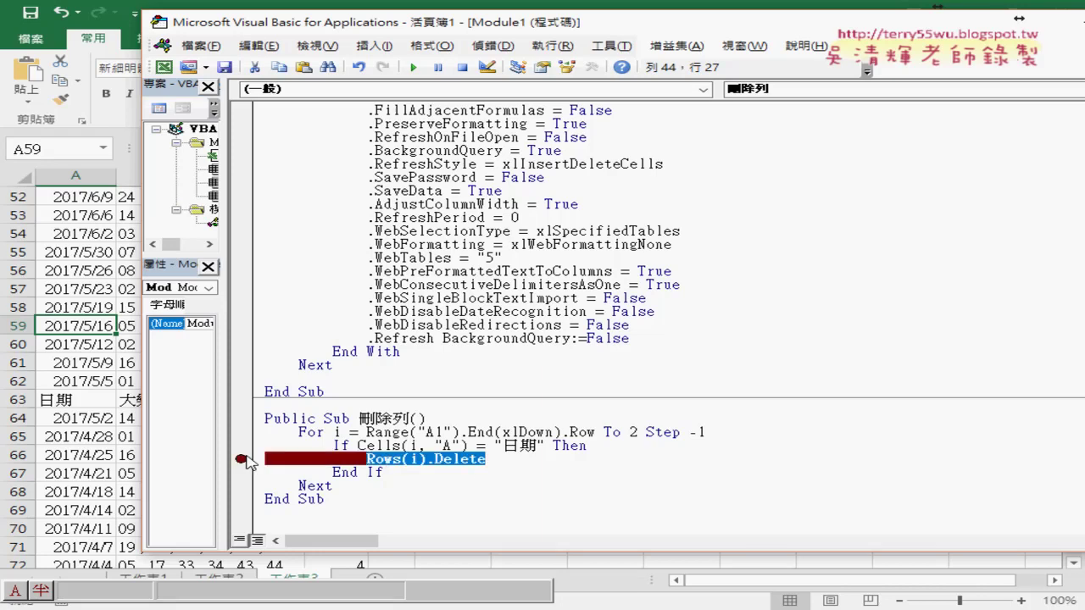
pyautogui.click(410, 68)
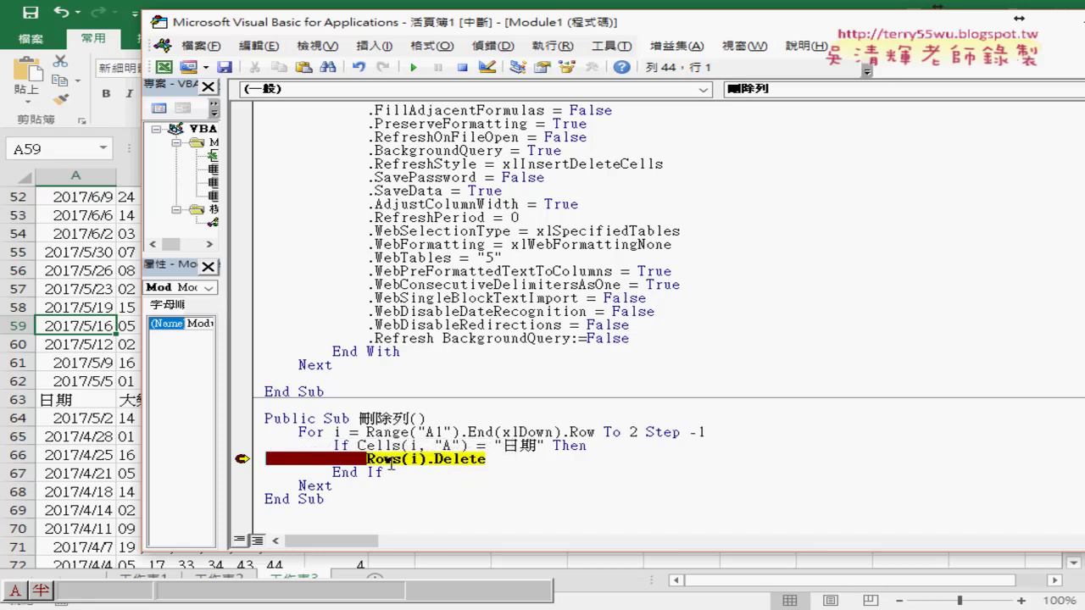
pyautogui.moveTo(390, 460)
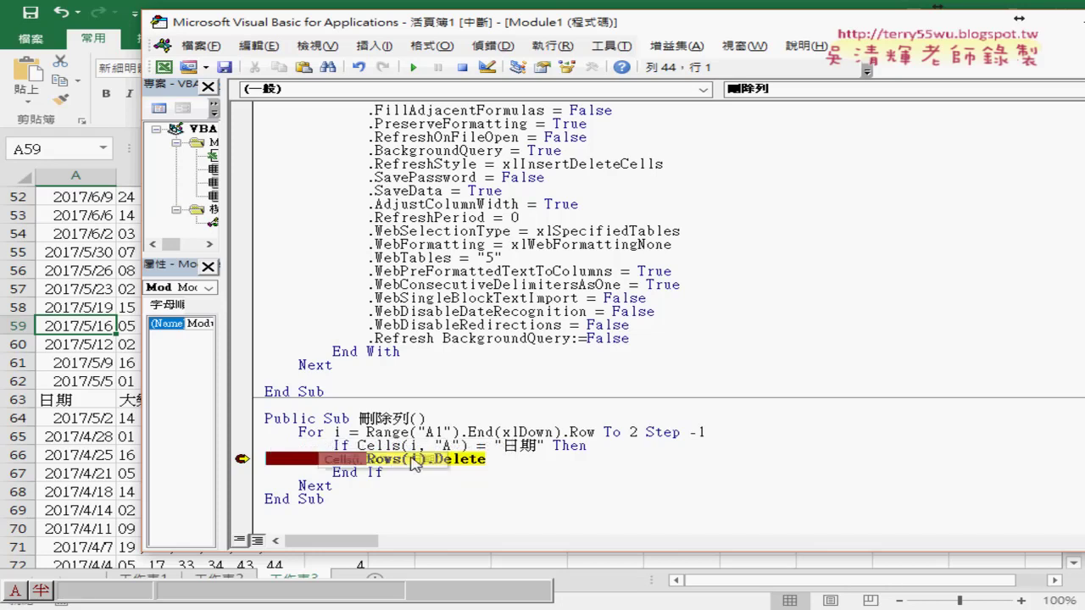
pyautogui.click(99, 460)
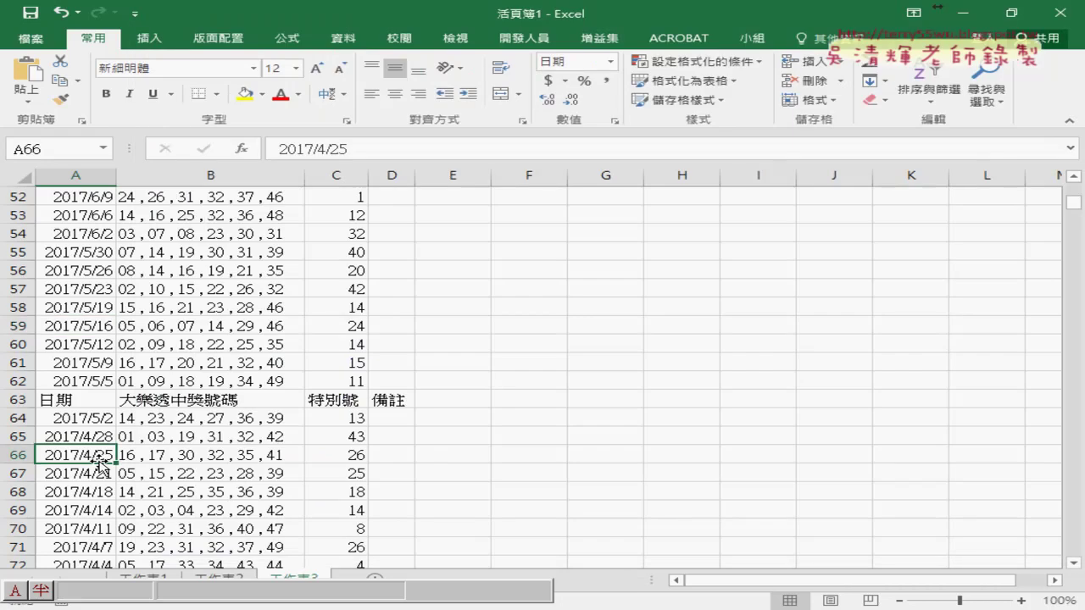
# Step: Jump to the data's end at A1523 to view the 日期 header in row 1520, then return to the paused macro
pyautogui.hotkey('ctrl', 'Down')
pyautogui.scroll(-2, 105, 459)
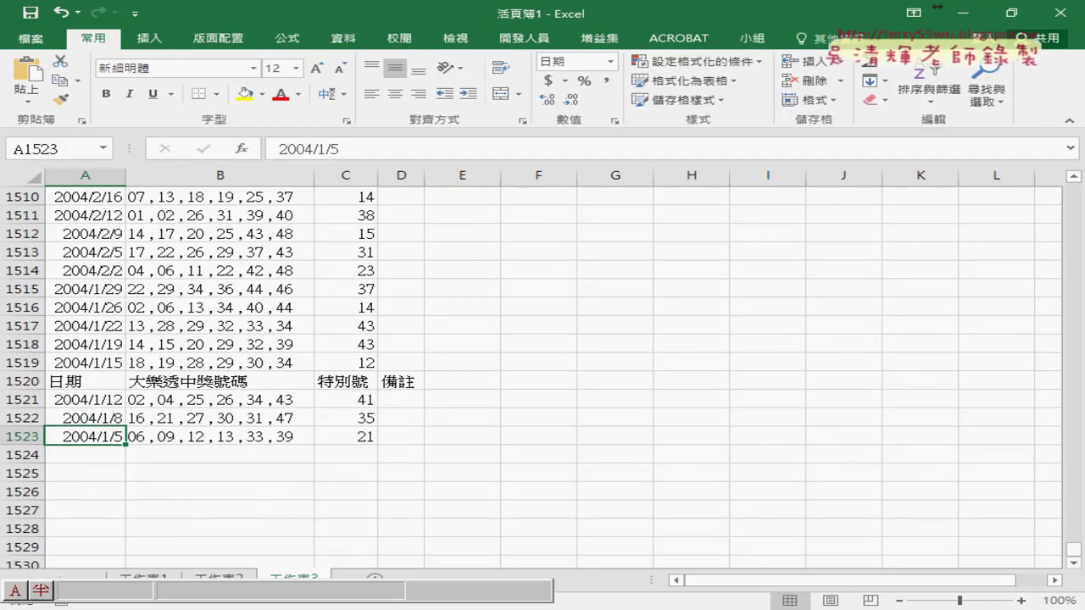
pyautogui.click(618, 564)
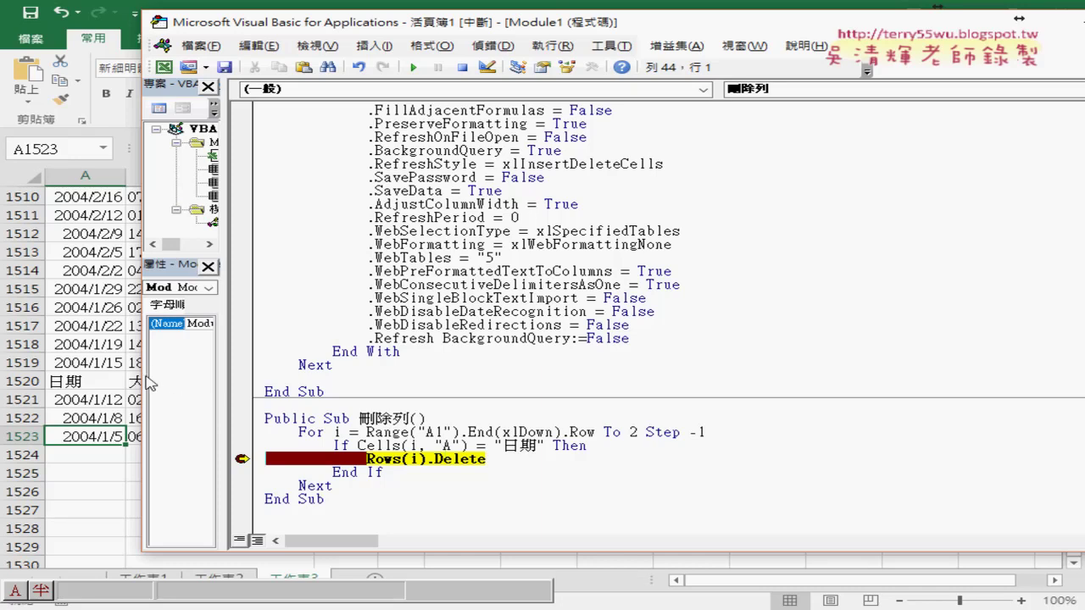
pyautogui.moveTo(146, 384); pyautogui.dragTo(339, 393)
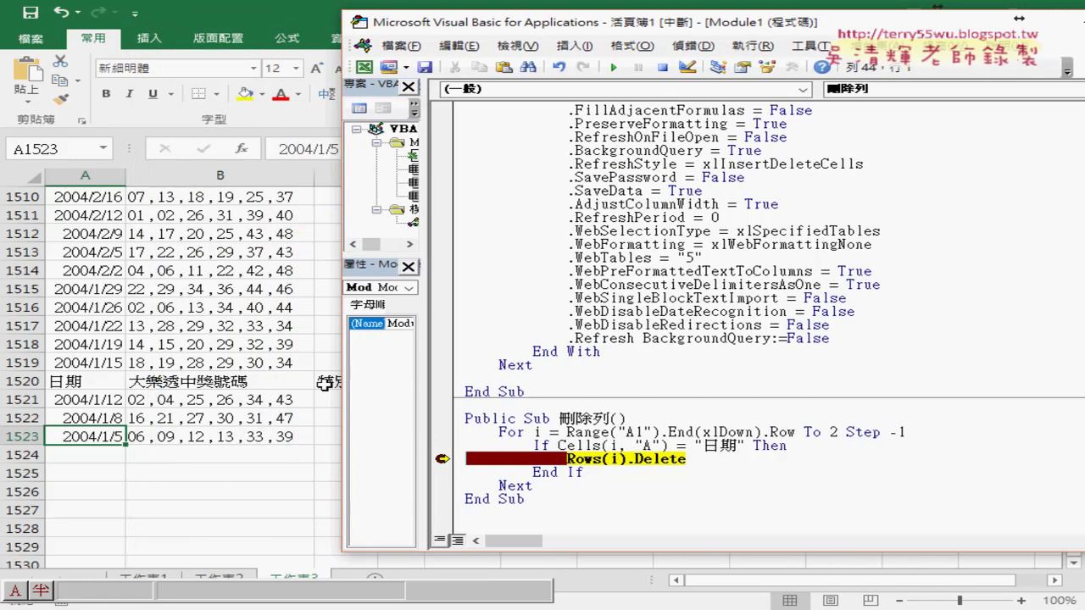
# Step: Step over Rows(i).Delete to remove the row 1520 header, then continue to the row 1489 breakpoint
pyautogui.click(534, 446)
pyautogui.press('F8')
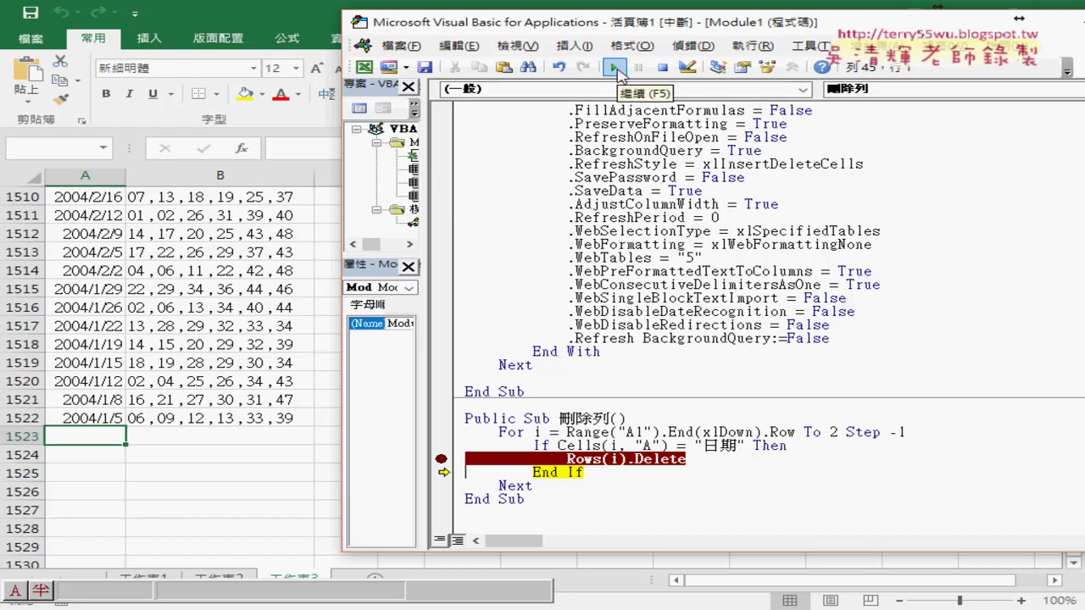
pyautogui.click(614, 68)
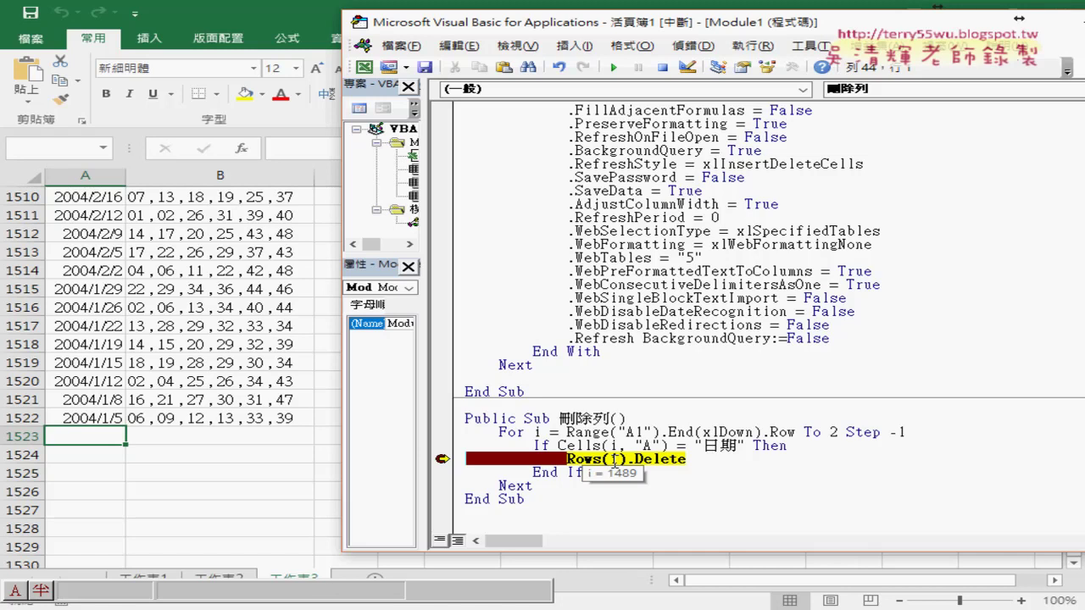
pyautogui.click(92, 400)
# Step: Scroll up to check the repeated 日期 header at A1489, then go back to the paused VBA editor
pyautogui.scroll(3, 90, 399)
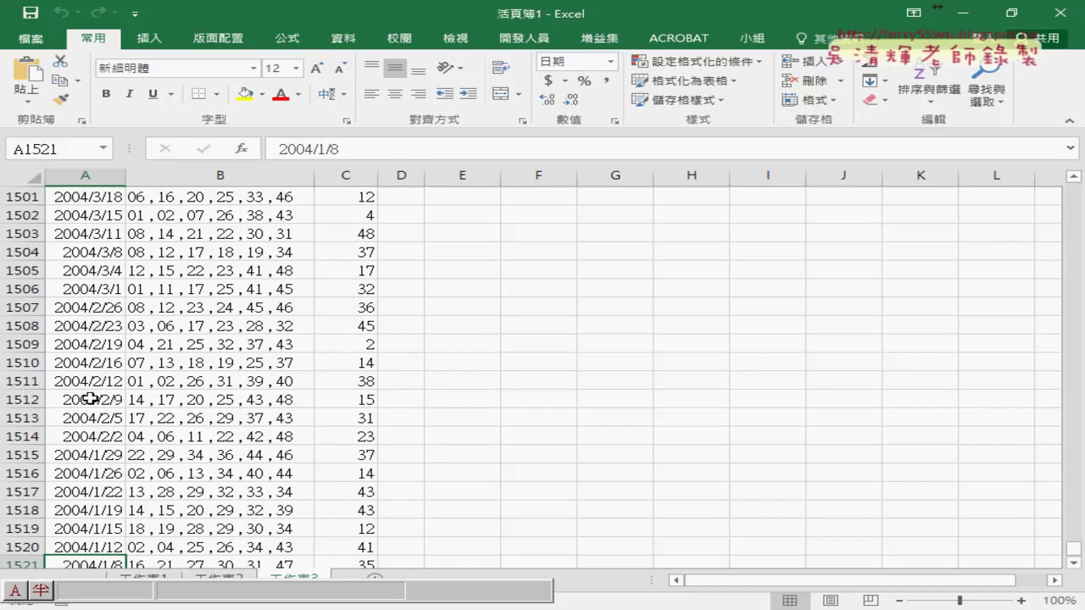
pyautogui.scroll(6, 90, 398)
pyautogui.click(109, 312)
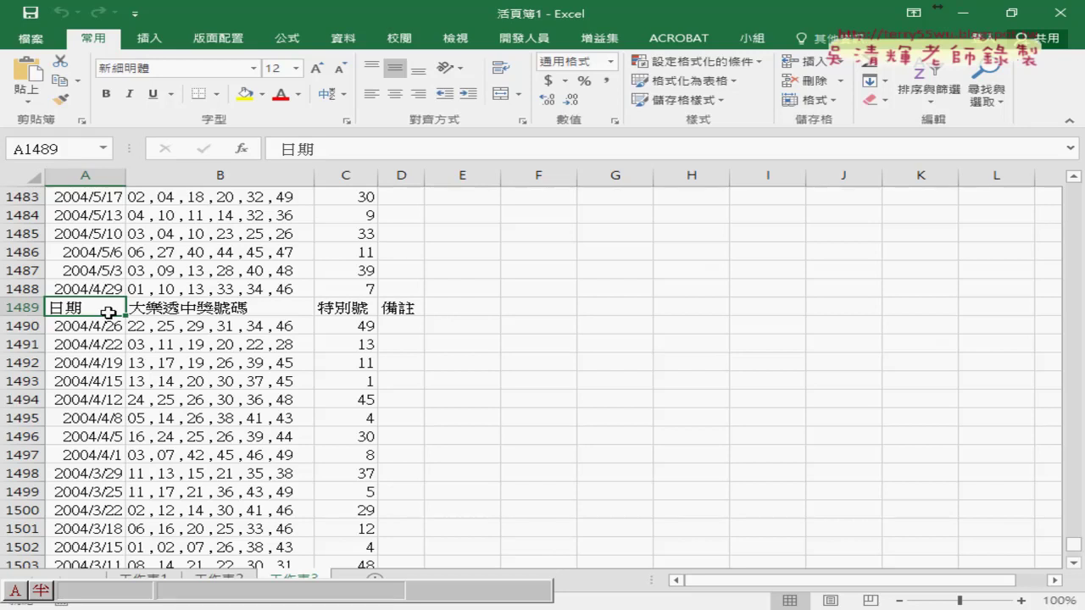
pyautogui.click(547, 609)
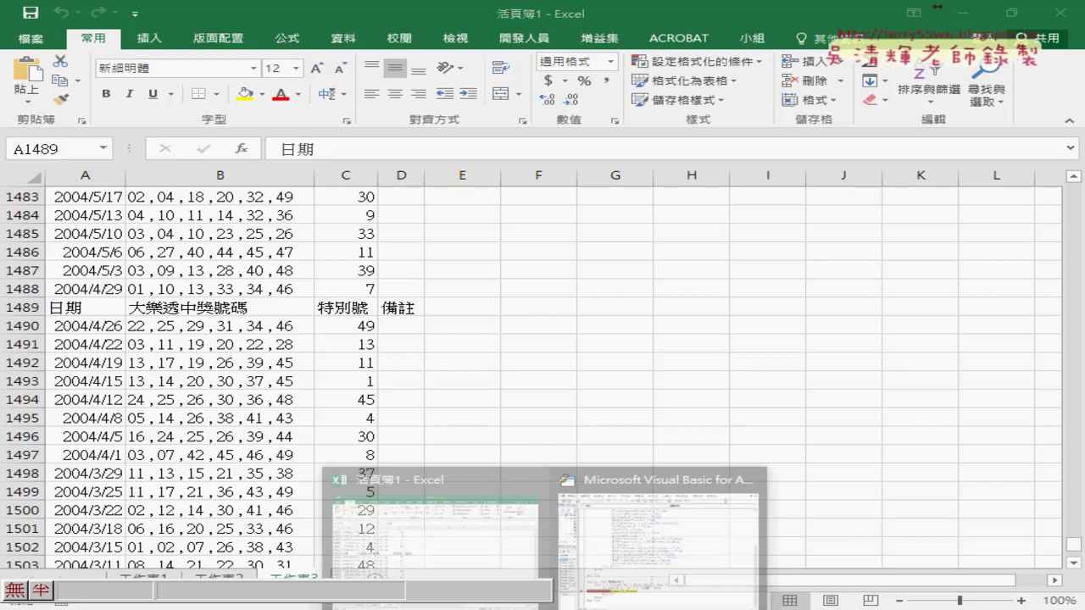
pyautogui.click(617, 525)
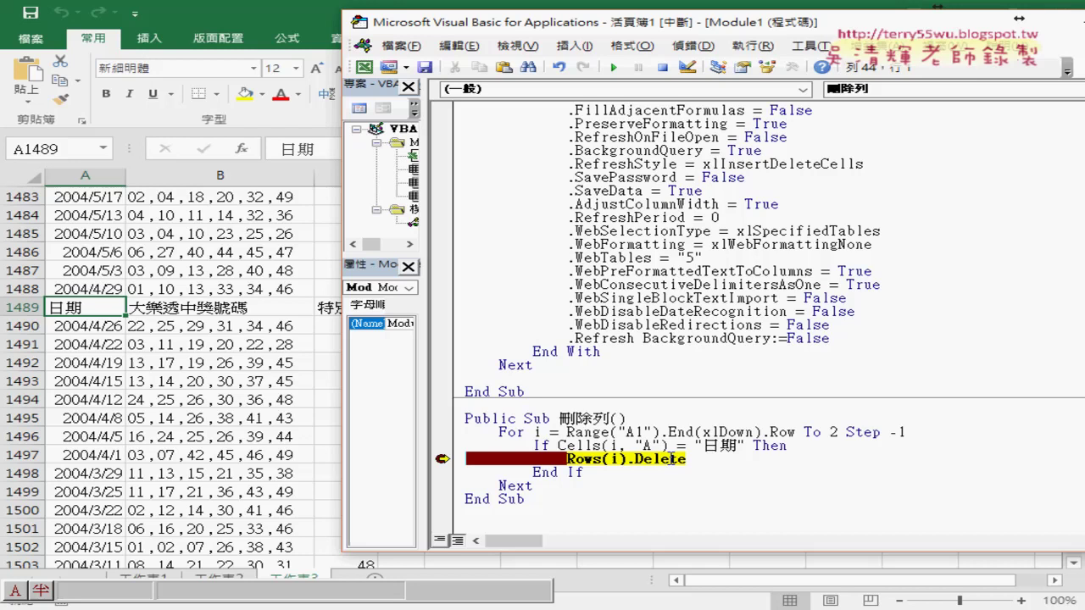
# Step: Delete row 1489, clear the breakpoint, and run 刪除列 to completion, then inspect the sheet
pyautogui.press('F8')
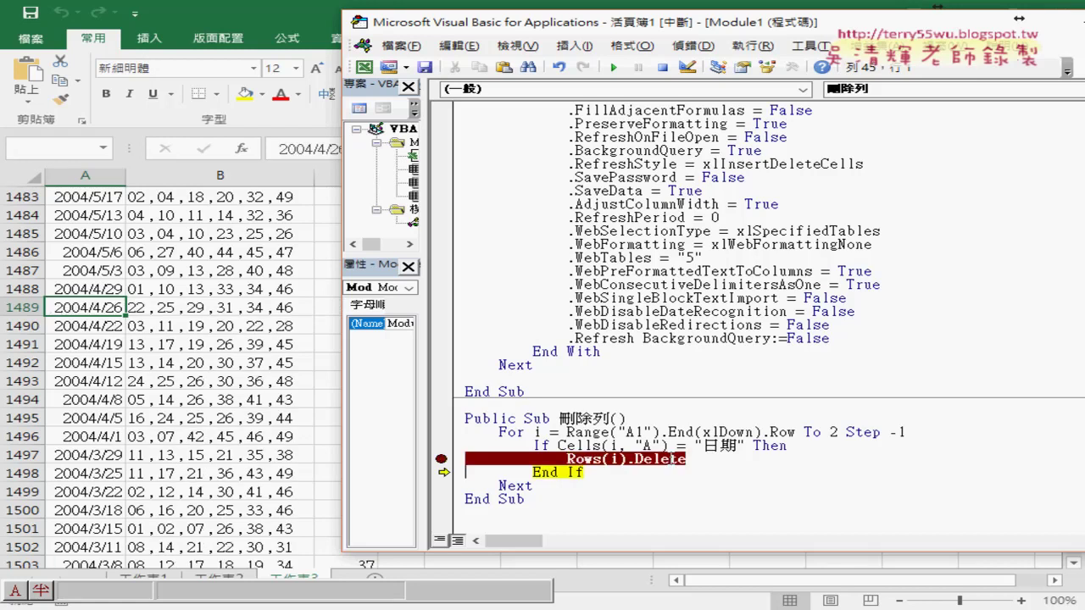
pyautogui.click(441, 459)
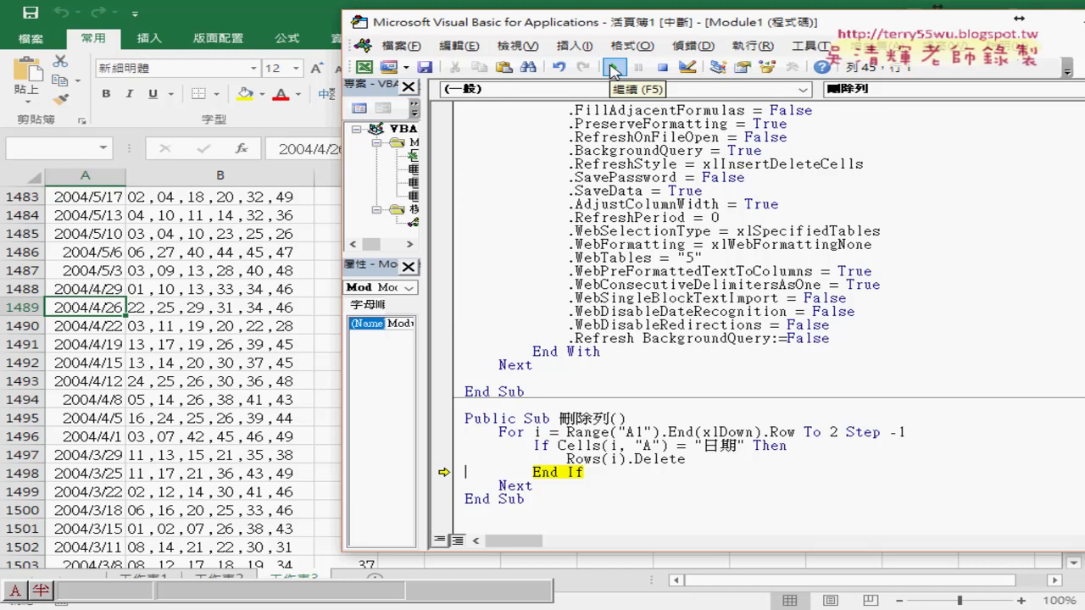
pyautogui.click(614, 71)
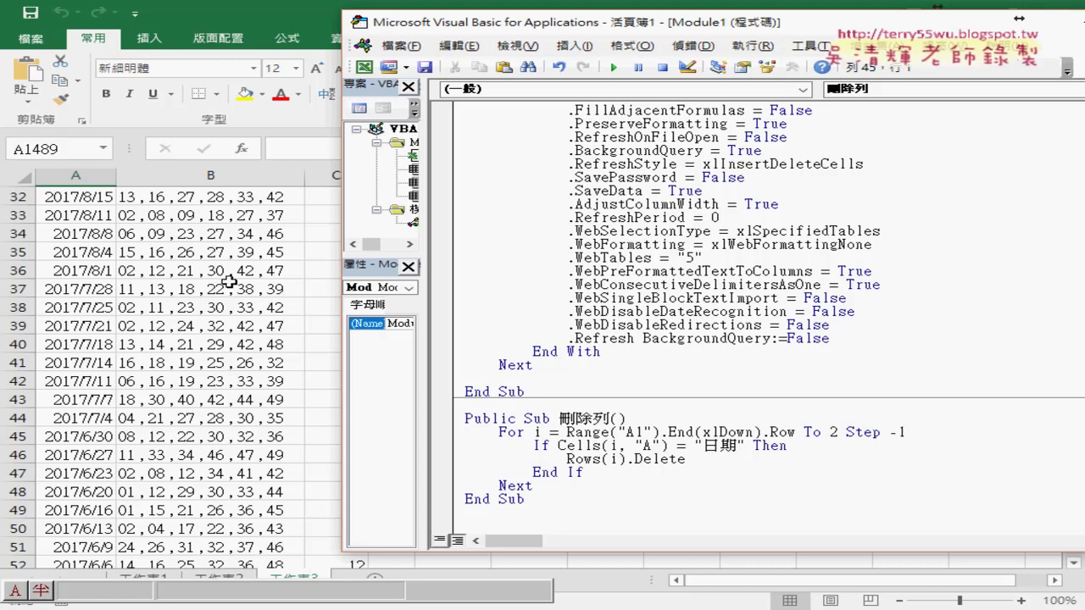
pyautogui.click(100, 309)
pyautogui.scroll(1, 100, 309)
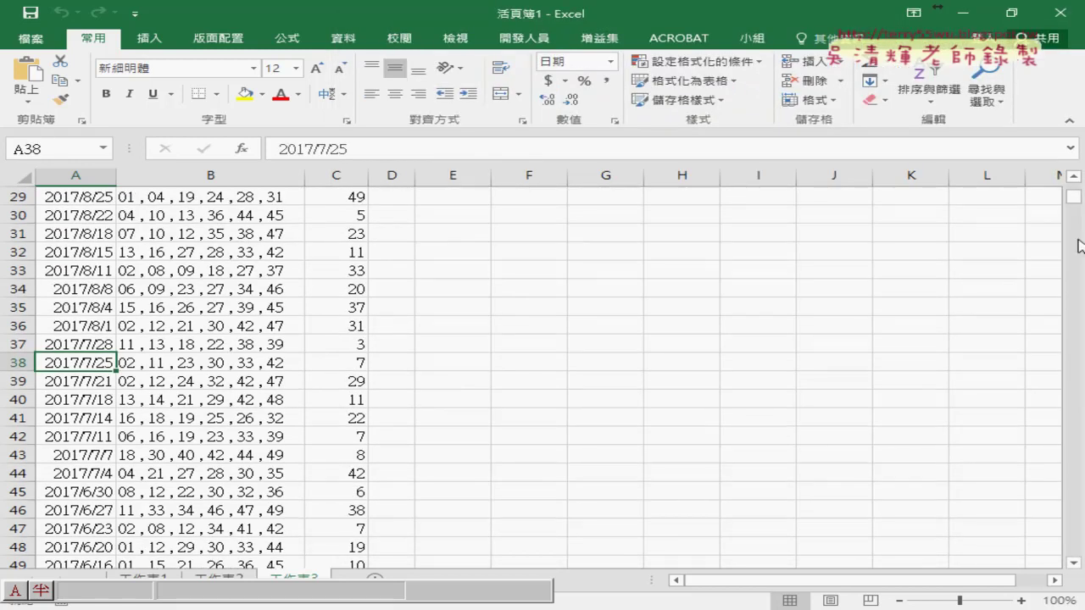
pyautogui.moveTo(1075, 200)
pyautogui.mouseDown()
pyautogui.moveTo(1076, 552)
pyautogui.moveTo(1075, 188)
pyautogui.moveTo(1057, 175)
pyautogui.mouseUp()
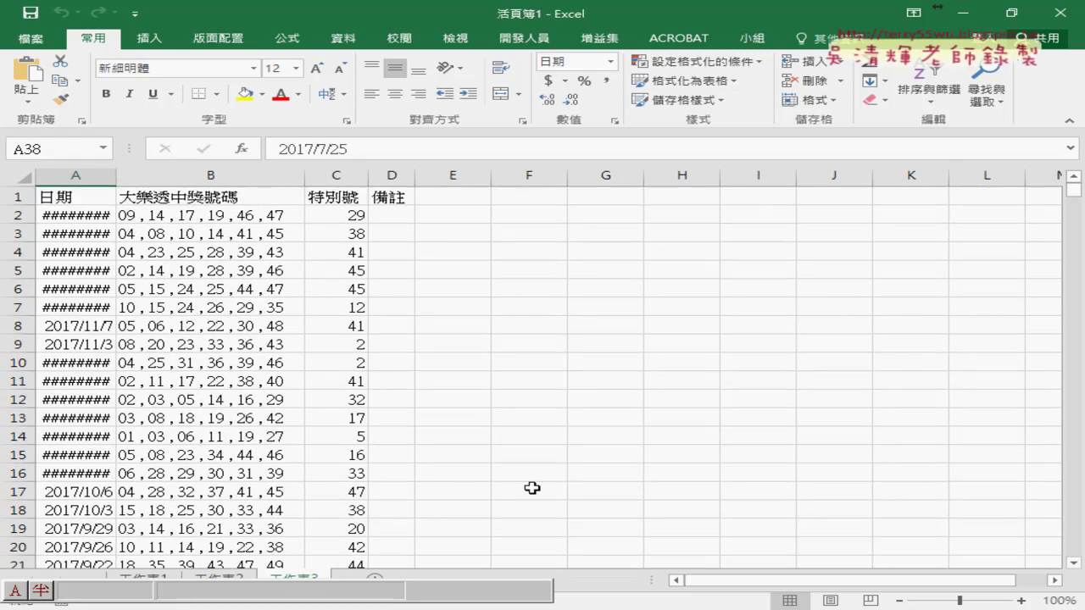
# Step: Insert a 'call 刪除列' line after the download loop's Next in 大樂透下載
pyautogui.click(612, 551)
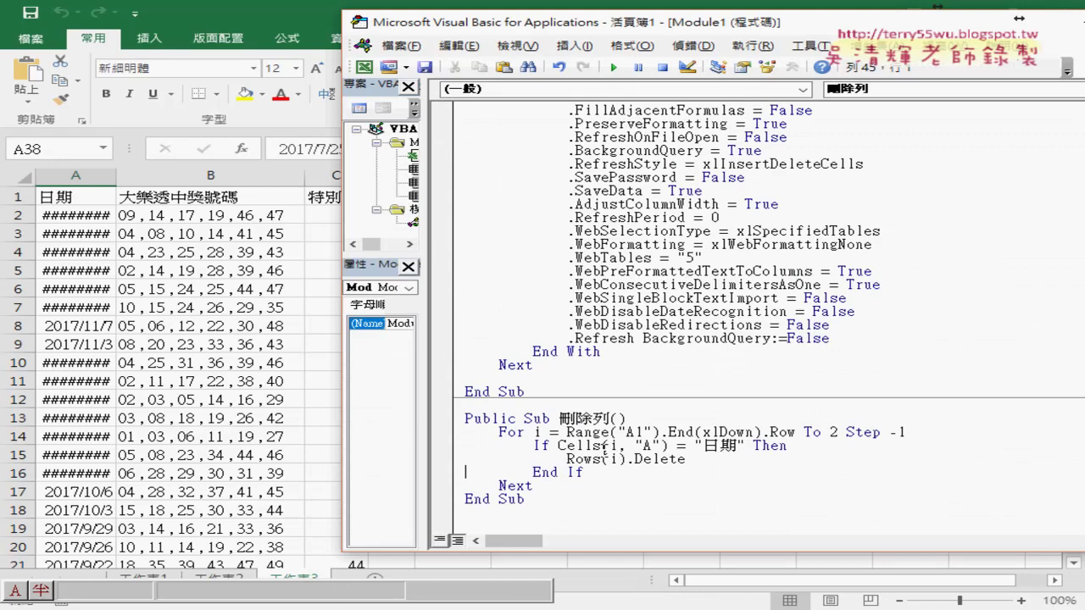
pyautogui.moveTo(560, 418); pyautogui.dragTo(612, 419)
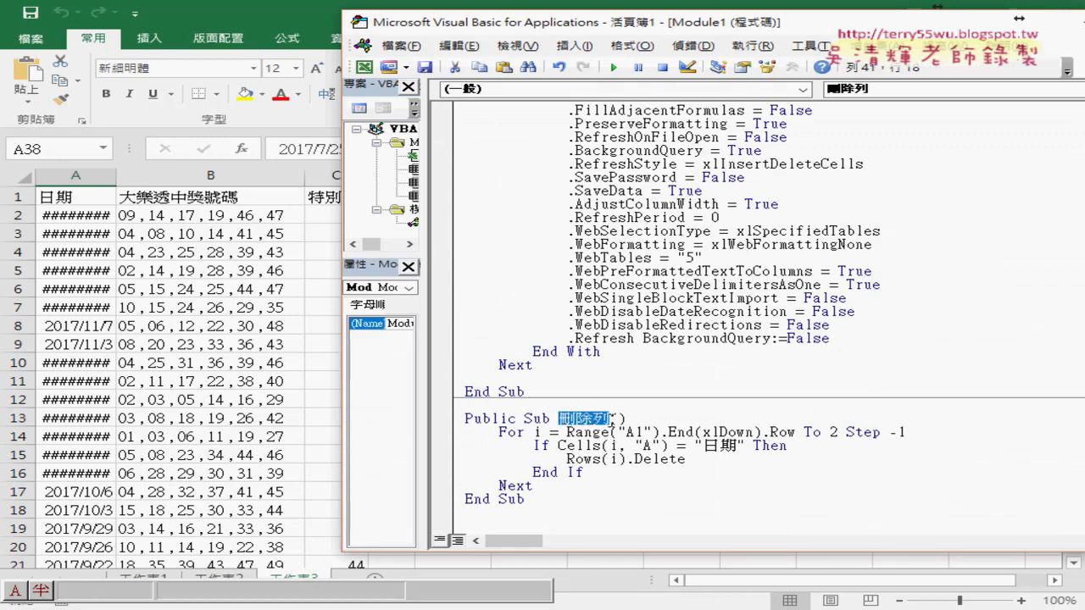
pyautogui.click(565, 366)
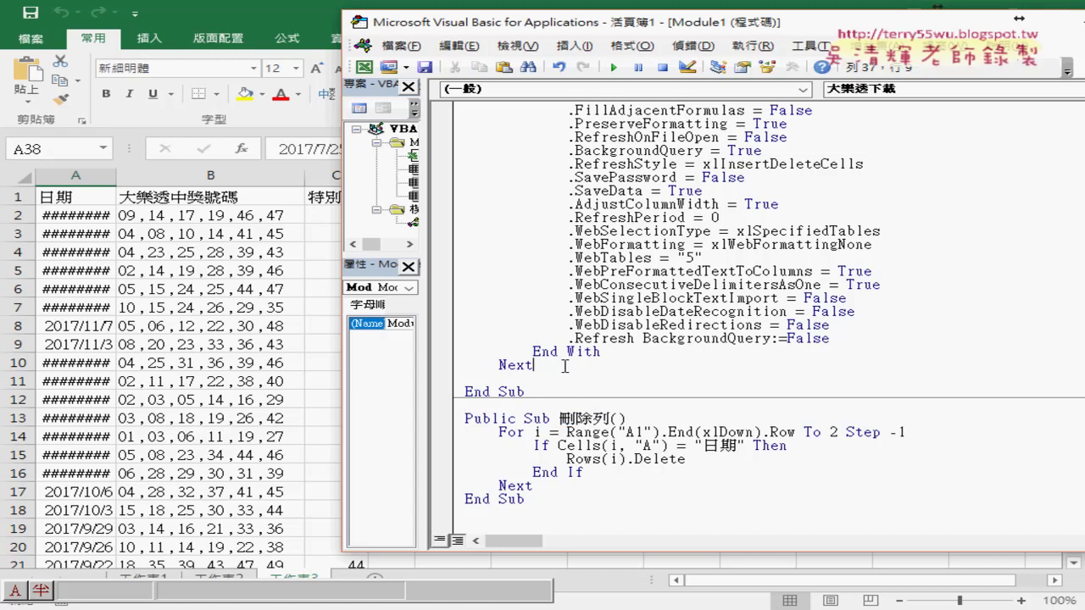
pyautogui.press('Return')
pyautogui.press('Return')
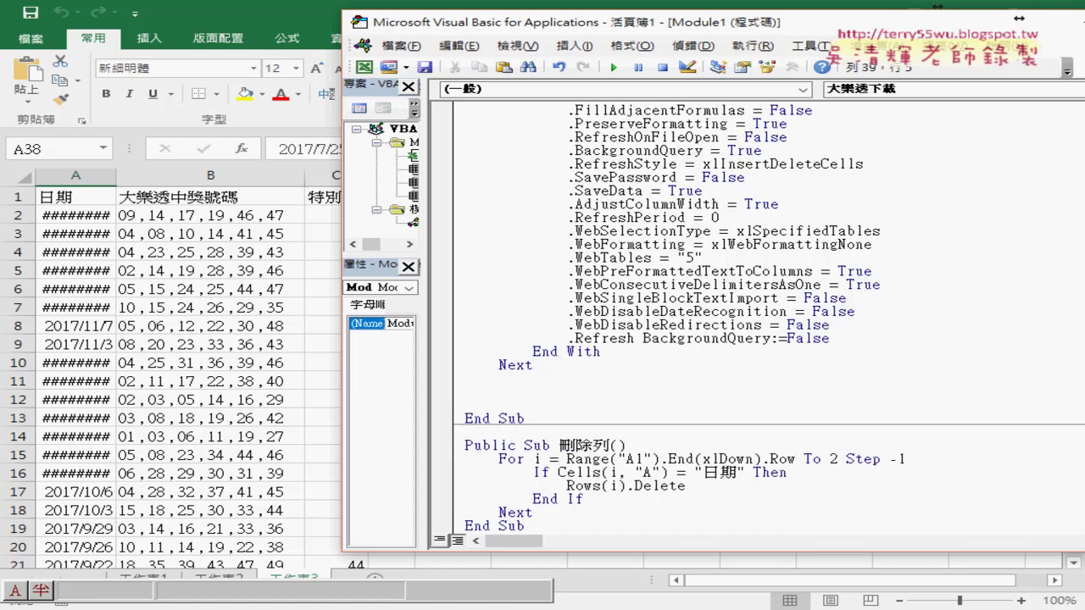
pyautogui.write('call ')
pyautogui.write('刪除列')
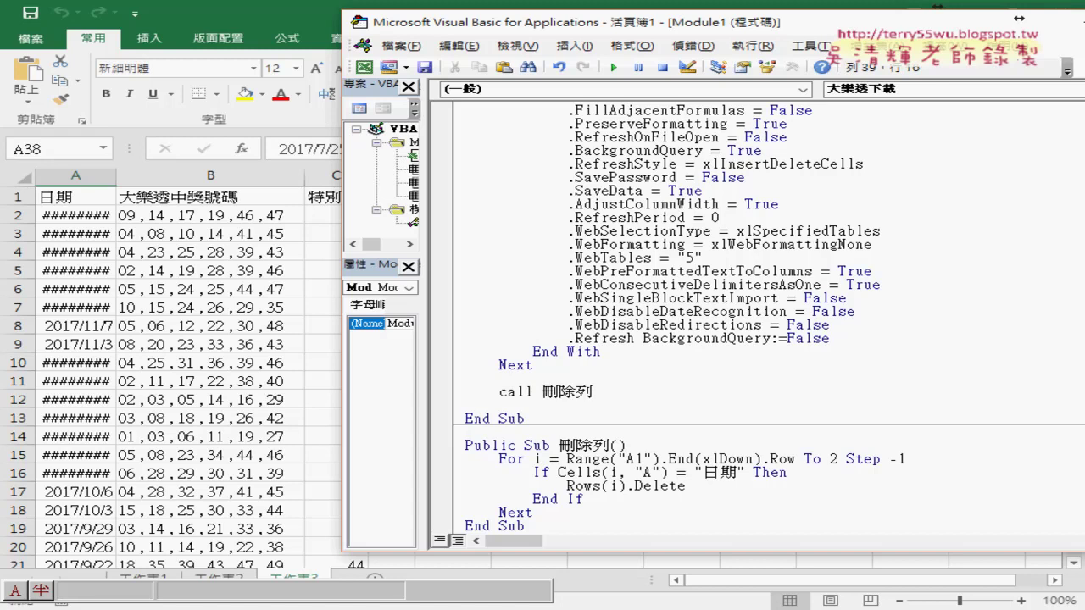
pyautogui.click(582, 299)
pyautogui.moveTo(597, 393); pyautogui.dragTo(499, 393)
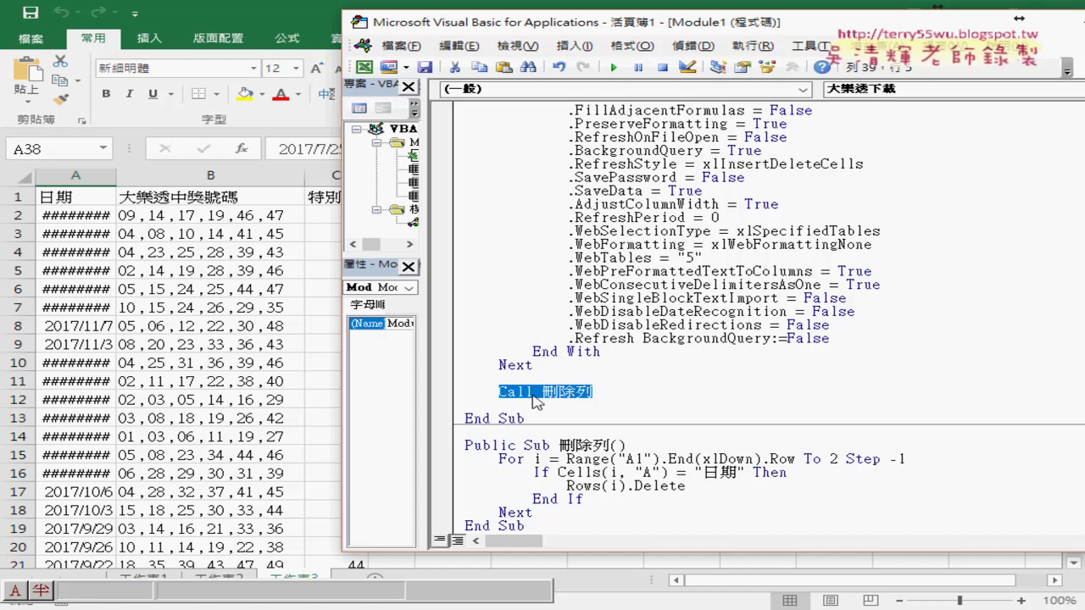
# Step: Review the 刪除列 procedure's loop body, then return to the worksheet
pyautogui.click(574, 459)
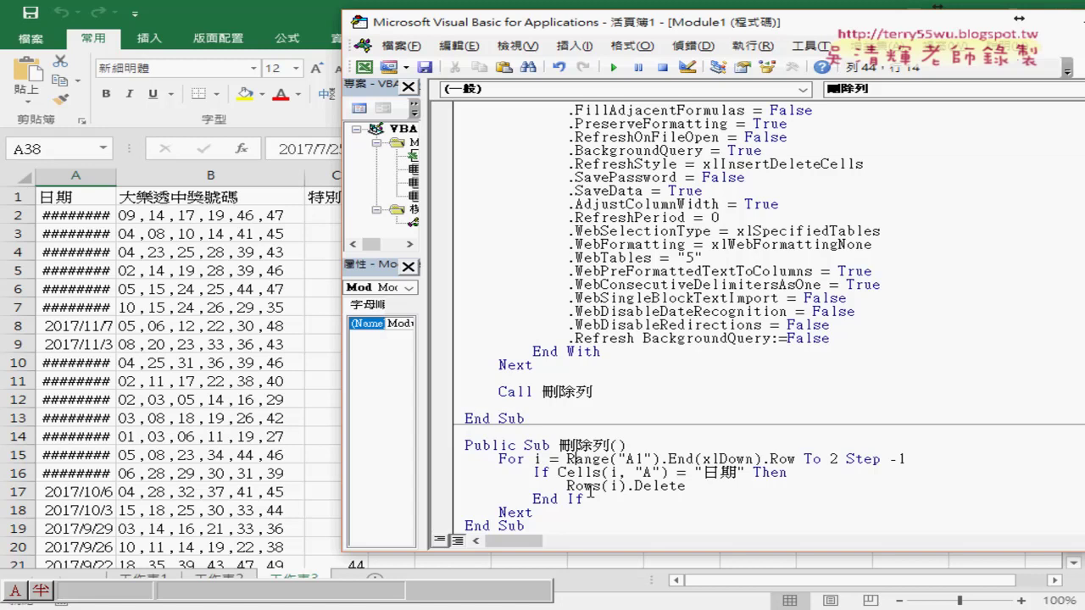
pyautogui.moveTo(534, 513); pyautogui.dragTo(464, 459)
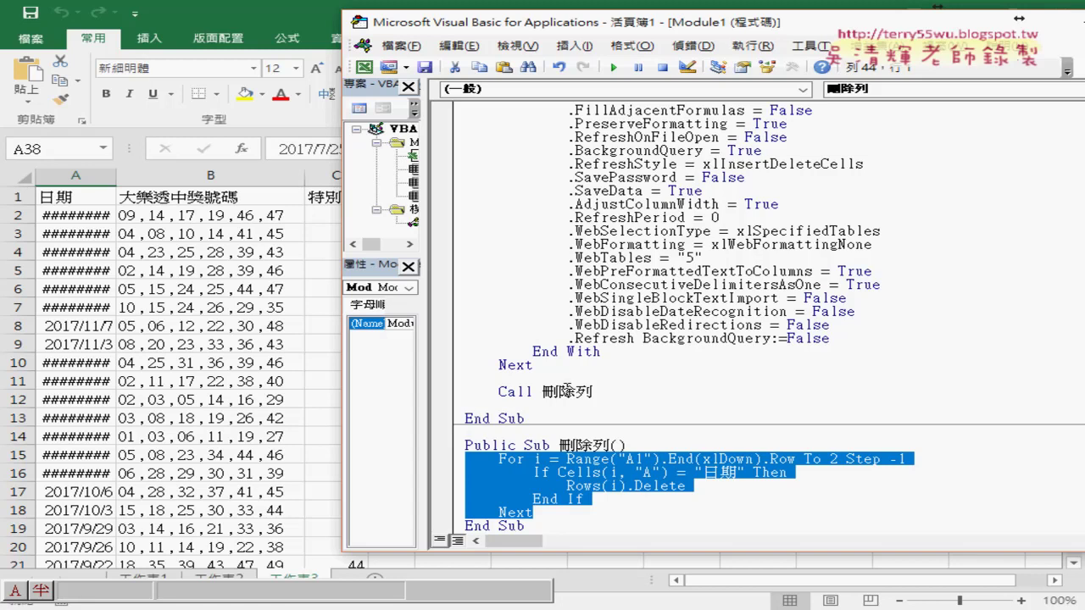
pyautogui.click(222, 216)
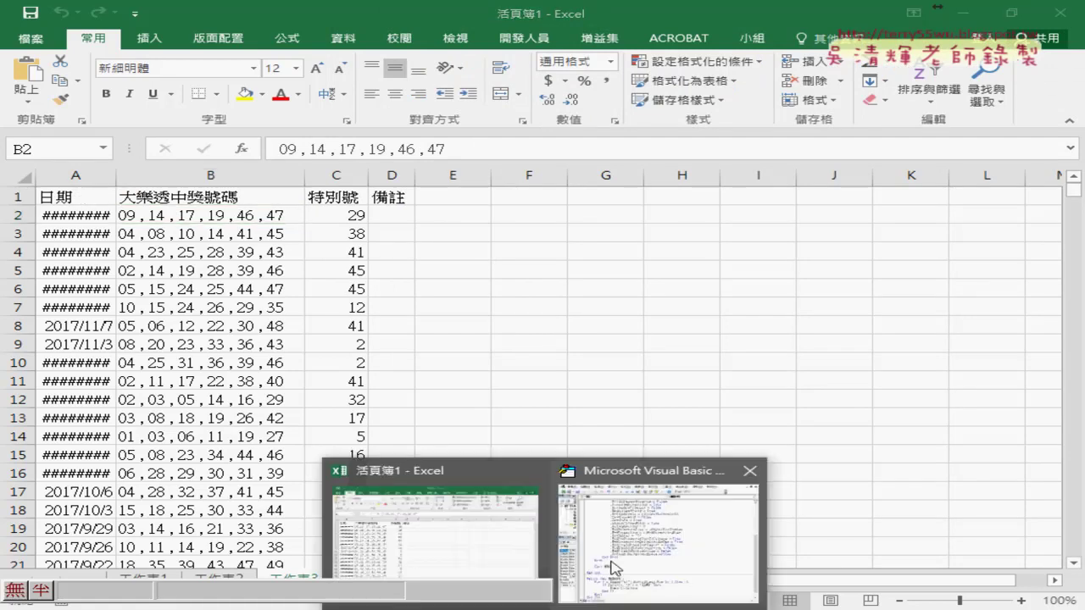
# Step: Add a Columns.AutoFit line below Call 刪除列, completing it from IntelliSense
pyautogui.click(617, 568)
pyautogui.click(585, 405)
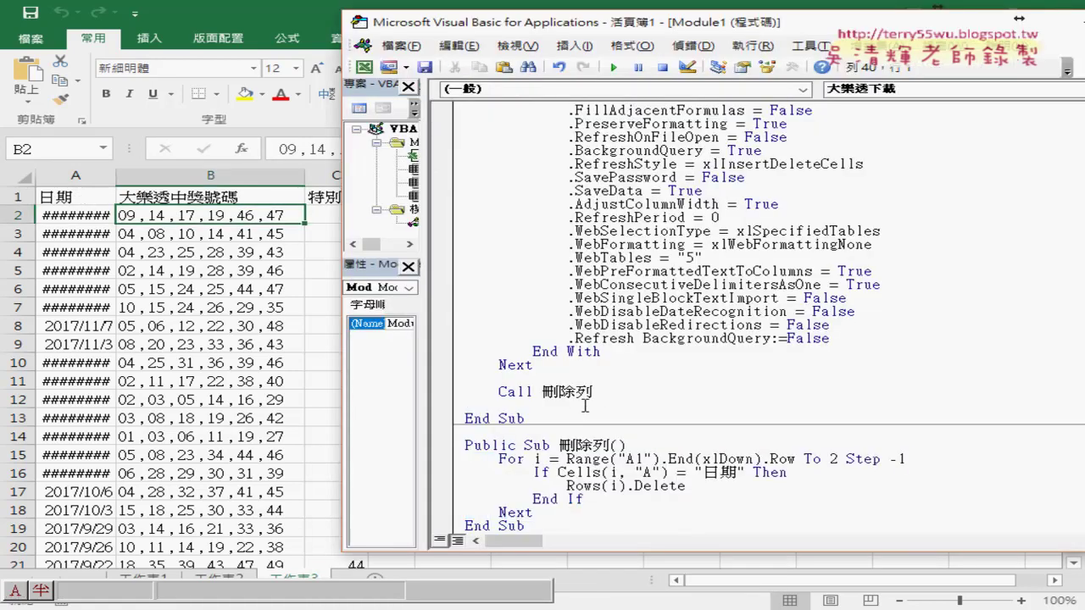
pyautogui.press('Return')
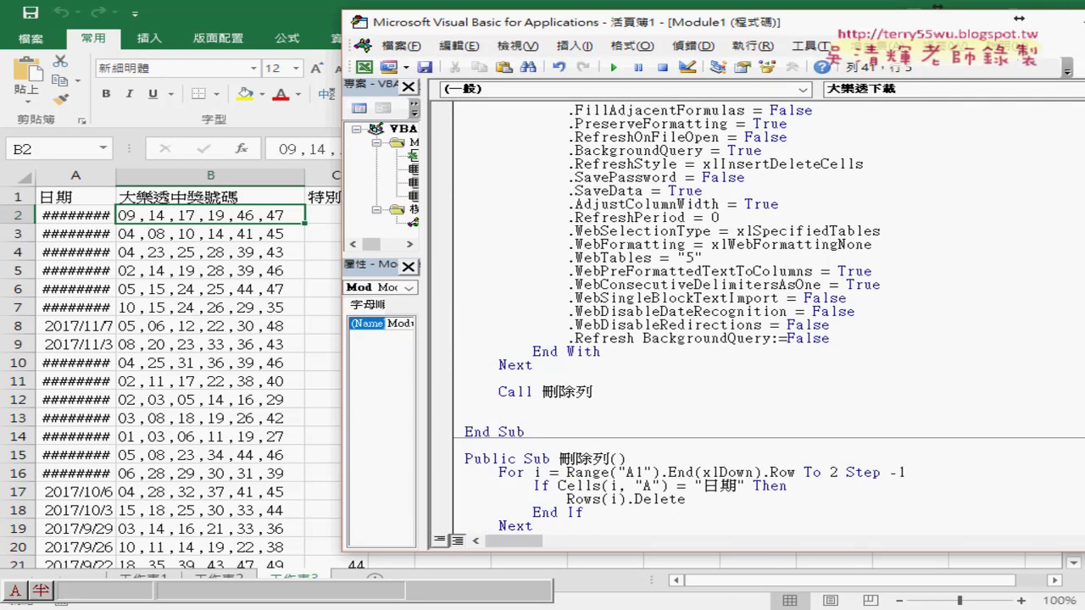
pyautogui.write('co')
pyautogui.write('lumn')
pyautogui.write('s.')
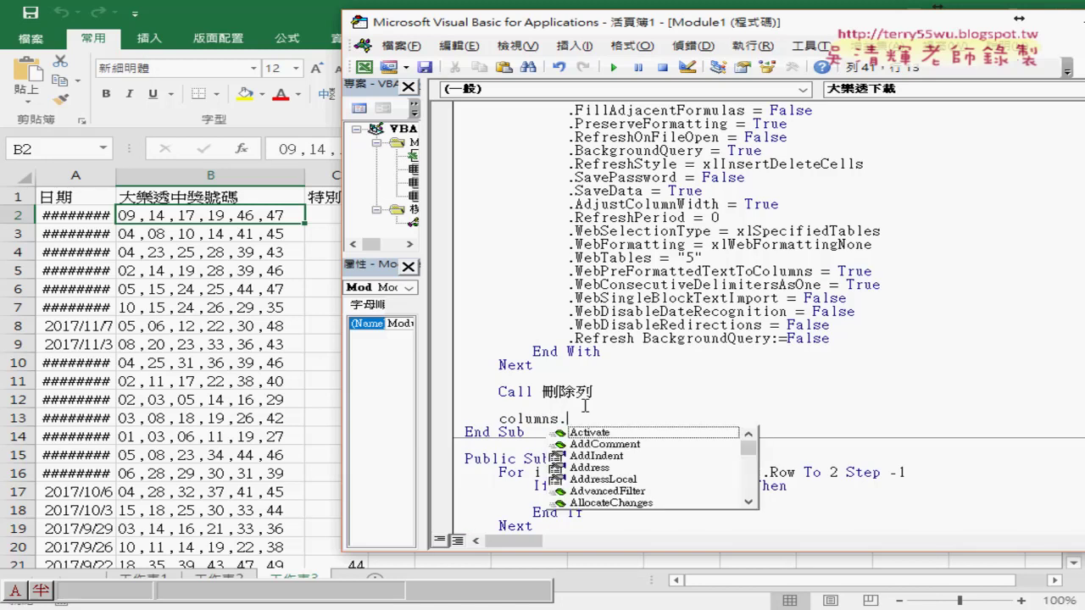
pyautogui.write('au')
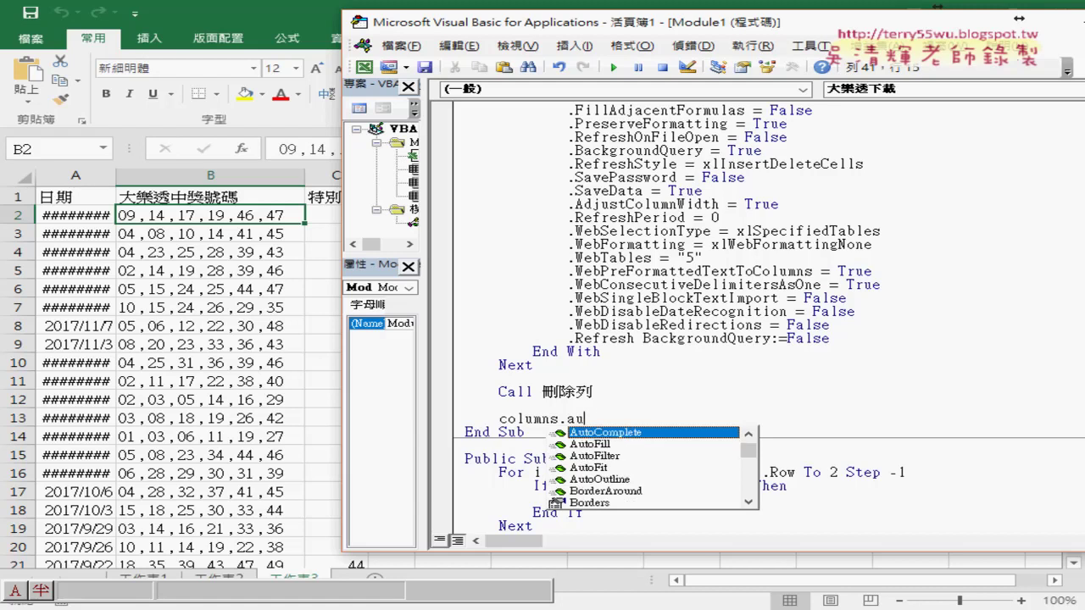
pyautogui.write('t')
pyautogui.press('Down')
pyautogui.press('Down')
pyautogui.press('Down')
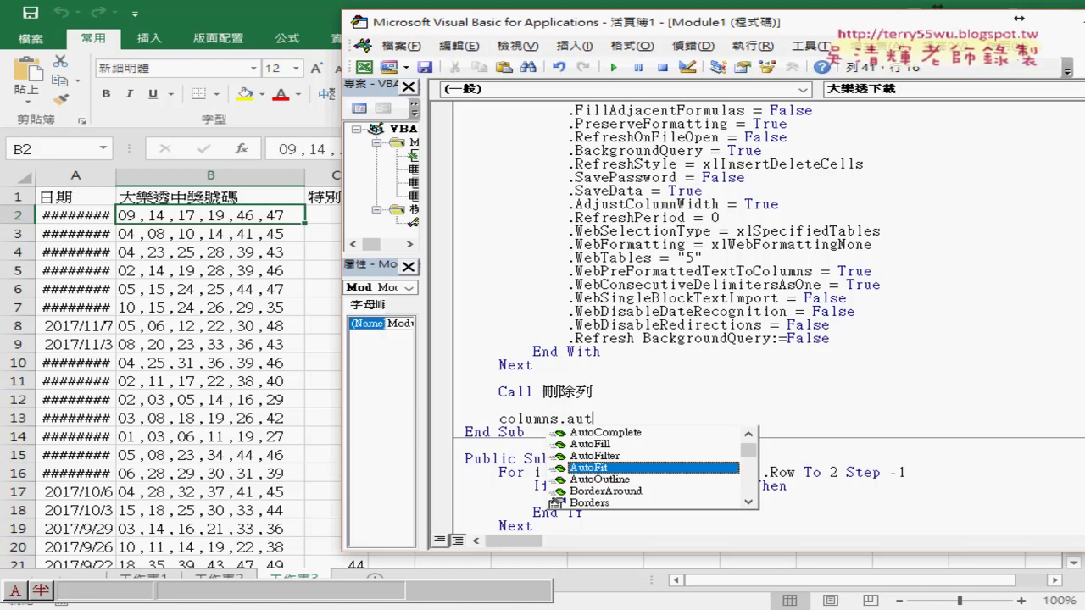
pyautogui.press('space')
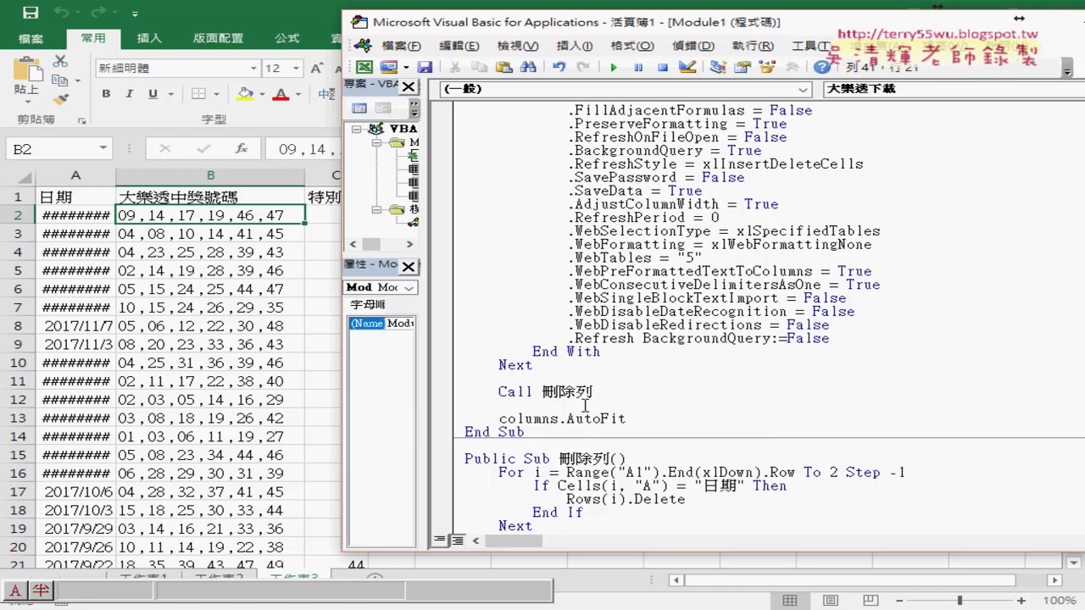
pyautogui.click(596, 458)
pyautogui.moveTo(632, 418); pyautogui.dragTo(498, 419)
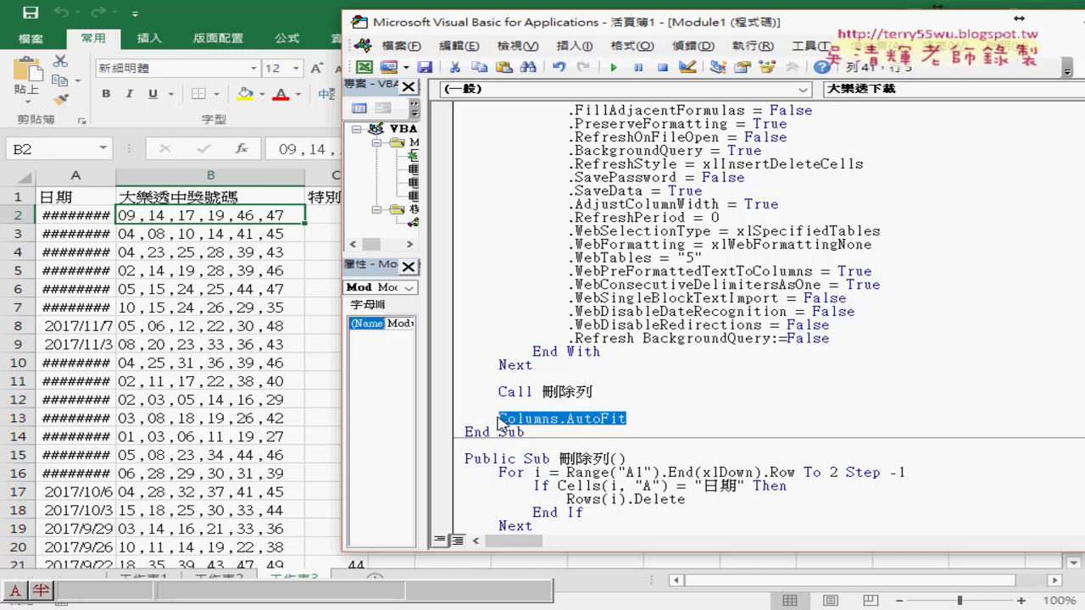
pyautogui.click(502, 421)
pyautogui.doubleClick(513, 420)
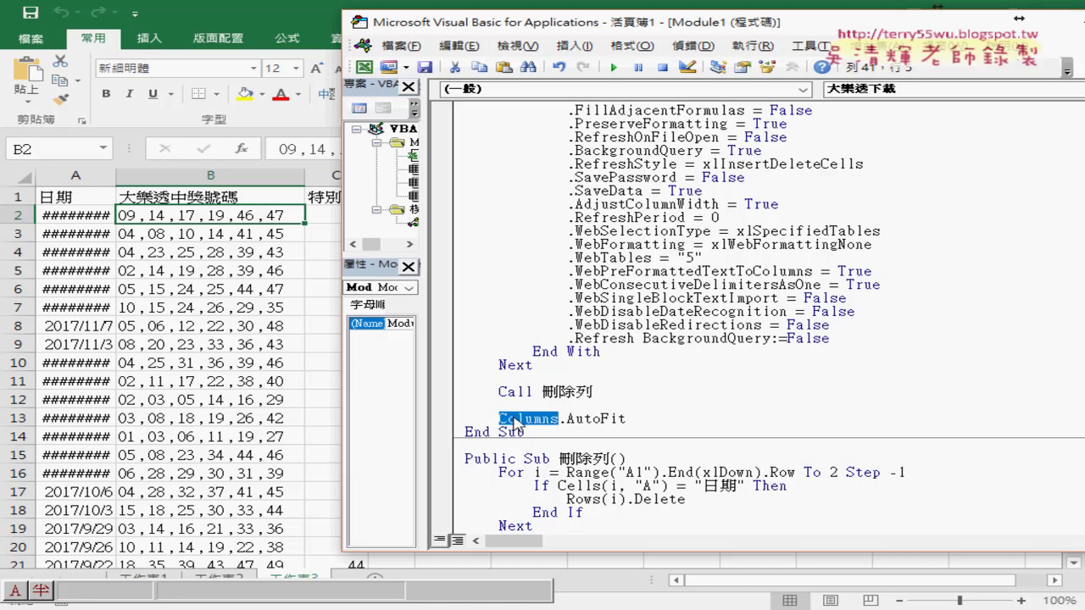
pyautogui.moveTo(558, 420); pyautogui.dragTo(551, 420)
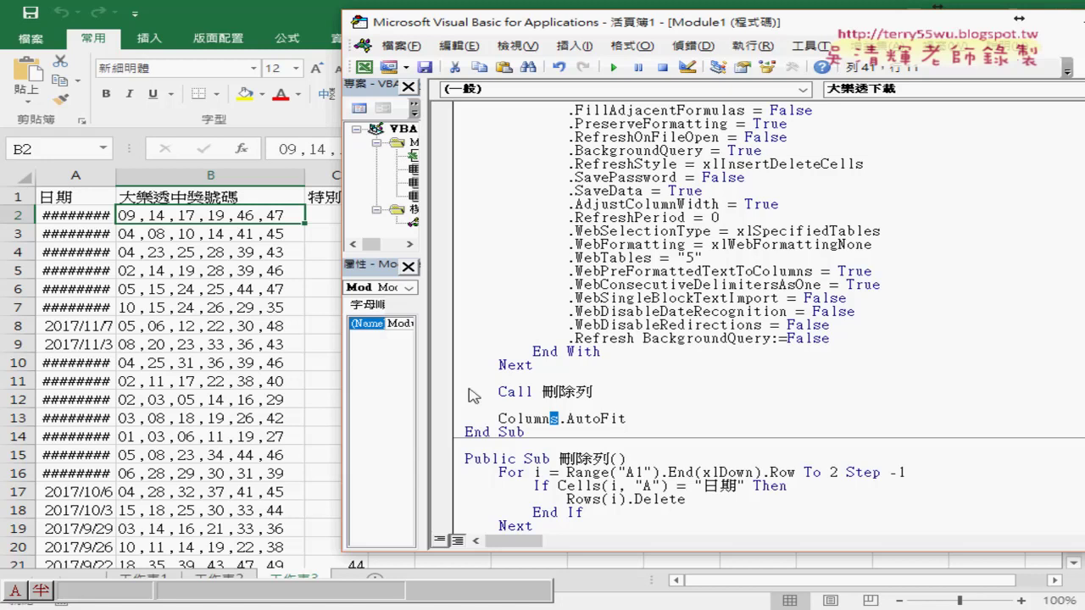
pyautogui.click(248, 217)
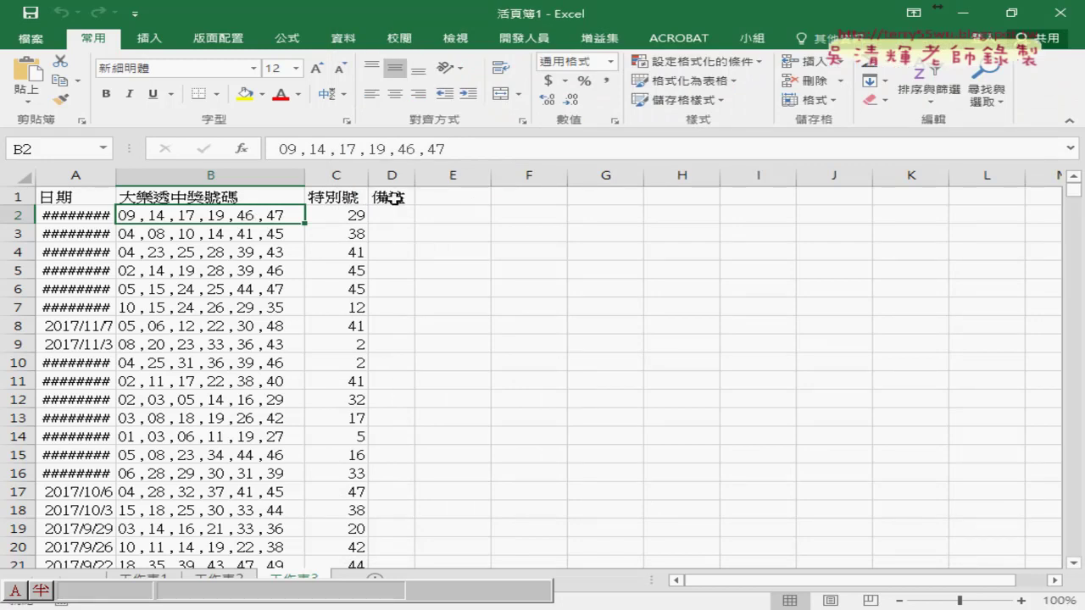
# Step: Fill headers D1:I1 with the series 1 to 6, then select the number sets from B2 down
pyautogui.moveTo(394, 197); pyautogui.dragTo(396, 198)
pyautogui.write('1')
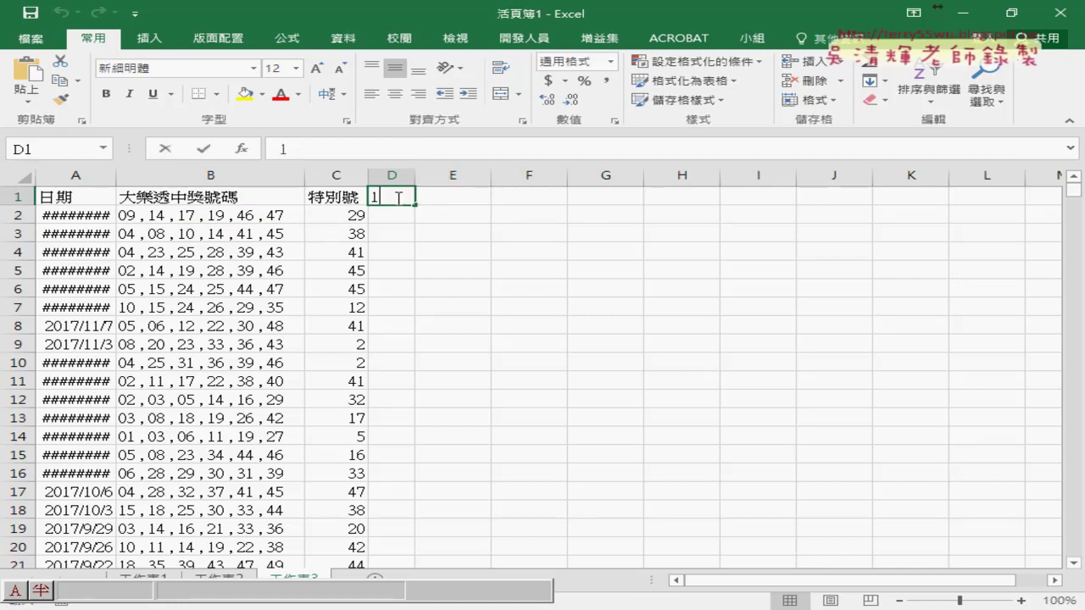
pyautogui.moveTo(418, 205); pyautogui.dragTo(772, 202)
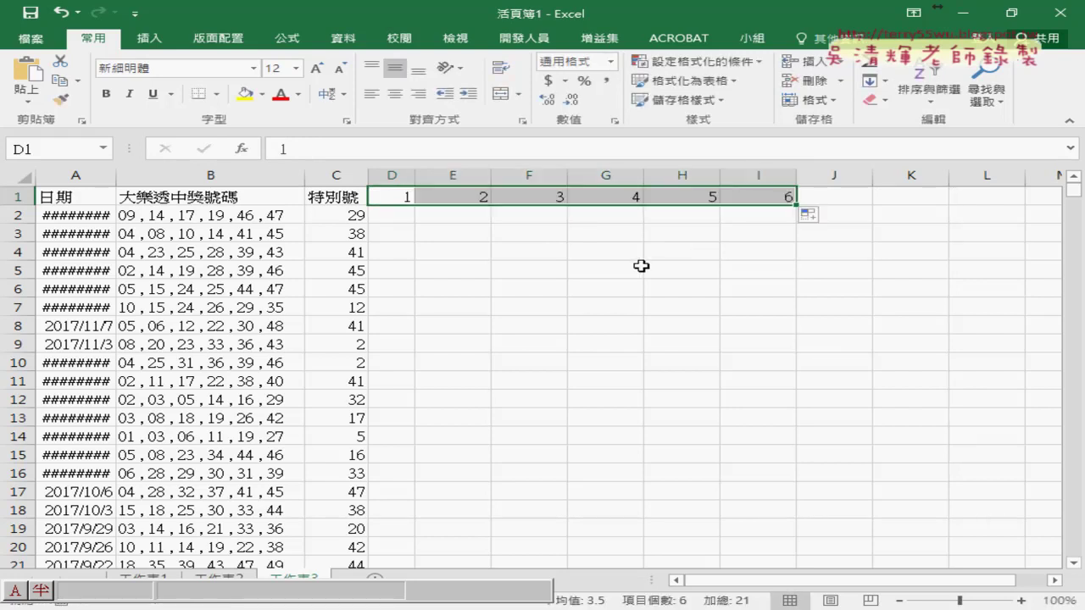
pyautogui.click(210, 217)
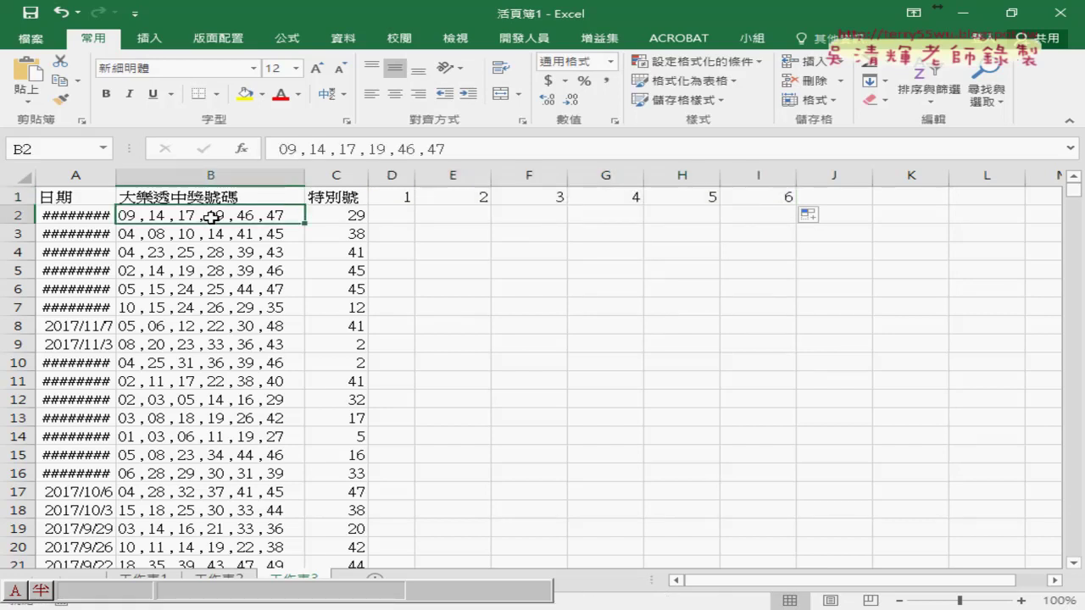
pyautogui.hotkey('ctrl', 'shift', 'Down')
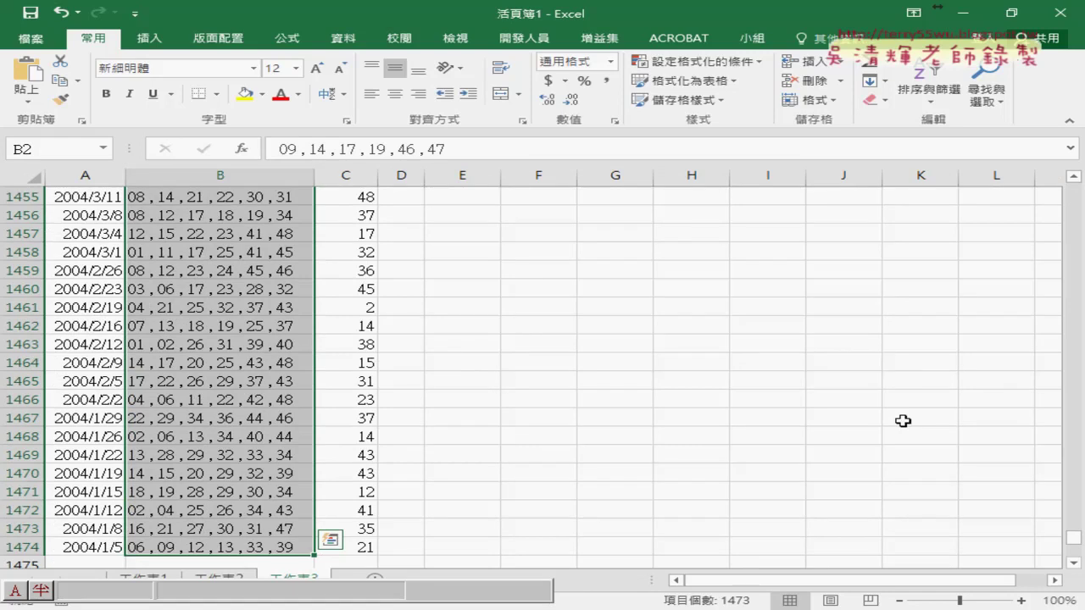
# Step: Scroll back to the top of the sheet and show the 資料 (Data) tab tools
pyautogui.moveTo(1074, 540); pyautogui.dragTo(1075, 188)
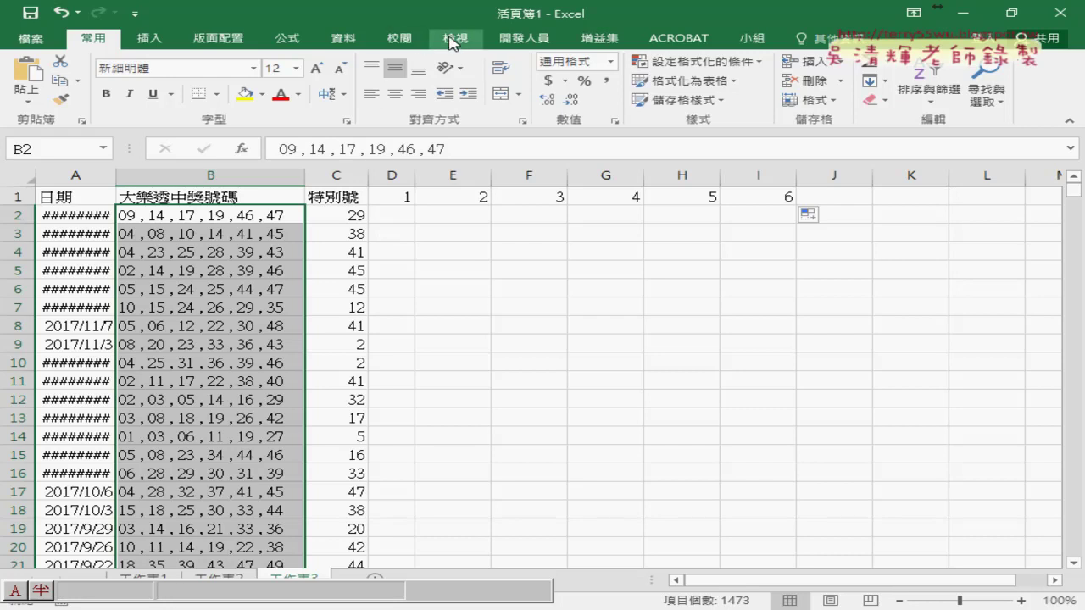
pyautogui.click(347, 40)
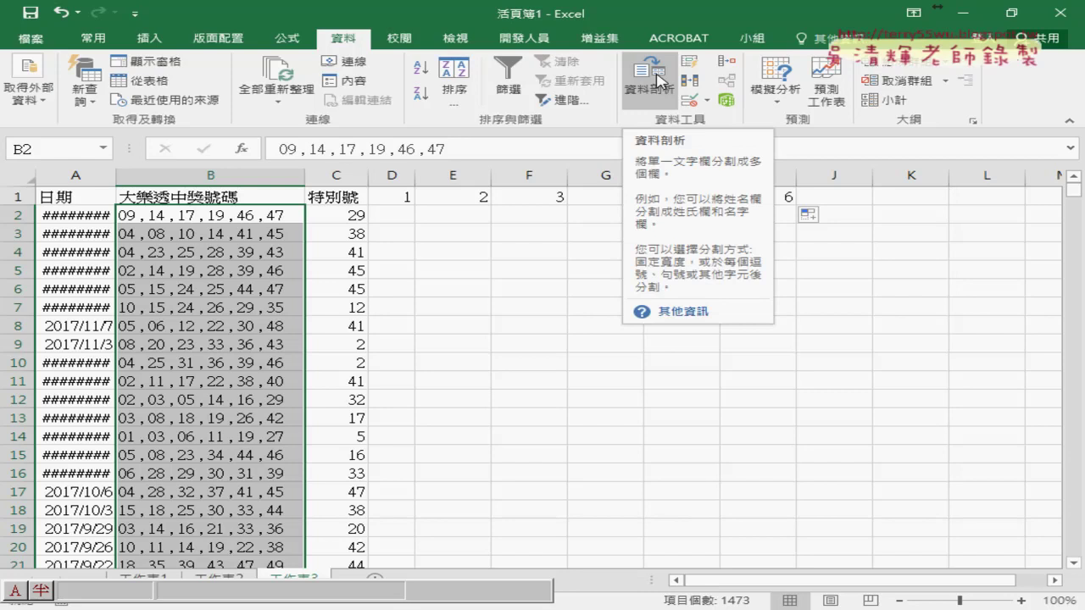
# Step: Run Text to Columns on column B: Delimited, Comma only, Tab unticked, destination D2
pyautogui.click(657, 82)
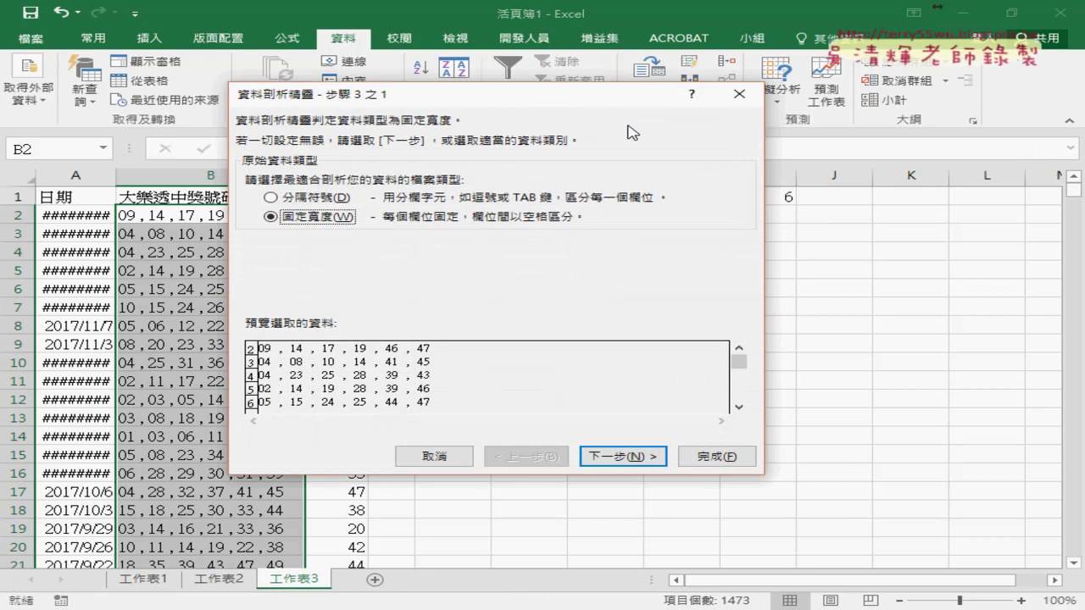
pyautogui.click(336, 202)
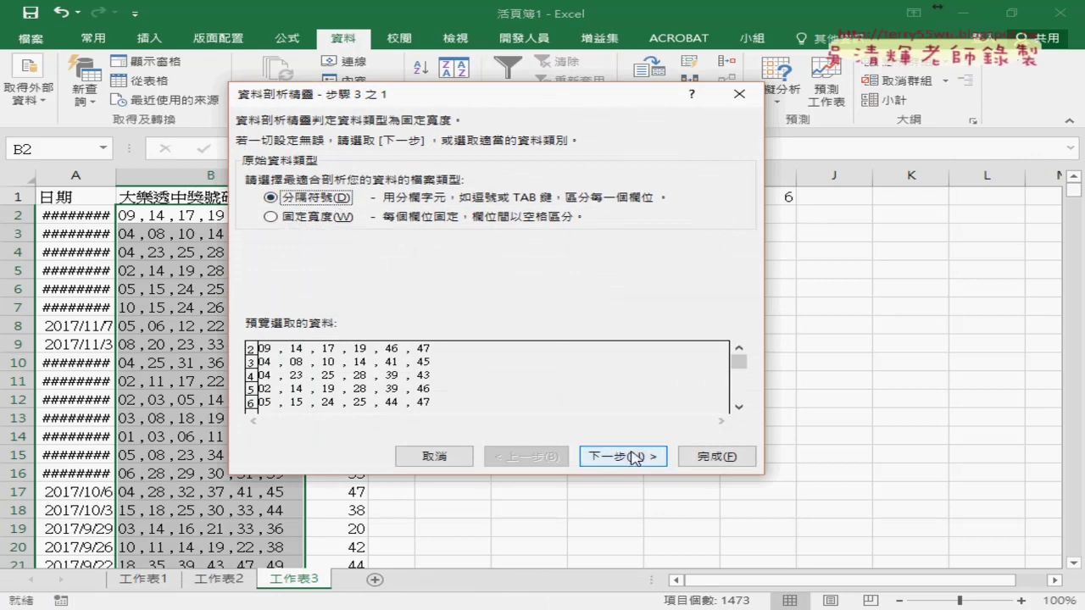
pyautogui.click(634, 459)
pyautogui.click(252, 204)
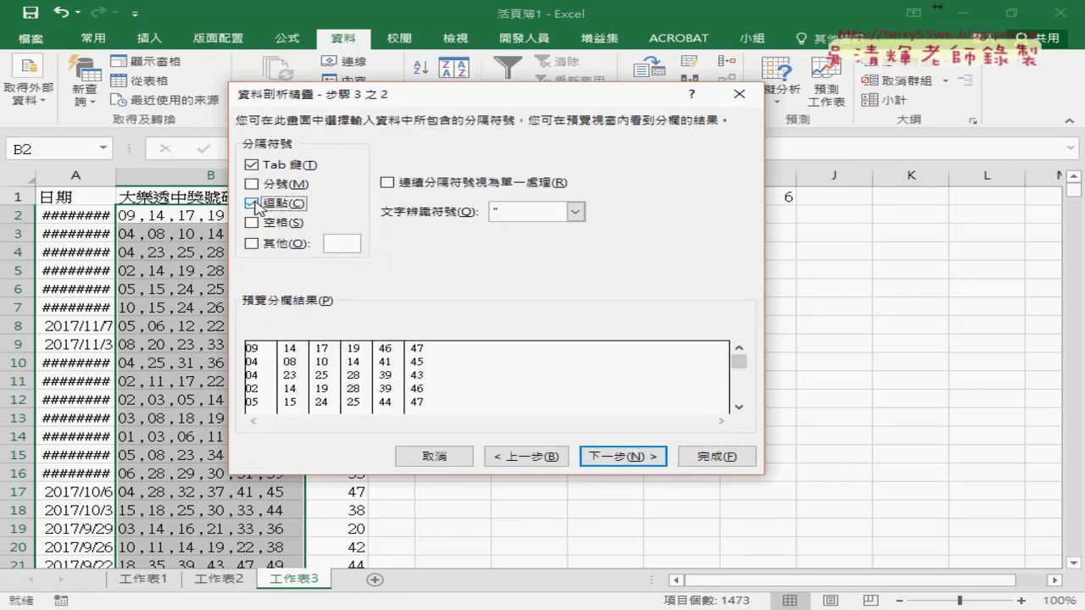
pyautogui.click(252, 166)
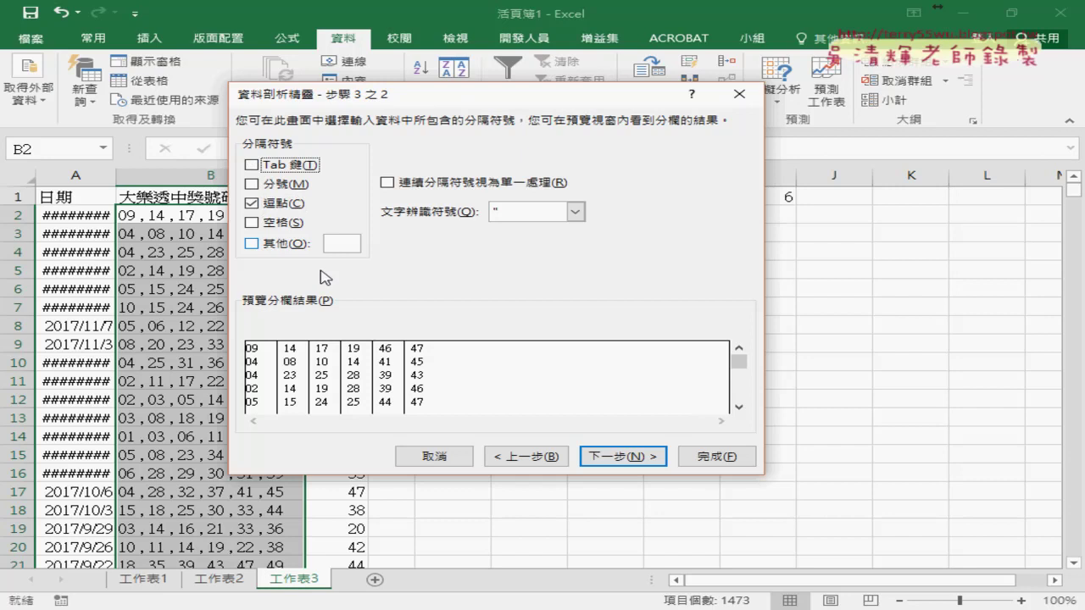
pyautogui.click(624, 458)
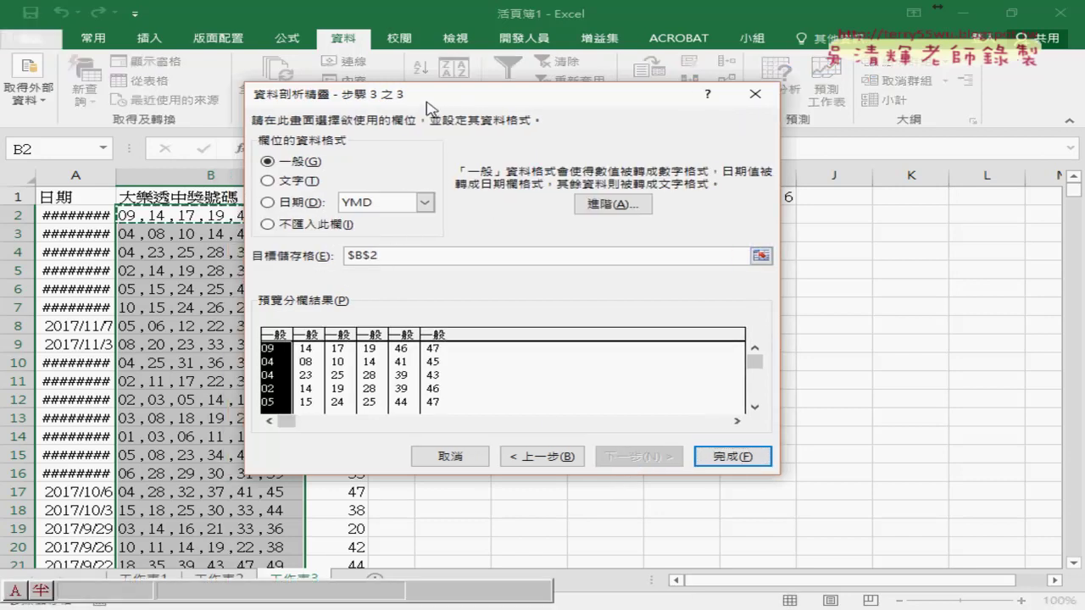
pyautogui.moveTo(422, 104); pyautogui.dragTo(678, 102)
pyautogui.click(402, 217)
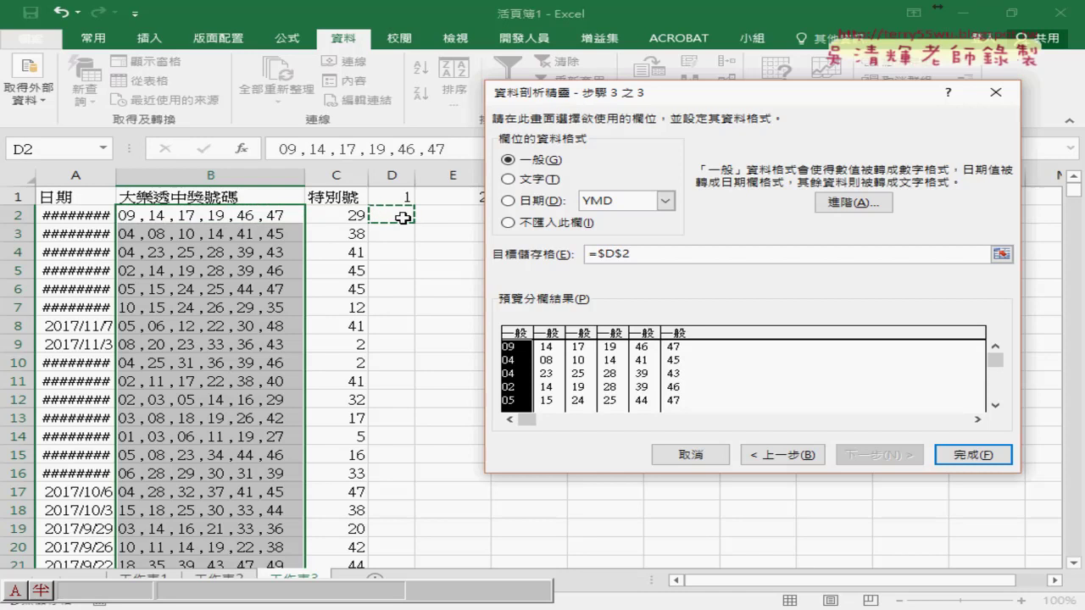
pyautogui.click(961, 454)
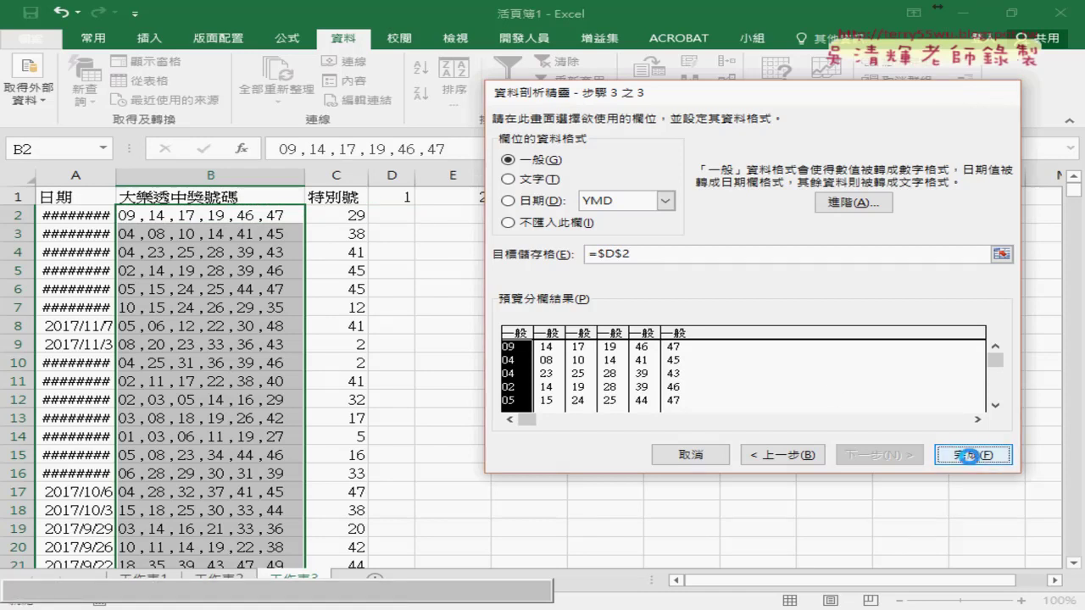
# Step: Delete column B, the original combined winning-numbers column
pyautogui.click(231, 176)
pyautogui.rightClick(227, 272)
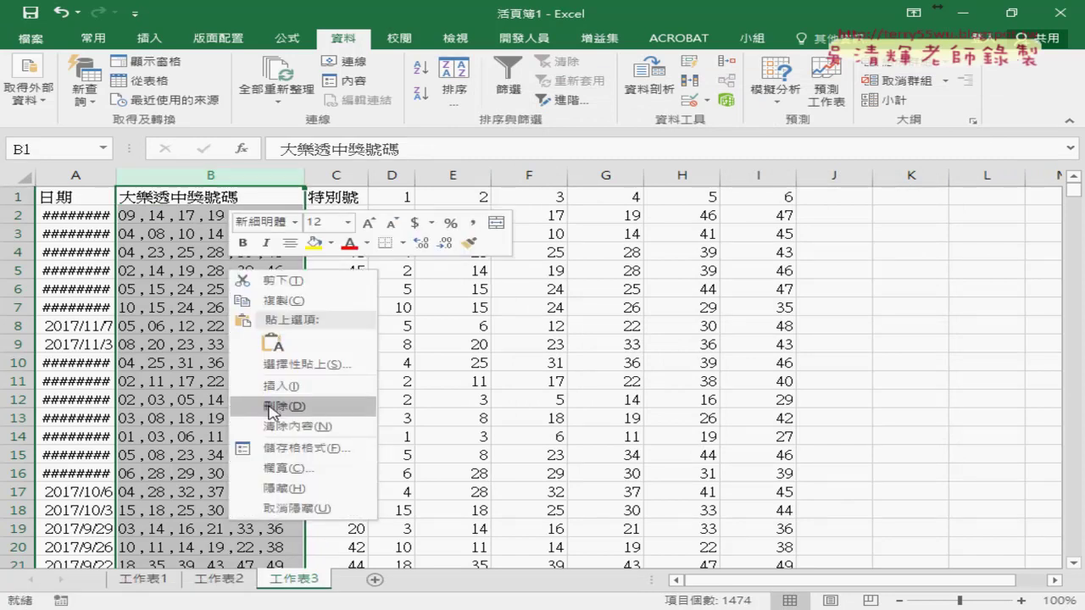
pyautogui.click(272, 408)
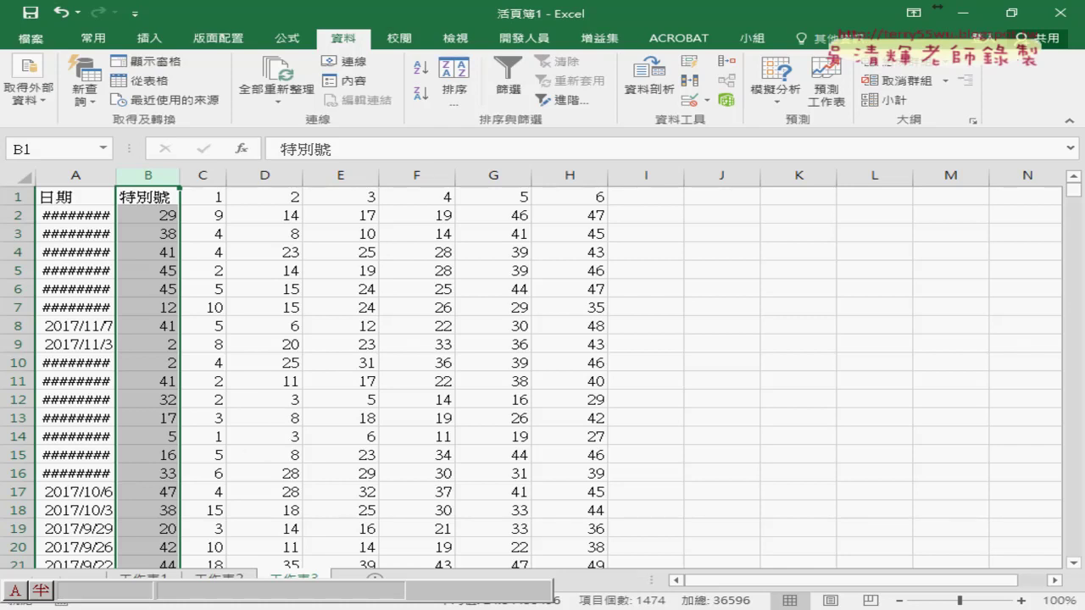
# Step: Copy the Sub 資料剖析 code through End Sub from the Google Docs notes, then return to the VBA editor
pyautogui.click(263, 542)
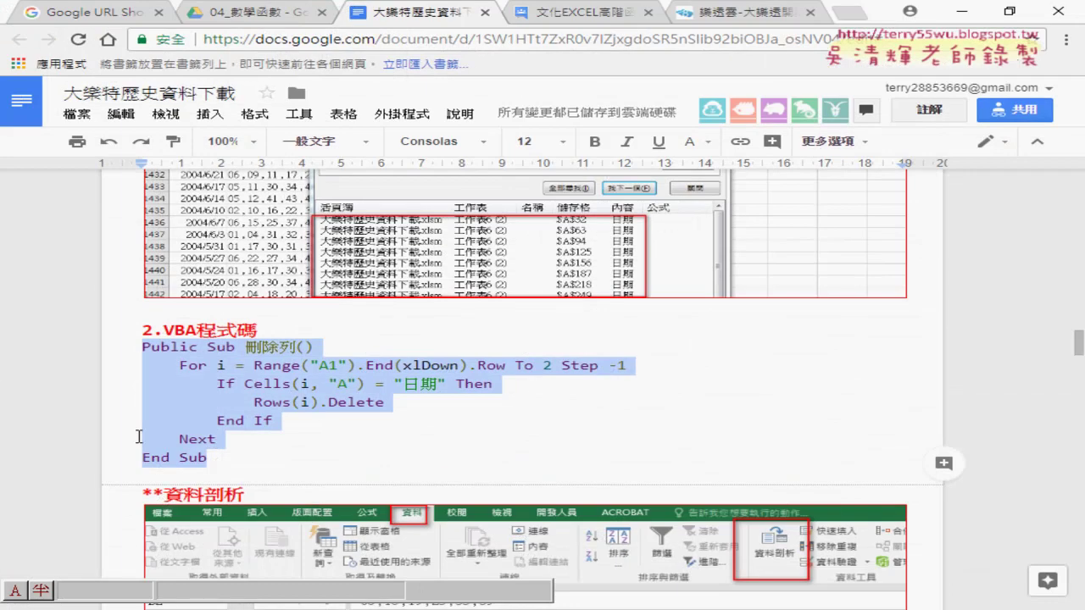
pyautogui.scroll(-2, 233, 348)
pyautogui.scroll(-2, 237, 346)
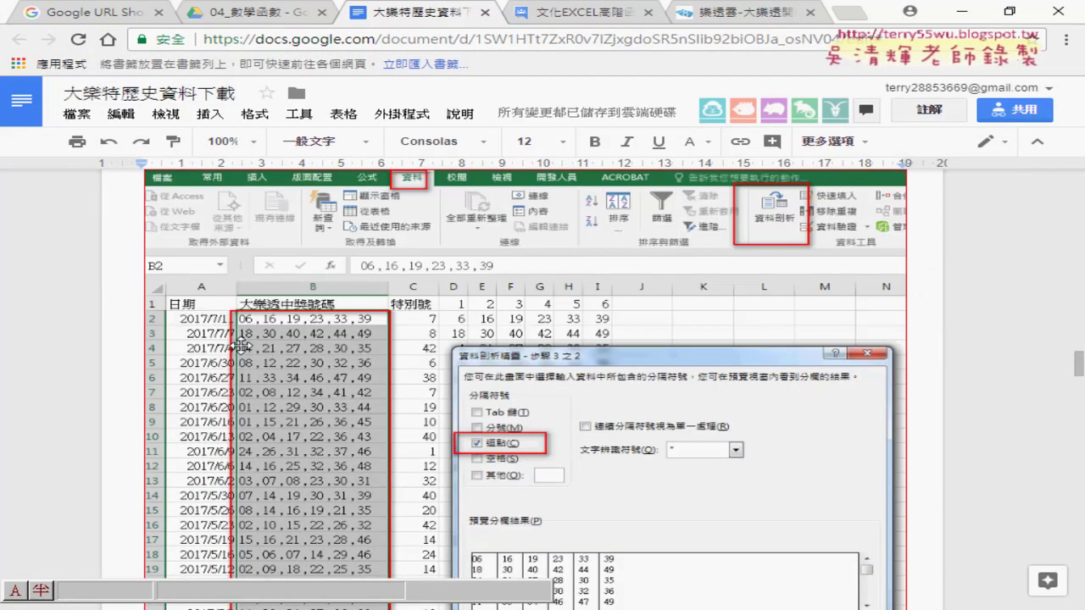
pyautogui.scroll(-2, 240, 344)
pyautogui.scroll(-3, 240, 344)
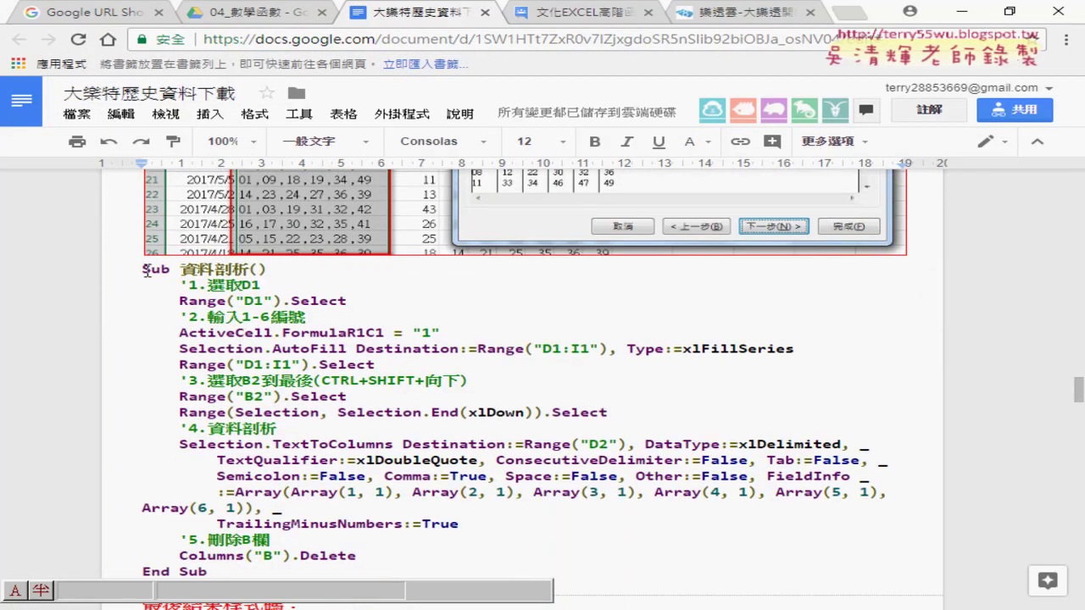
pyautogui.click(144, 269)
pyautogui.scroll(-2, 238, 331)
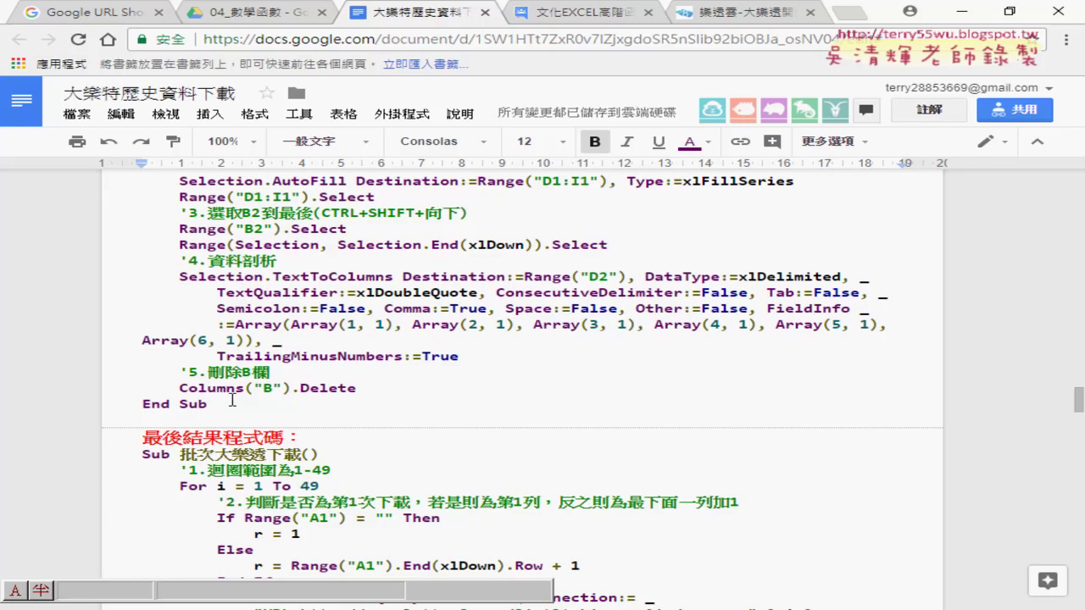
pyautogui.keyDown('shift'); pyautogui.click(231, 404); pyautogui.keyUp('shift')
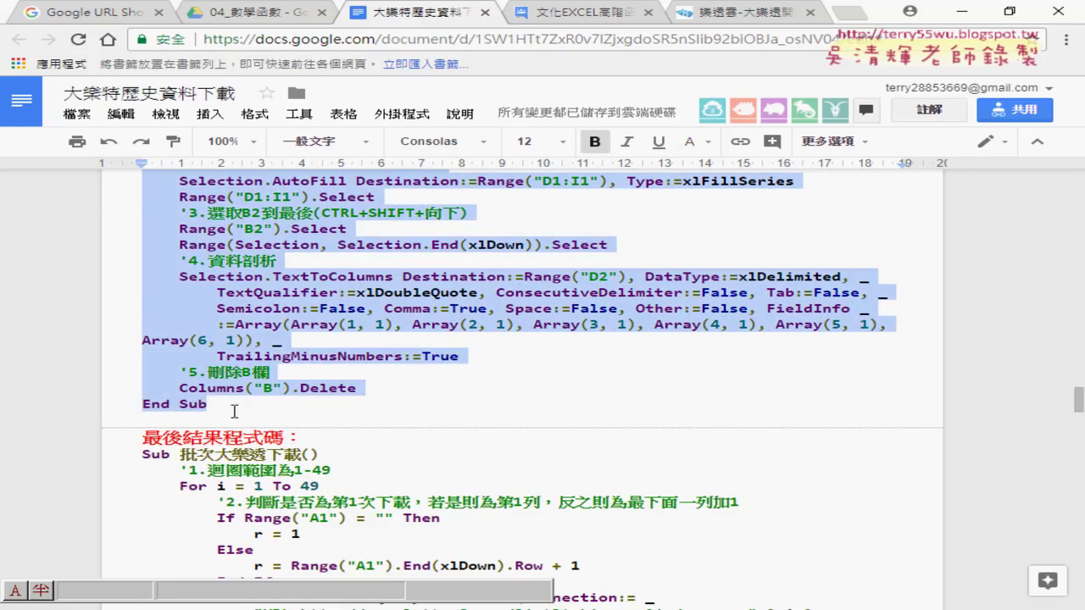
pyautogui.click(559, 594)
# Step: Paste the 資料剖析 macro into Module1 on the blank line after End Sub
pyautogui.click(648, 555)
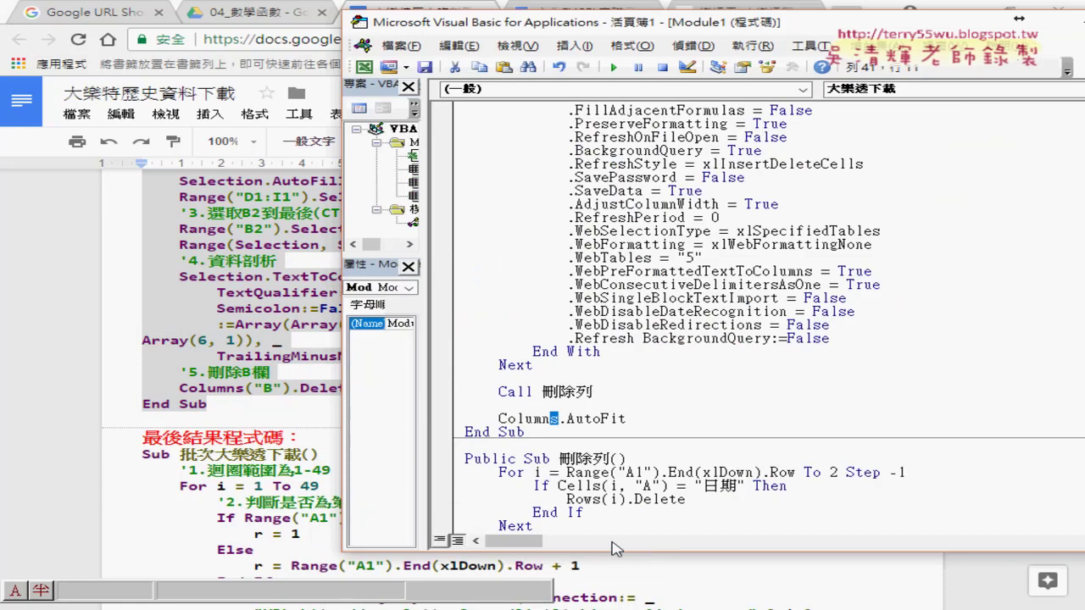
pyautogui.scroll(-1, 615, 549)
pyautogui.click(577, 514)
pyautogui.hotkey('ctrl', 'v')
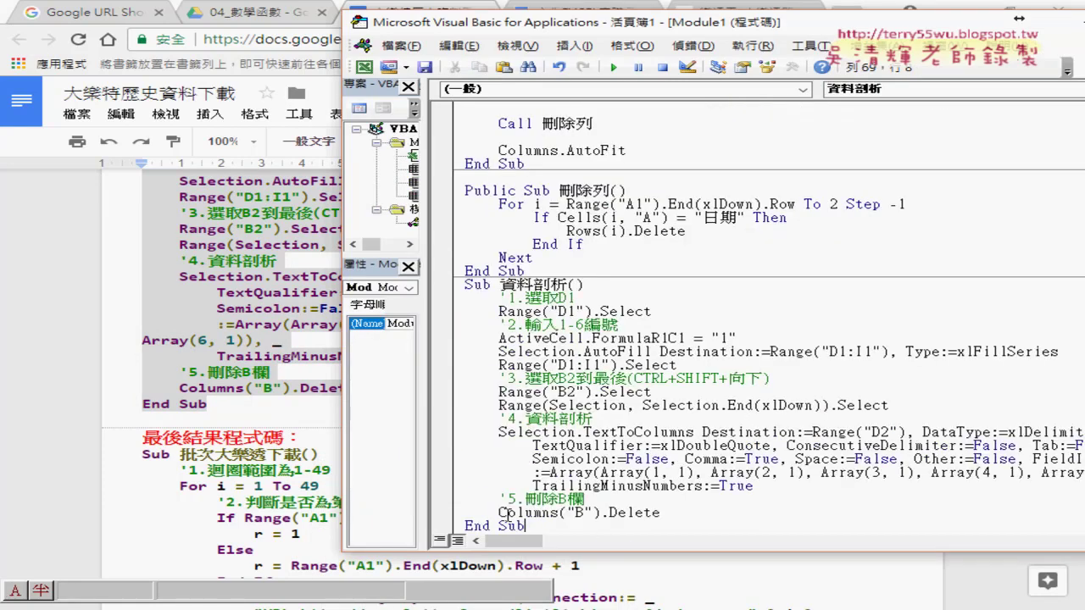
# Step: Add a 'call 資料剖析' line directly below Call 刪除列 in 大樂透下載
pyautogui.click(526, 146)
pyautogui.doubleClick(512, 124)
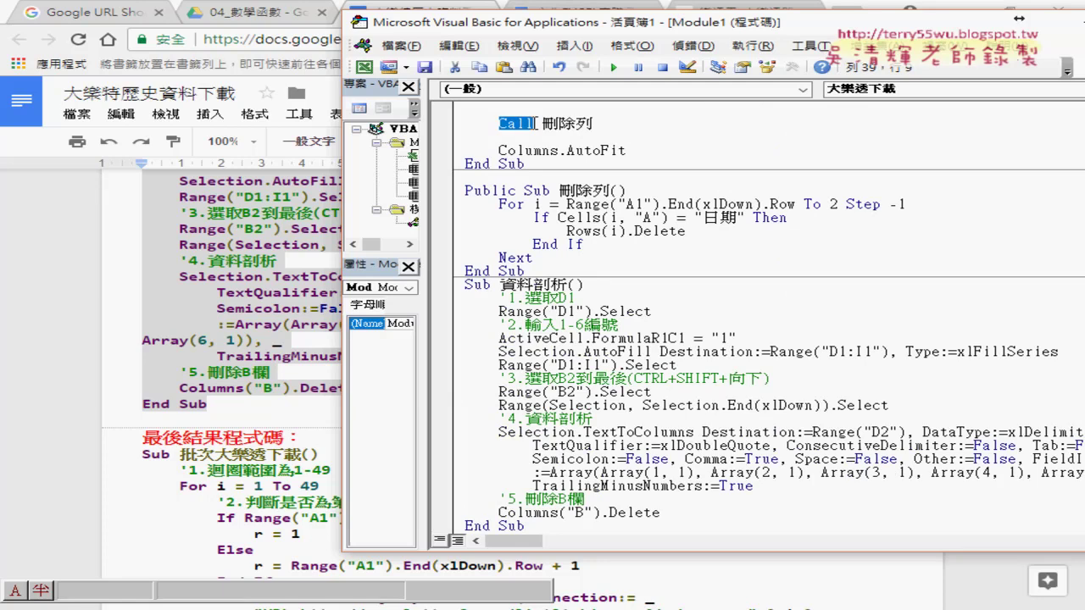
pyautogui.moveTo(500, 285); pyautogui.dragTo(568, 285)
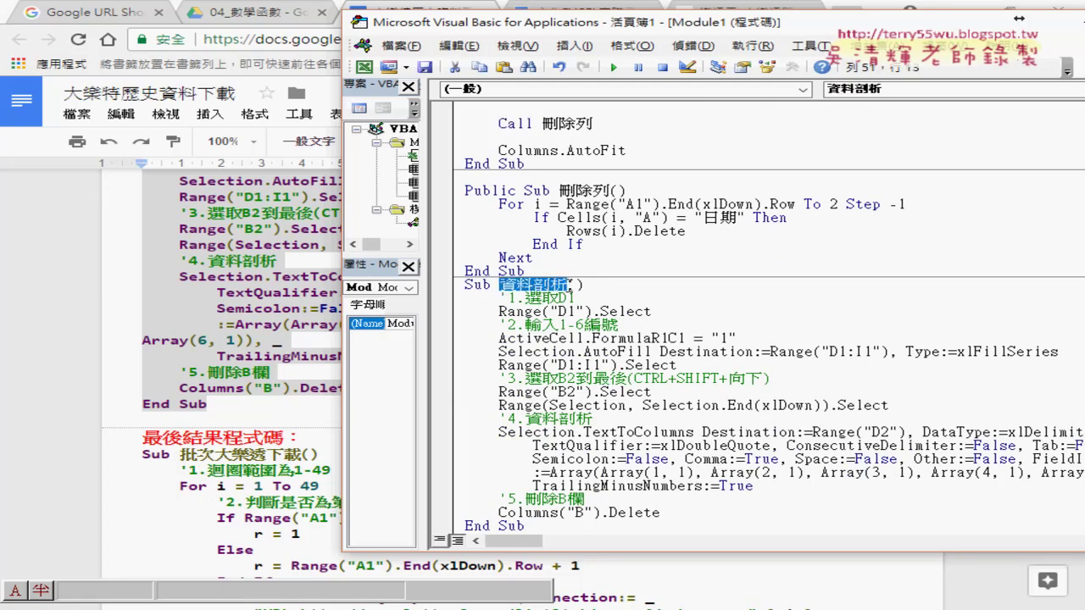
pyautogui.click(527, 139)
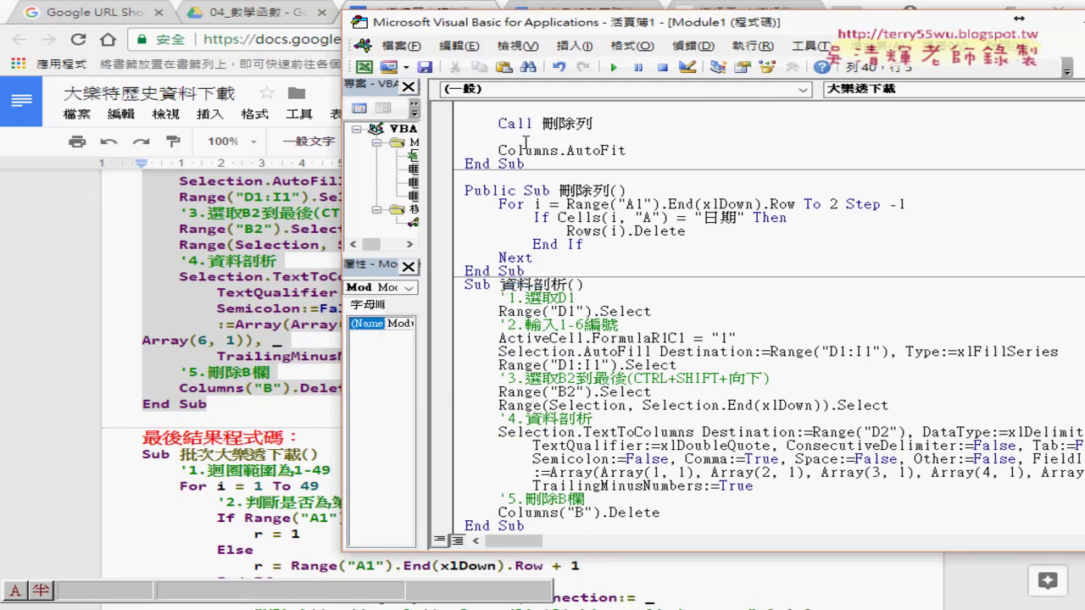
pyautogui.press('Return')
pyautogui.press('Return')
pyautogui.press('Up')
pyautogui.write('c')
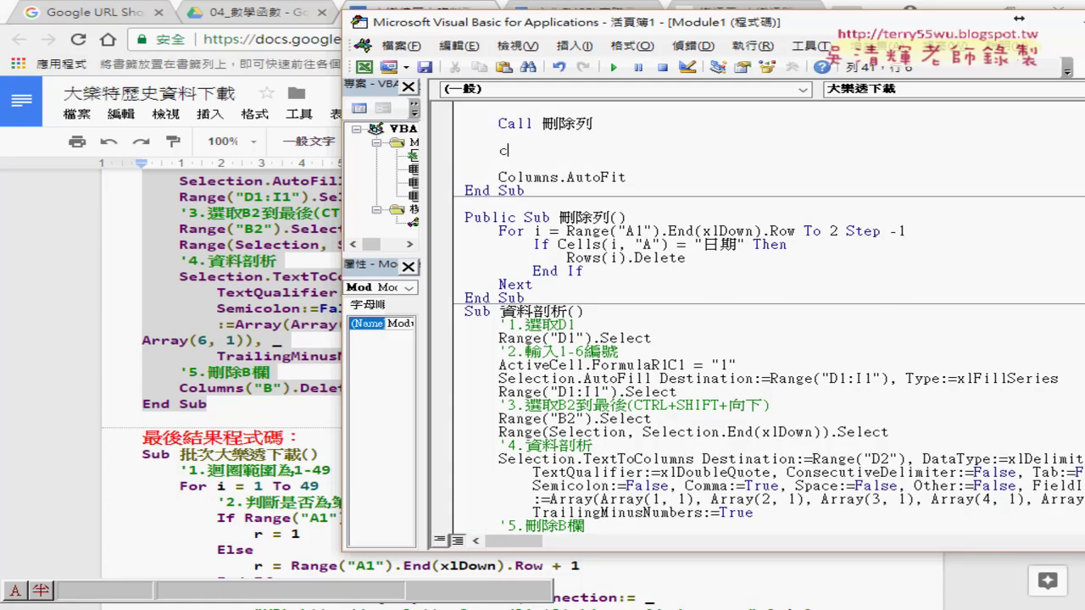
pyautogui.write('all')
pyautogui.write(' 資料剖析')
pyautogui.click(560, 284)
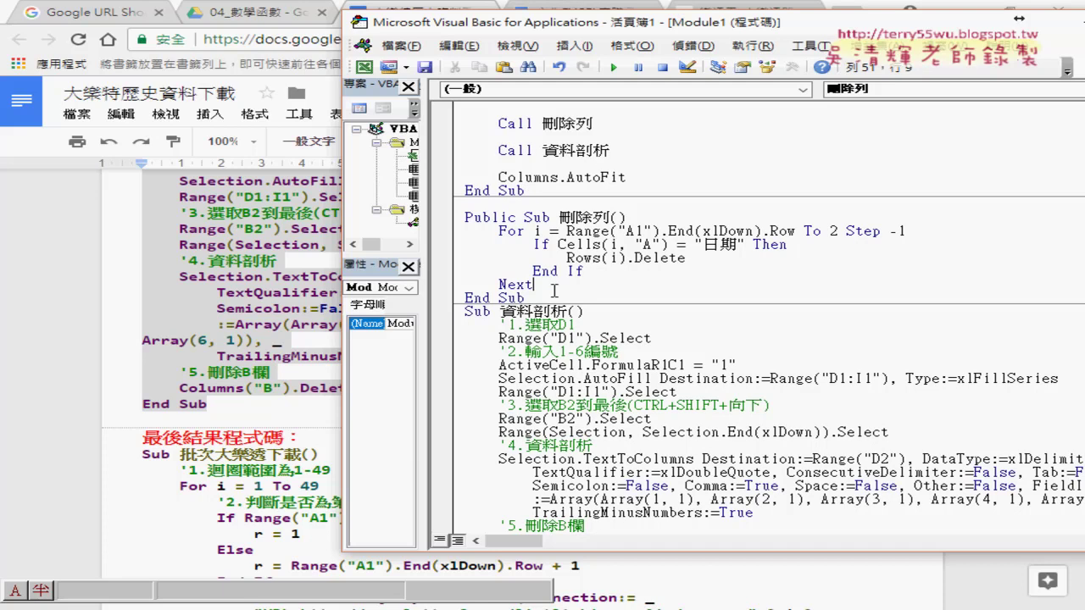
# Step: Review the new Call 資料剖析 line and the Columns.AutoFit line in 大樂透下載
pyautogui.scroll(1, 559, 286)
pyautogui.scroll(1, 559, 286)
pyautogui.click(583, 137)
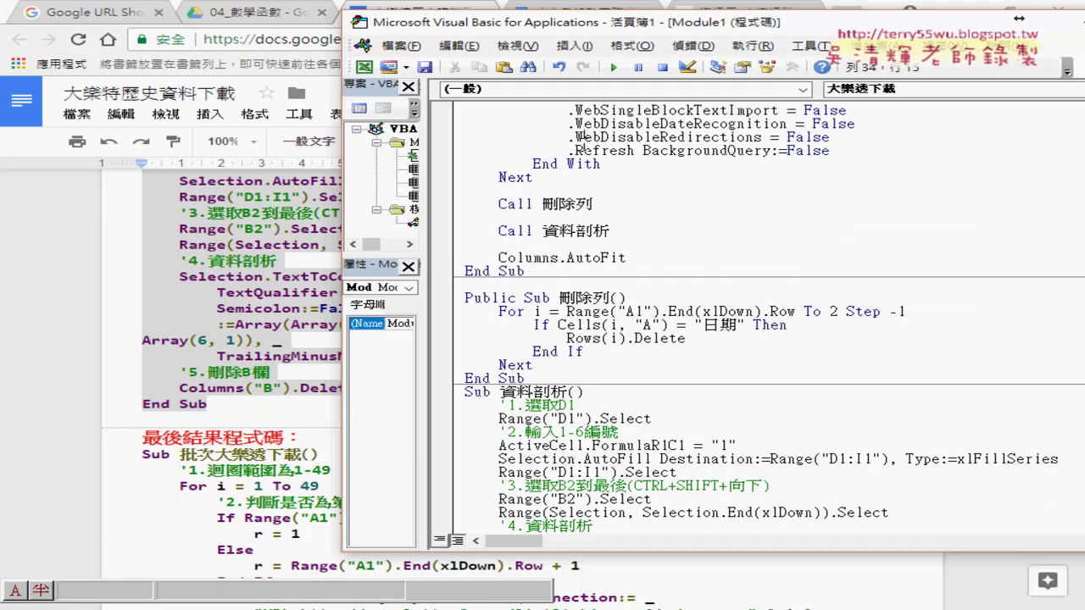
pyautogui.click(576, 230)
pyautogui.click(584, 257)
# Step: Move the editor aside and switch Excel to the empty sheet 工作表4
pyautogui.moveTo(1019, 17); pyautogui.dragTo(835, 24)
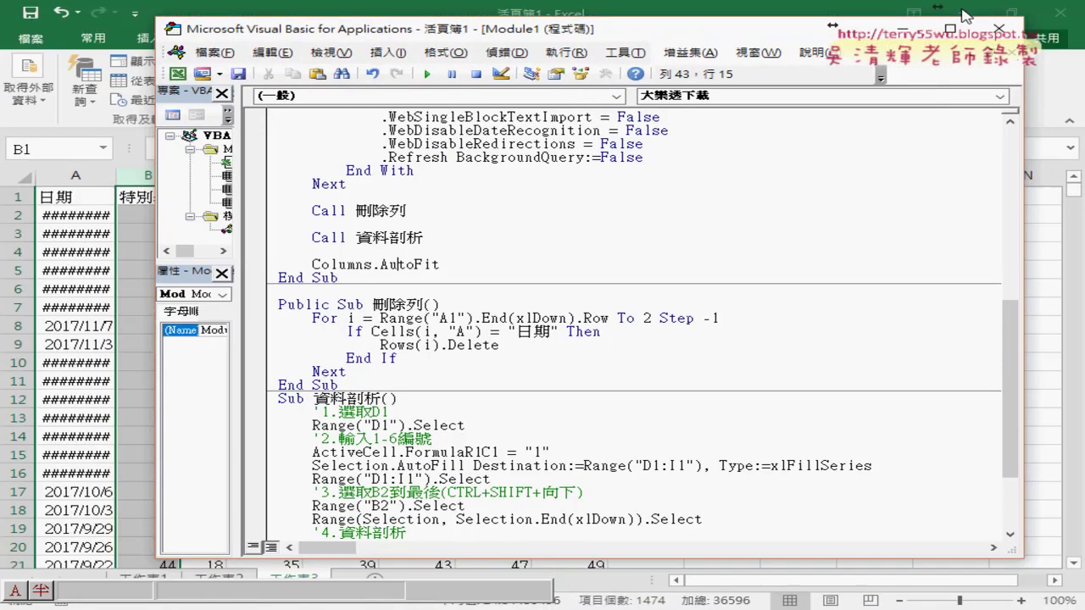
pyautogui.moveTo(398, 31); pyautogui.dragTo(545, 34)
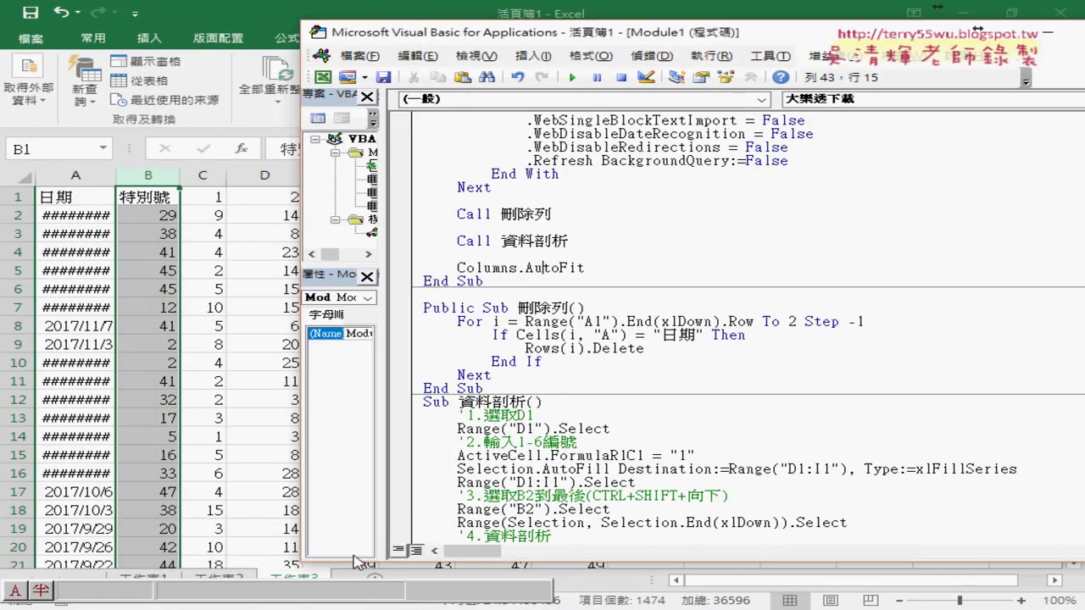
pyautogui.click(372, 580)
pyautogui.click(372, 580)
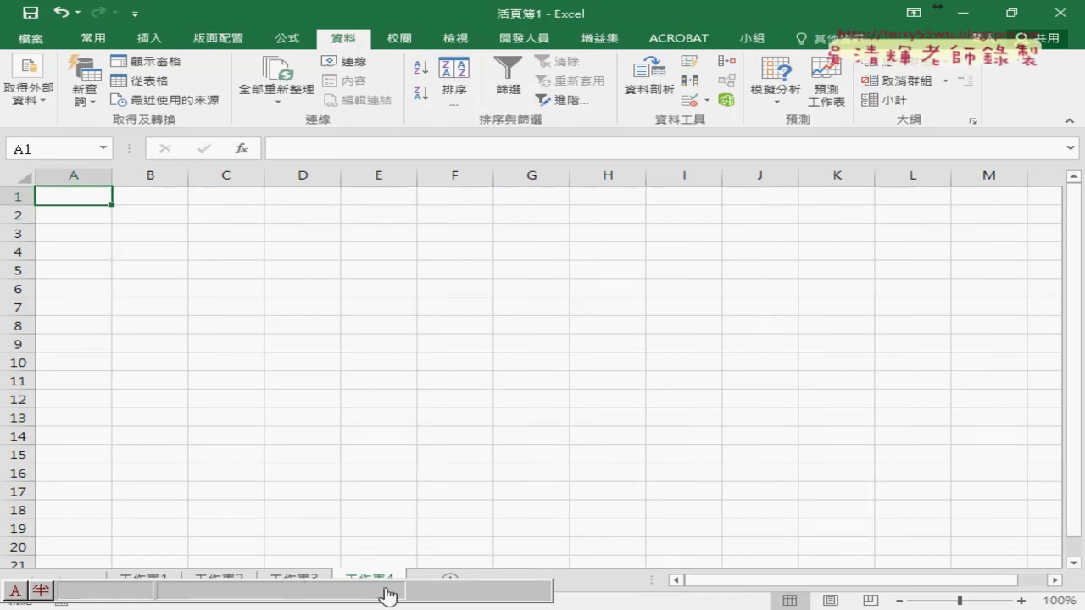
pyautogui.moveTo(293, 581); pyautogui.dragTo(424, 588)
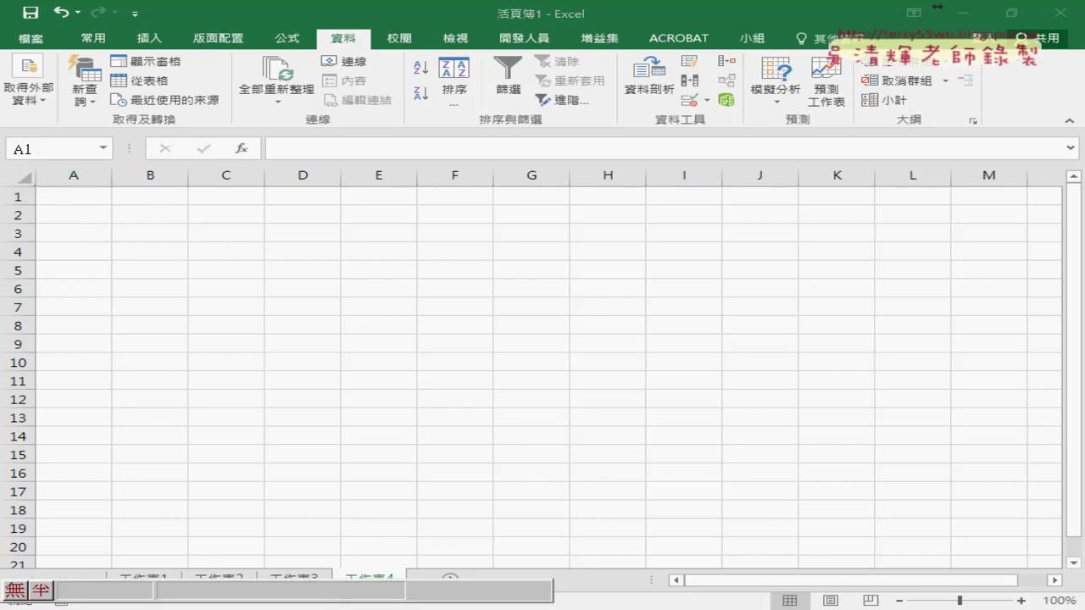
# Step: Set breakpoints on the Call 刪除列, Call 資料剖析 and Columns.AutoFit lines
pyautogui.click(619, 455)
pyautogui.scroll(5, 616, 366)
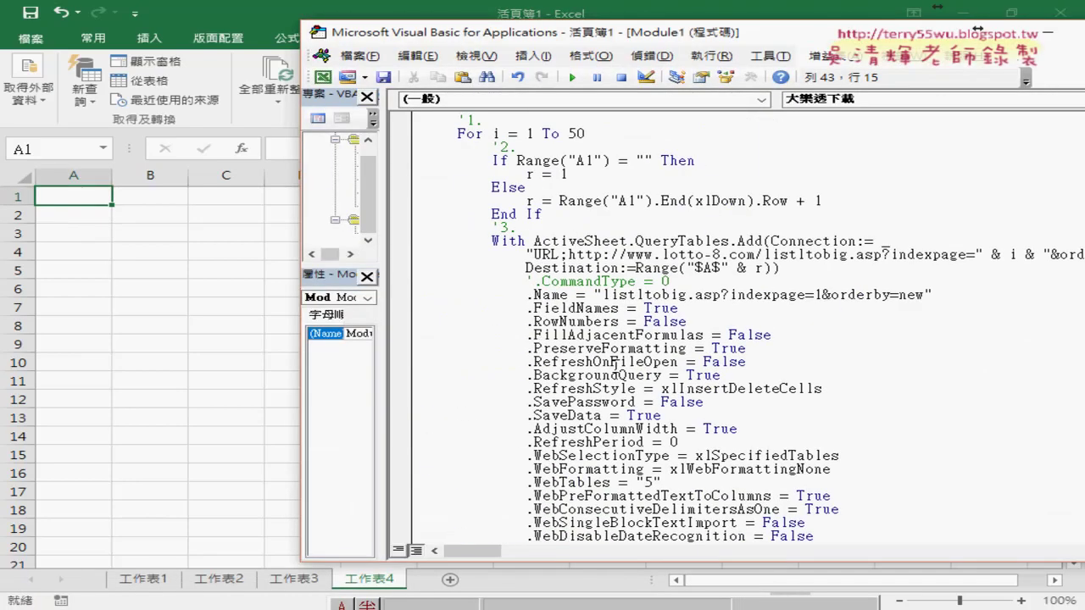
pyautogui.scroll(-2, 616, 366)
pyautogui.scroll(-1, 396, 445)
pyautogui.click(400, 455)
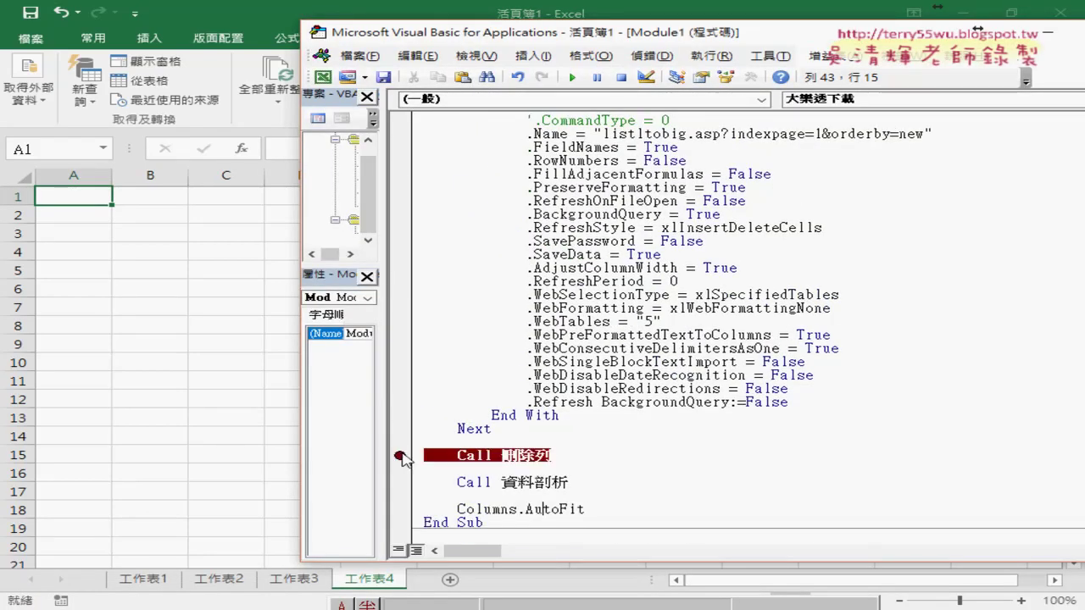
pyautogui.click(399, 483)
pyautogui.click(400, 510)
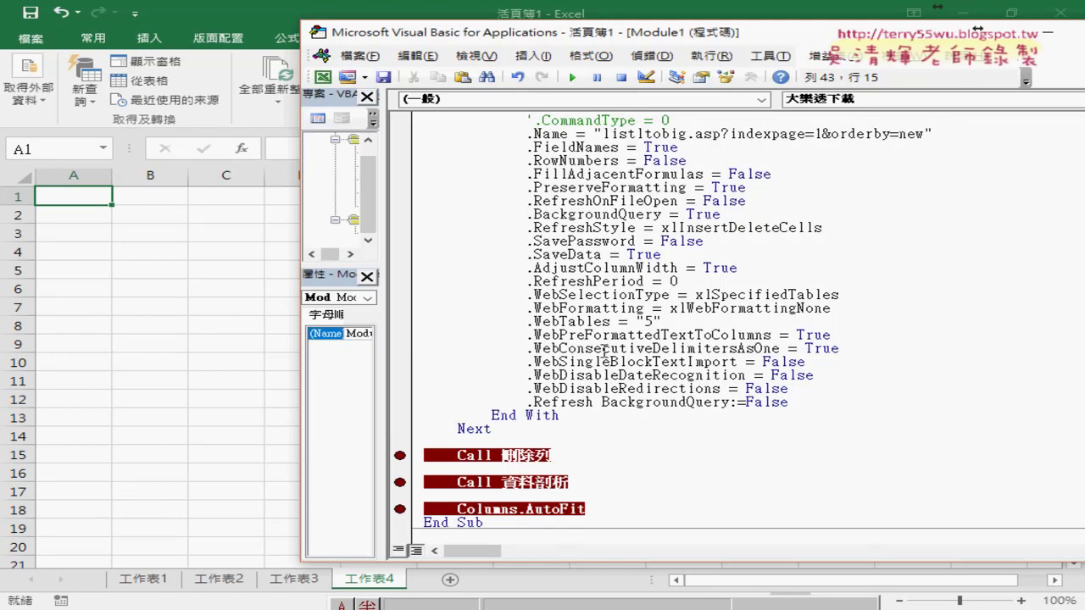
pyautogui.scroll(1, 606, 352)
pyautogui.click(602, 311)
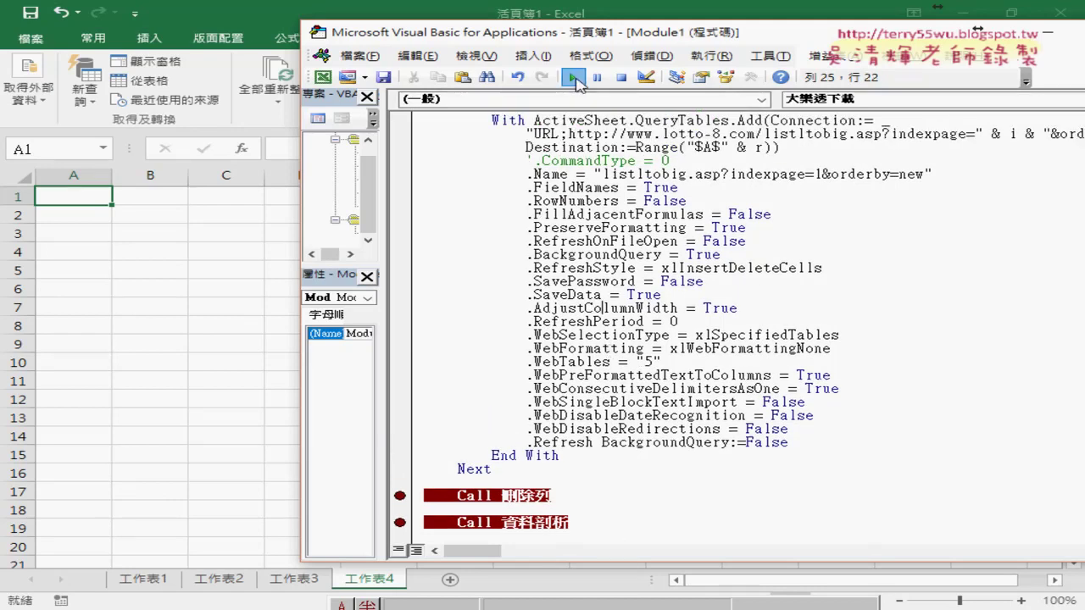
# Step: Run 大樂透下載, step into 刪除列 with F8, and continue to the Call 資料剖析 breakpoint
pyautogui.click(572, 77)
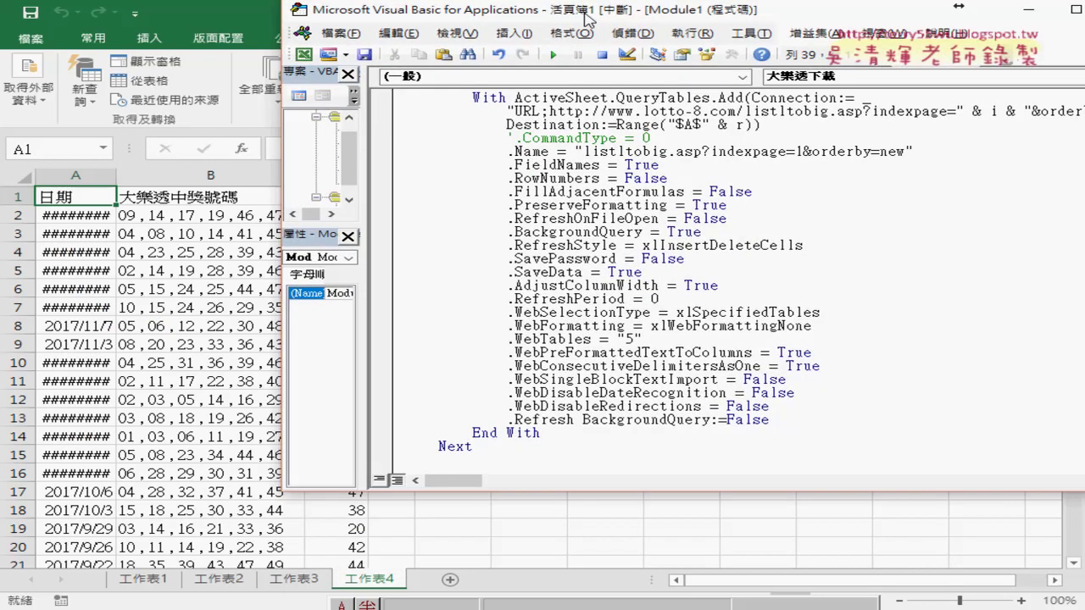
pyautogui.scroll(-5, 580, 250)
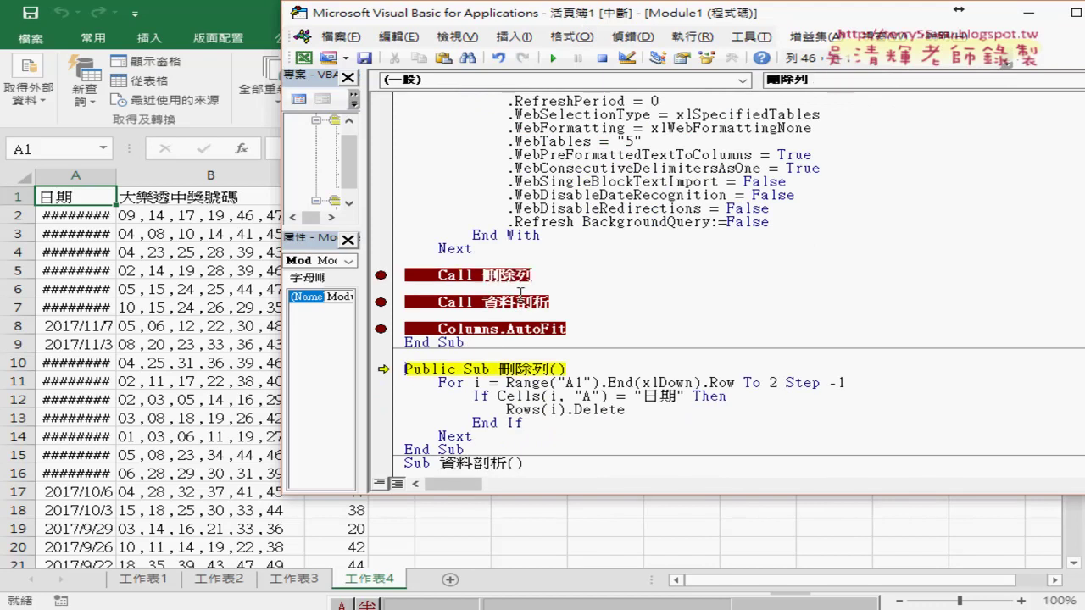
pyautogui.press('F8')
pyautogui.click(553, 58)
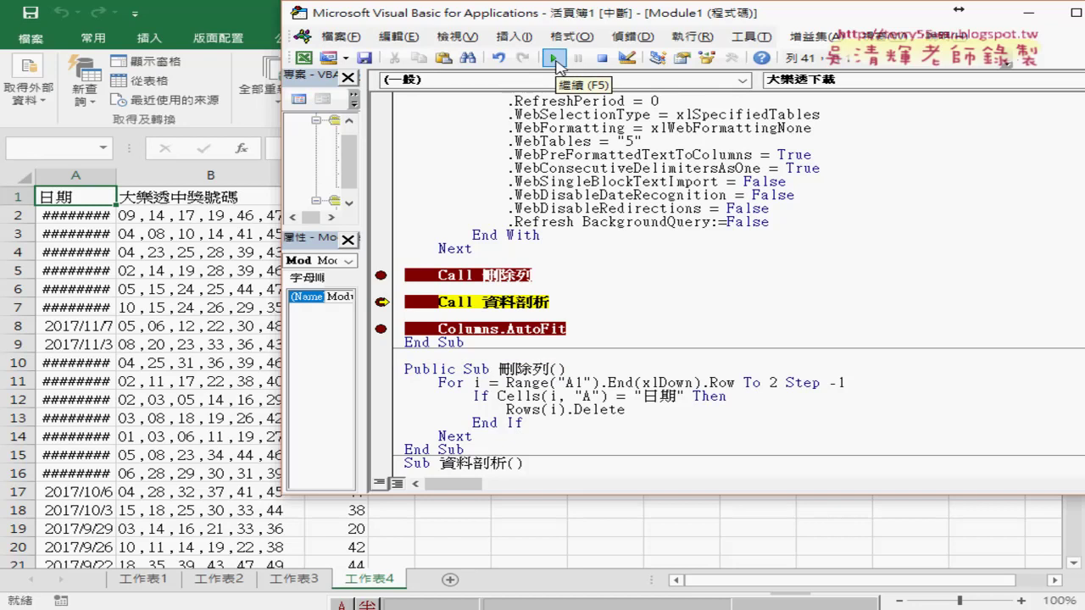
# Step: Step into 資料剖析 with F8 to fill header cells D1:I1 with the numbers 1 to 6
pyautogui.moveTo(410, 15); pyautogui.dragTo(632, 15)
pyautogui.press('F8')
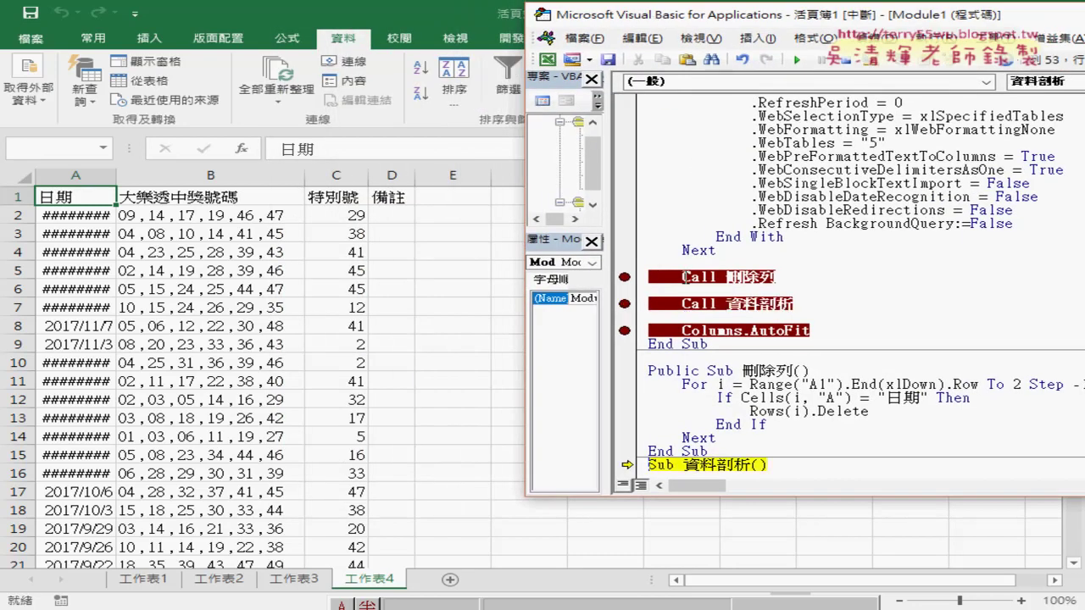
pyautogui.press('F8')
pyautogui.press('F8')
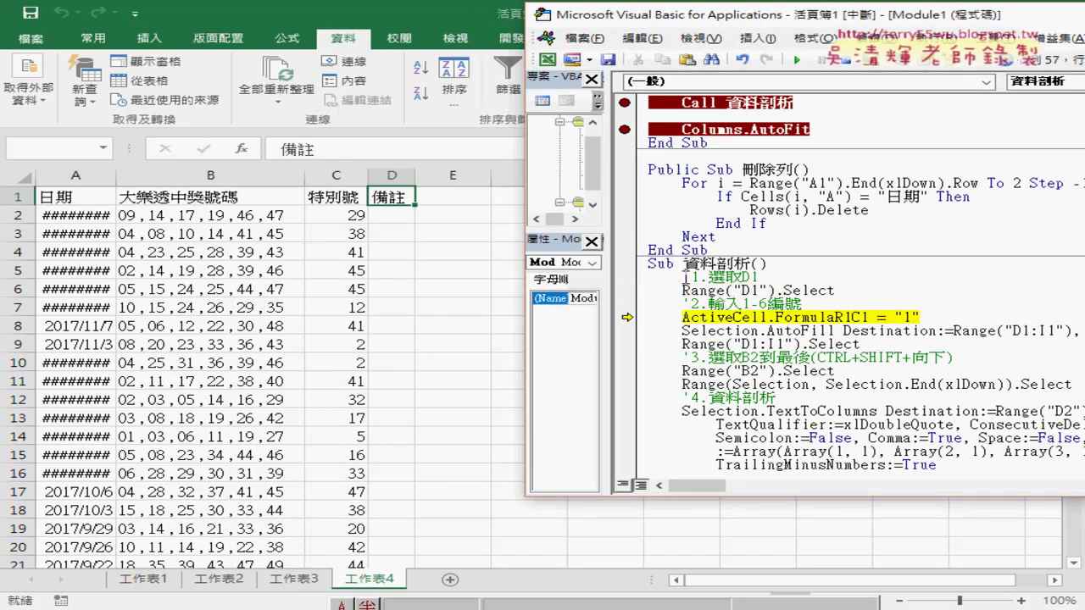
pyautogui.press('F8')
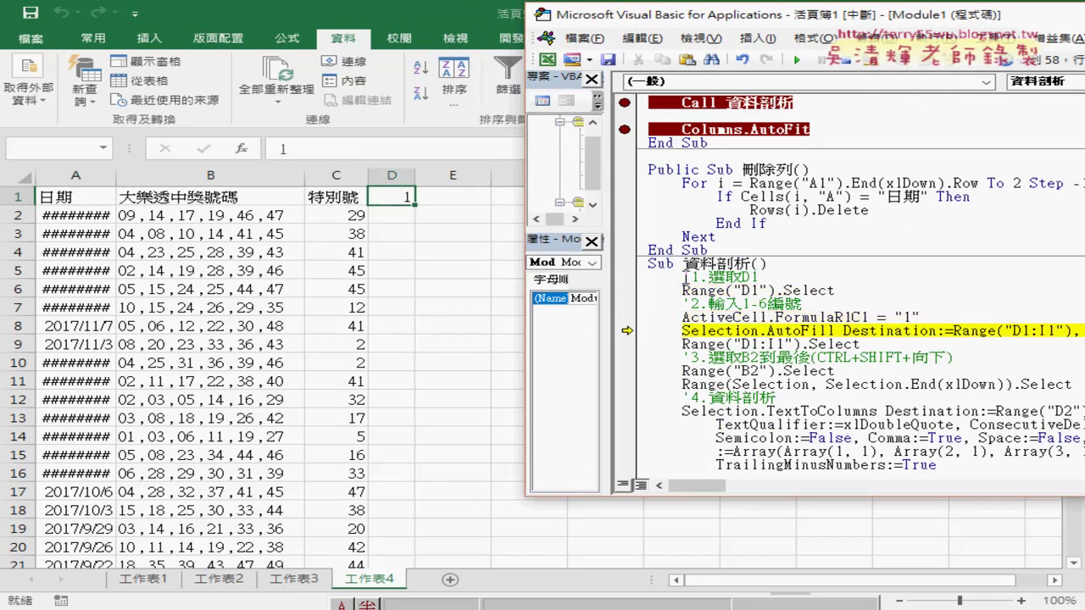
pyautogui.press('F8')
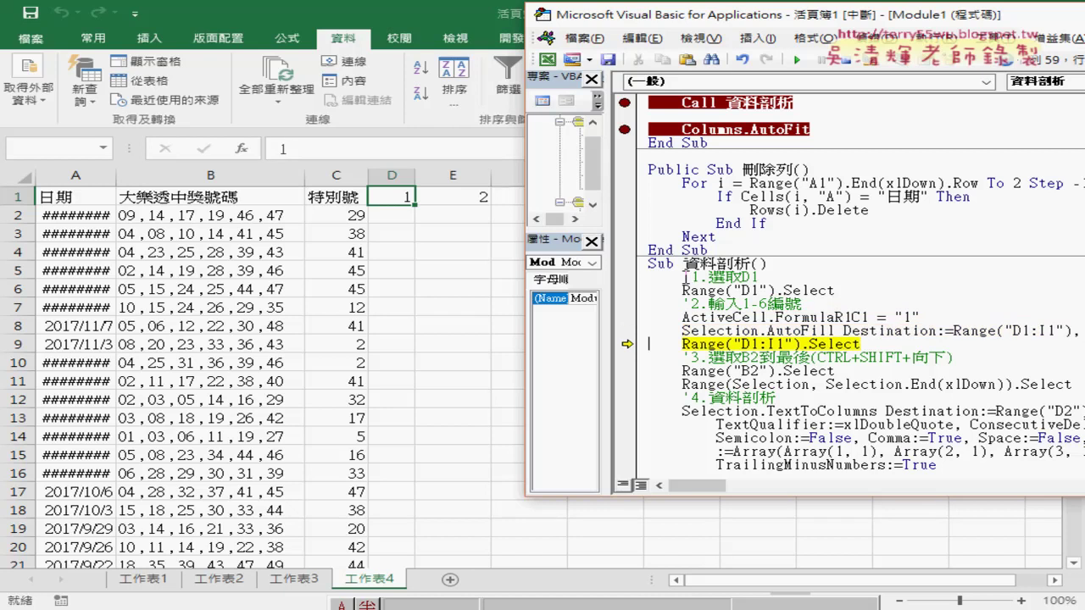
pyautogui.press('F8')
pyautogui.press('F8')
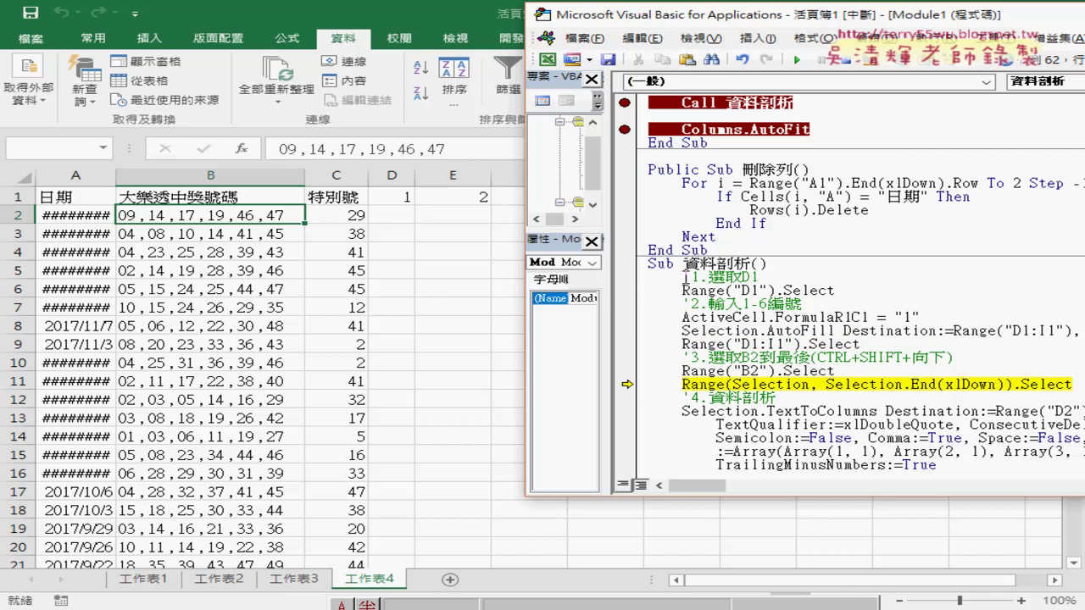
# Step: Step through splitting the numbers from B2 downward into columns D–I, then delete column B
pyautogui.press('F8')
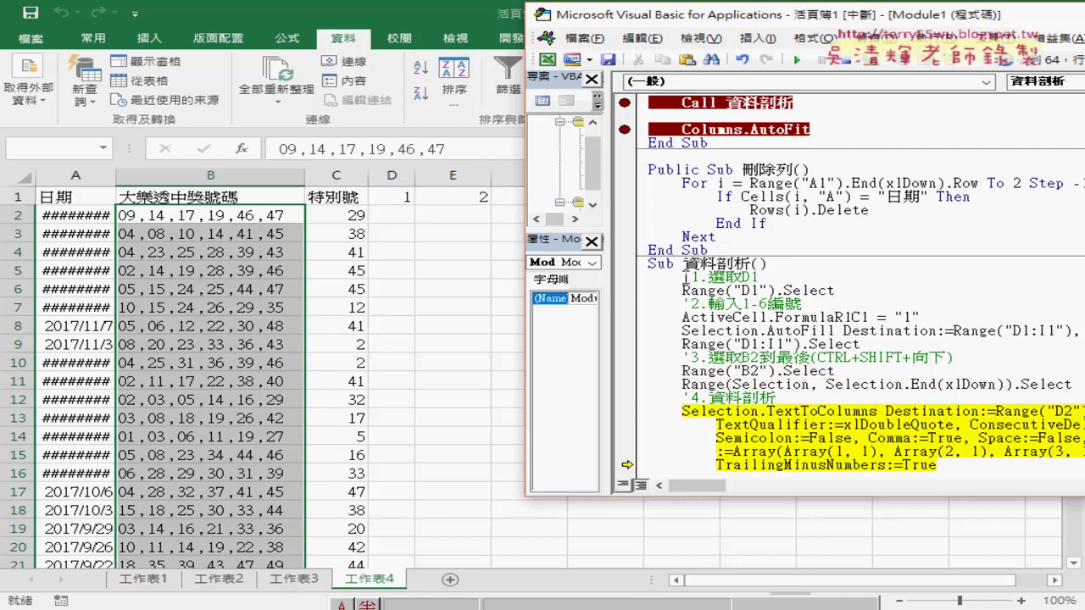
pyautogui.press('F8')
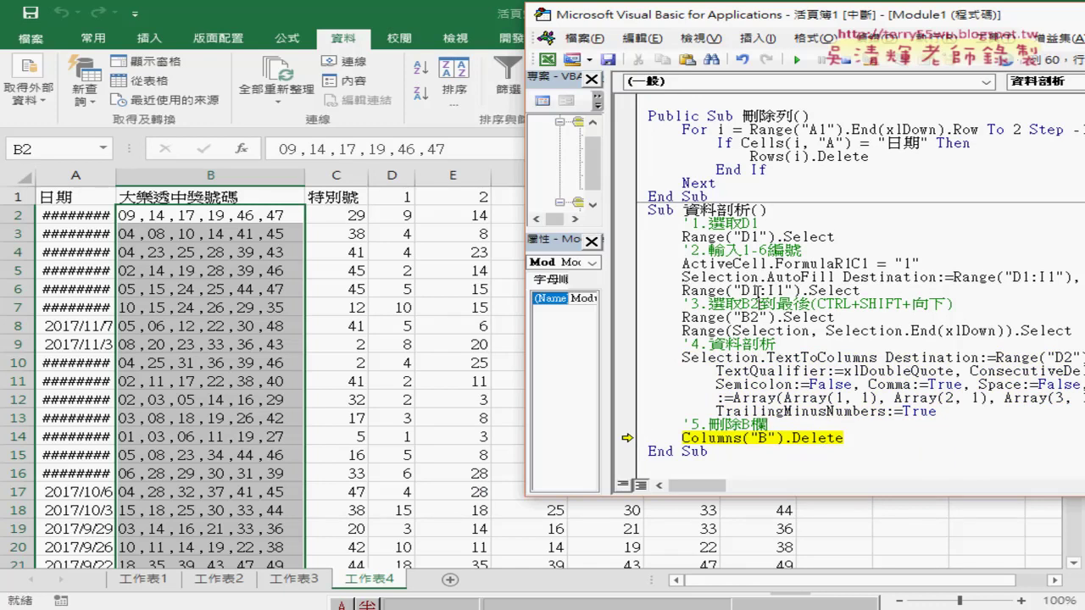
pyautogui.click(753, 250)
pyautogui.click(736, 220)
pyautogui.press('F8')
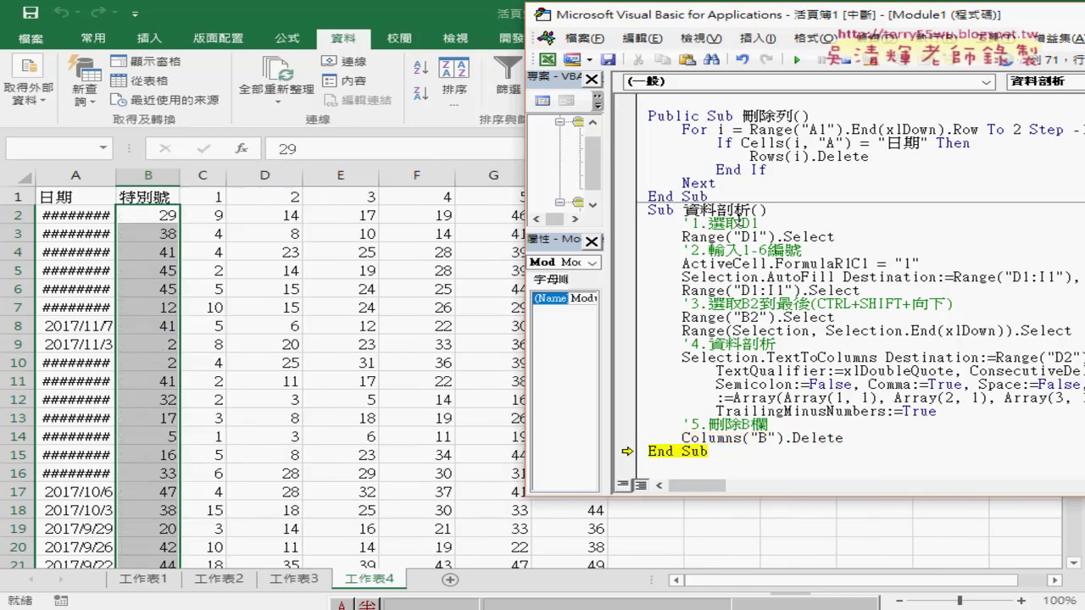
pyautogui.press('F8')
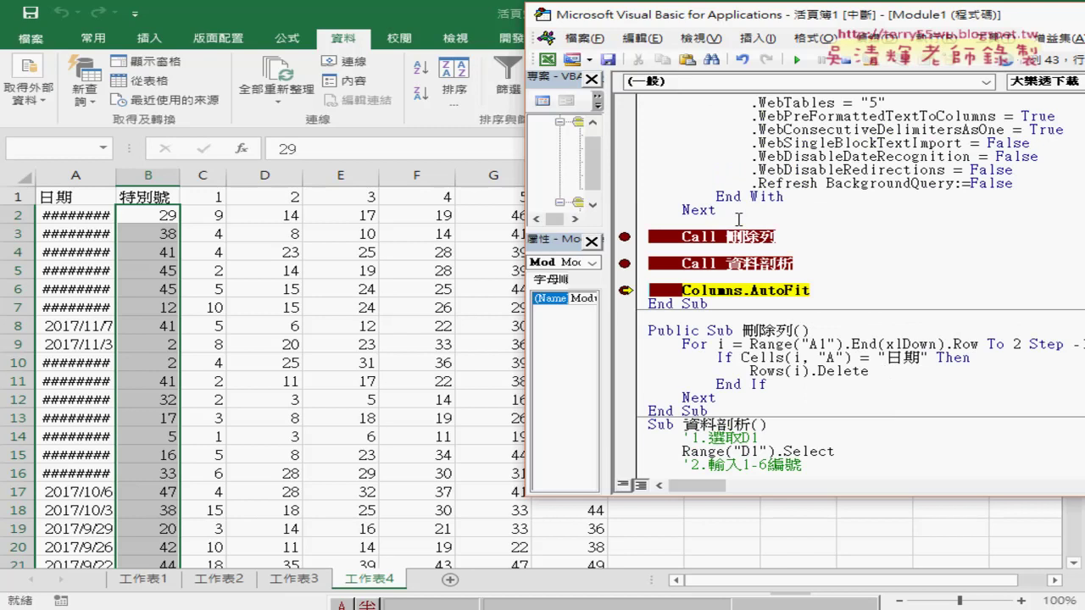
# Step: Execute Columns.AutoFit to finish the macro, then view the auto-fitted 工作表4 with readable dates
pyautogui.press('F8')
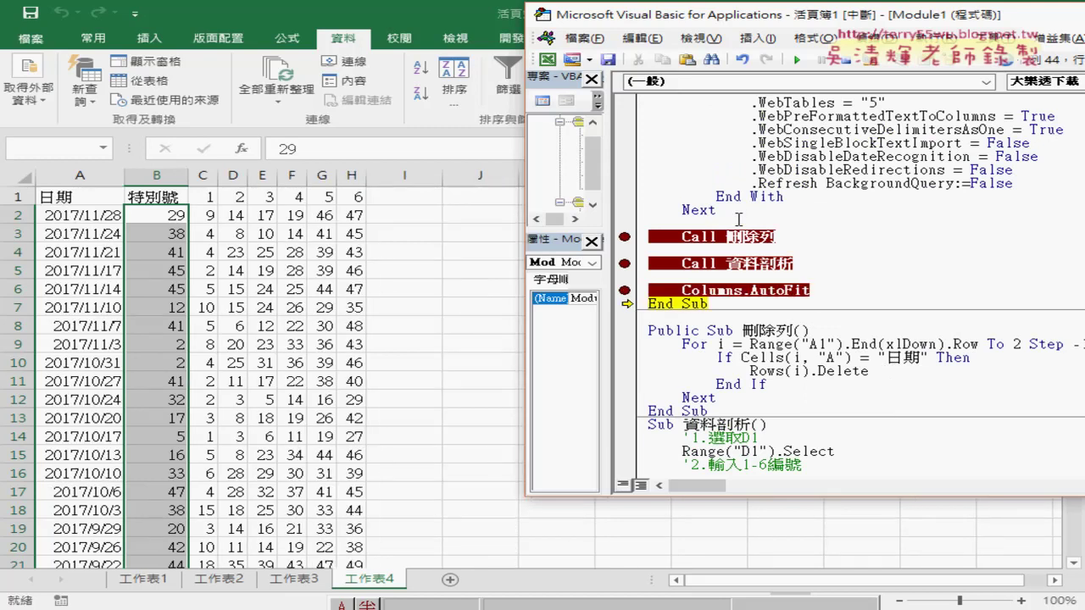
pyautogui.moveTo(812, 290); pyautogui.dragTo(681, 290)
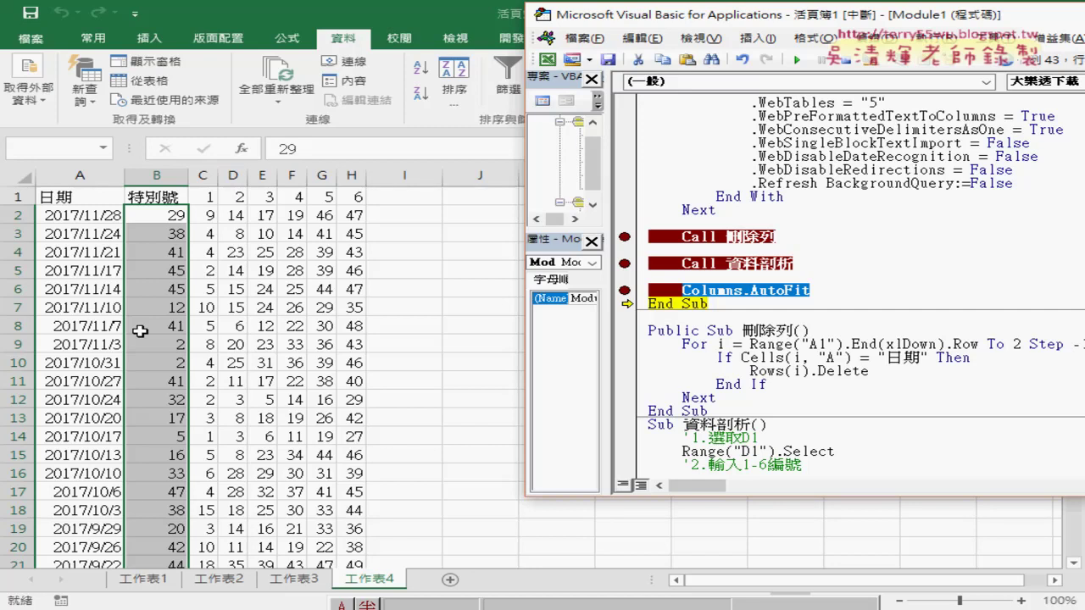
pyautogui.click(753, 262)
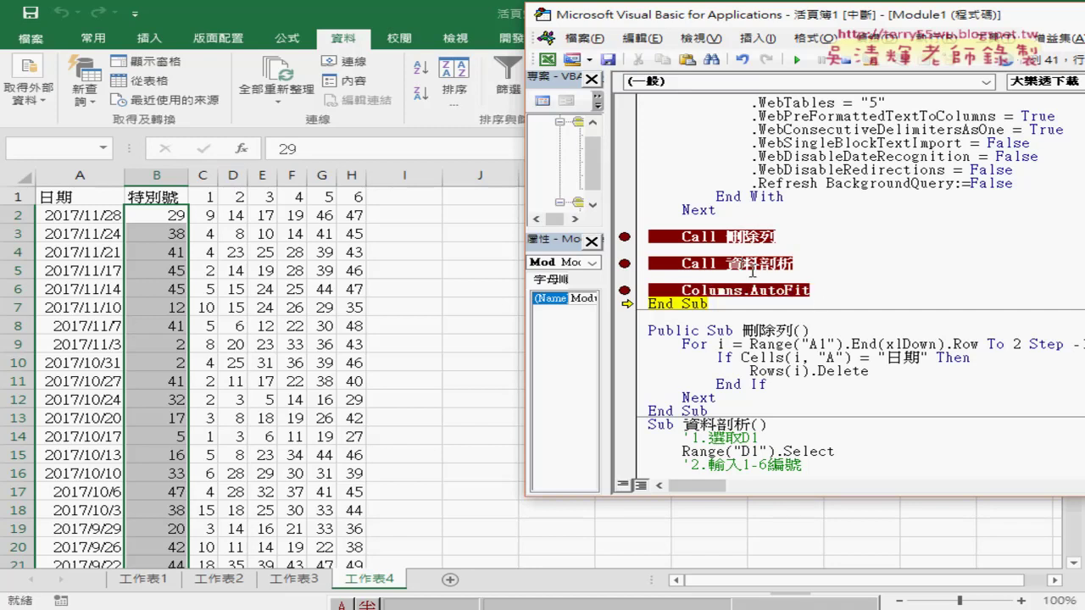
pyautogui.click(265, 355)
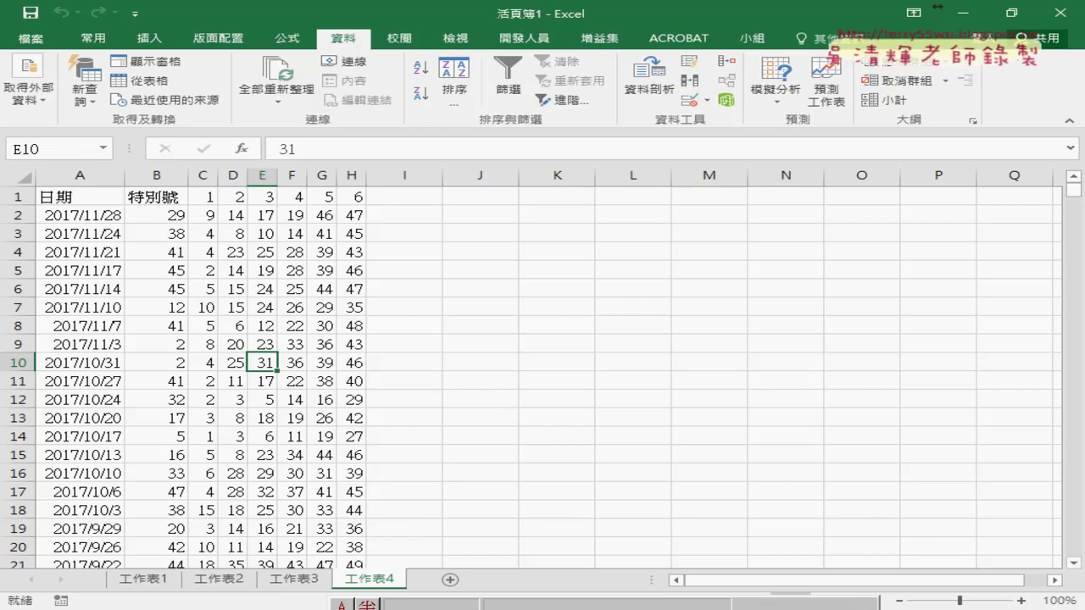
# Step: Return to the 大樂透歷史資料下載 notes and scroll up to the 2.VBA程式碼 heading
pyautogui.click(303, 564)
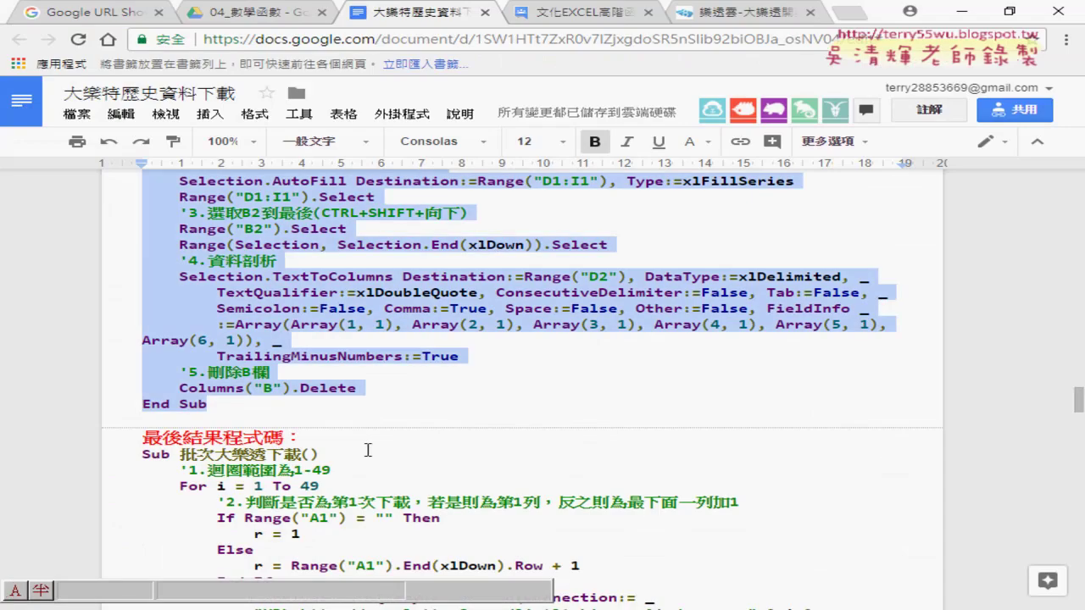
pyautogui.scroll(4, 368, 449)
pyautogui.scroll(1, 367, 449)
pyautogui.scroll(2, 366, 448)
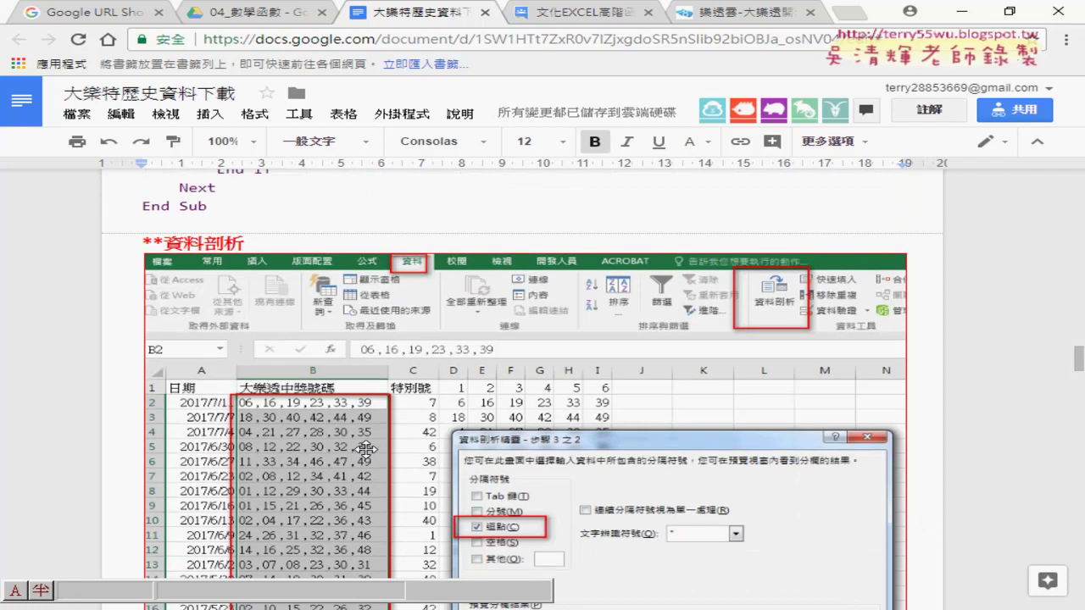
pyautogui.scroll(1, 365, 448)
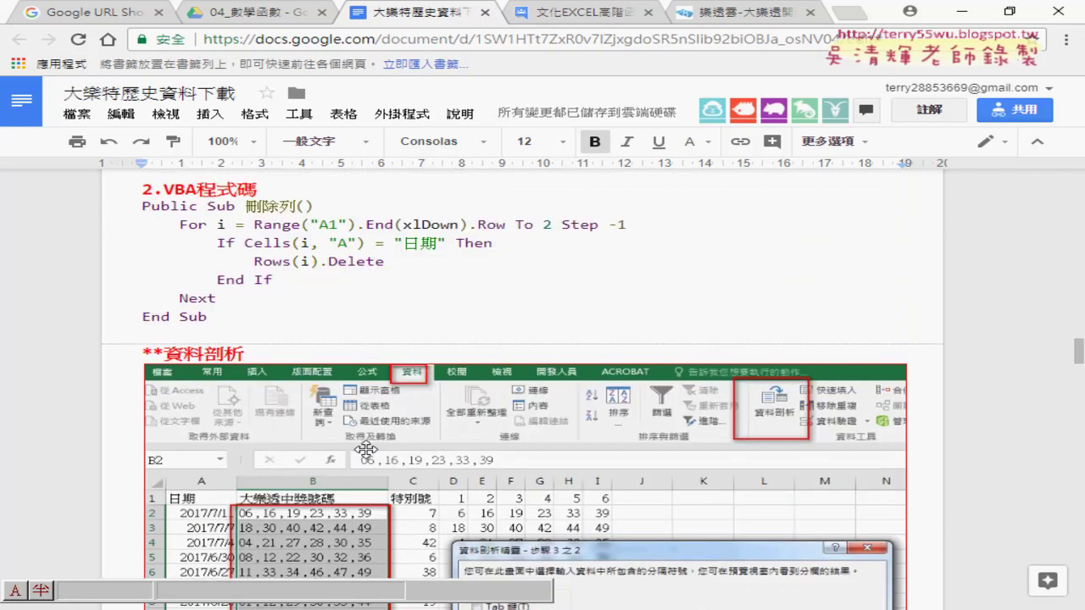
pyautogui.scroll(2, 367, 449)
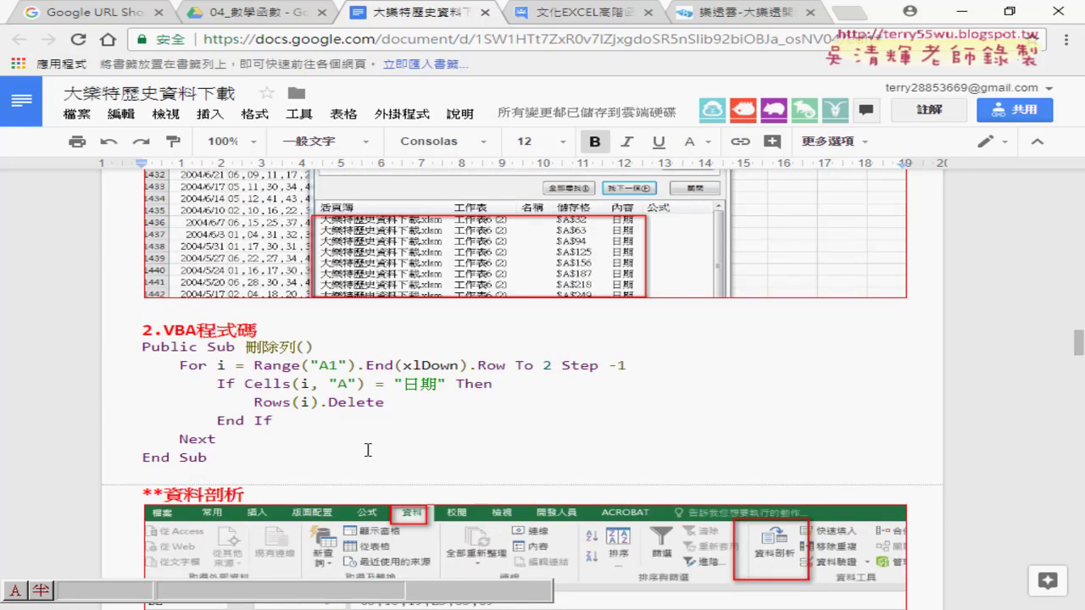